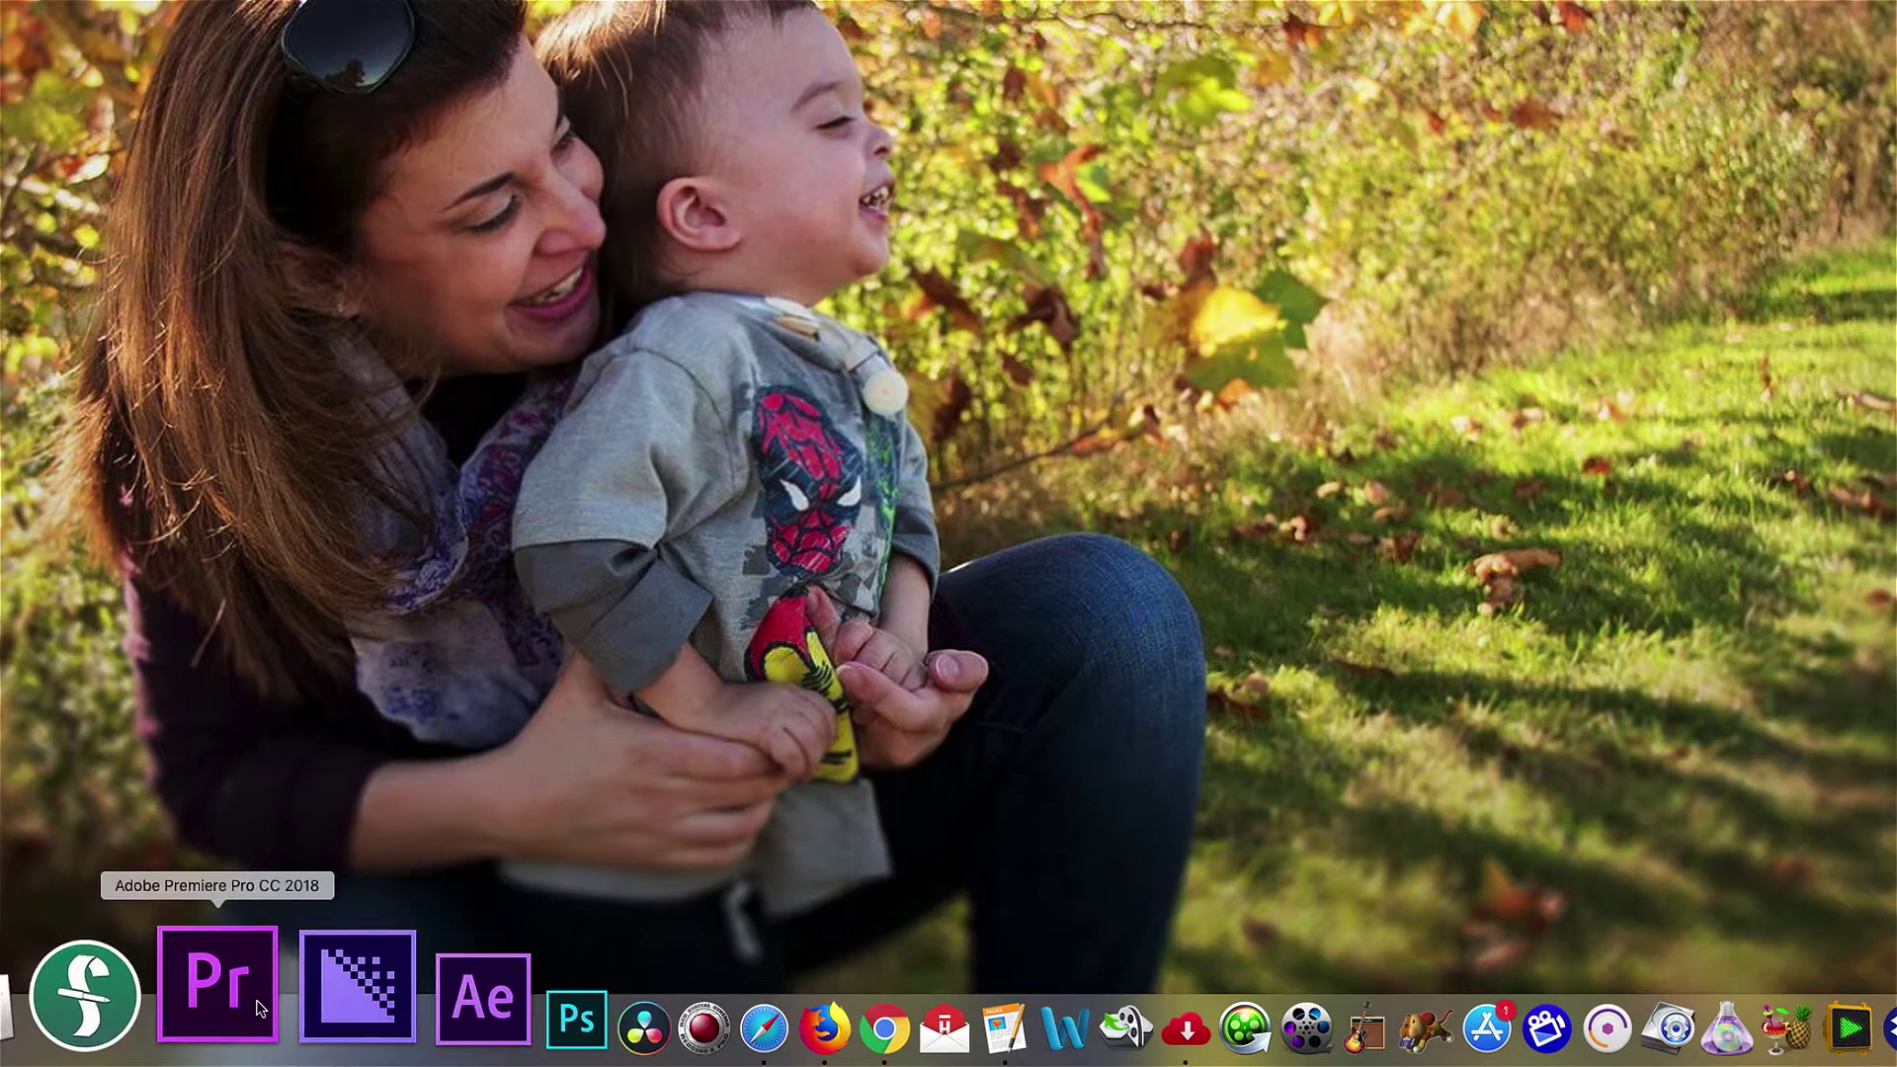
- Launch Adobe Premiere Pro CC 2018 from the Dock
click(243, 993)
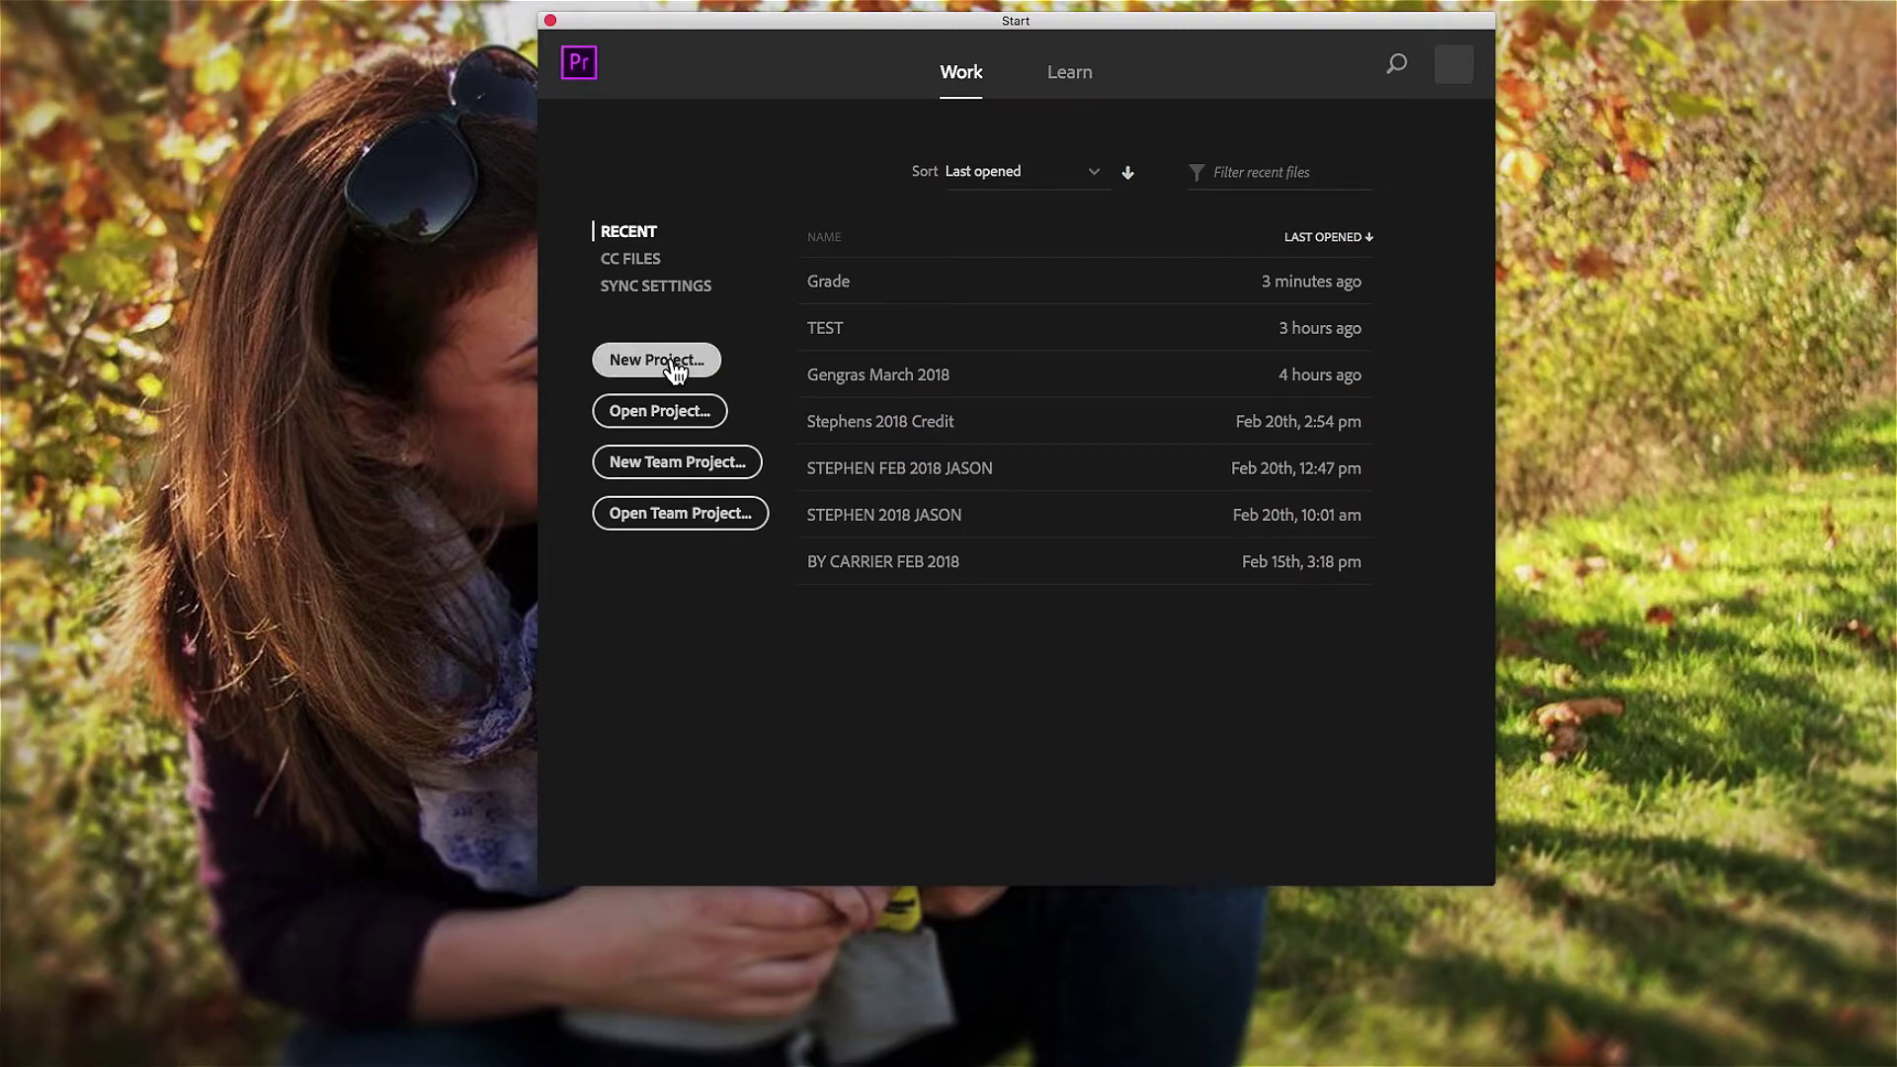
- Start a new project named GRADING TUTORIAL, saved in the 000 GRADING TUTORIAL folder
click(660, 361)
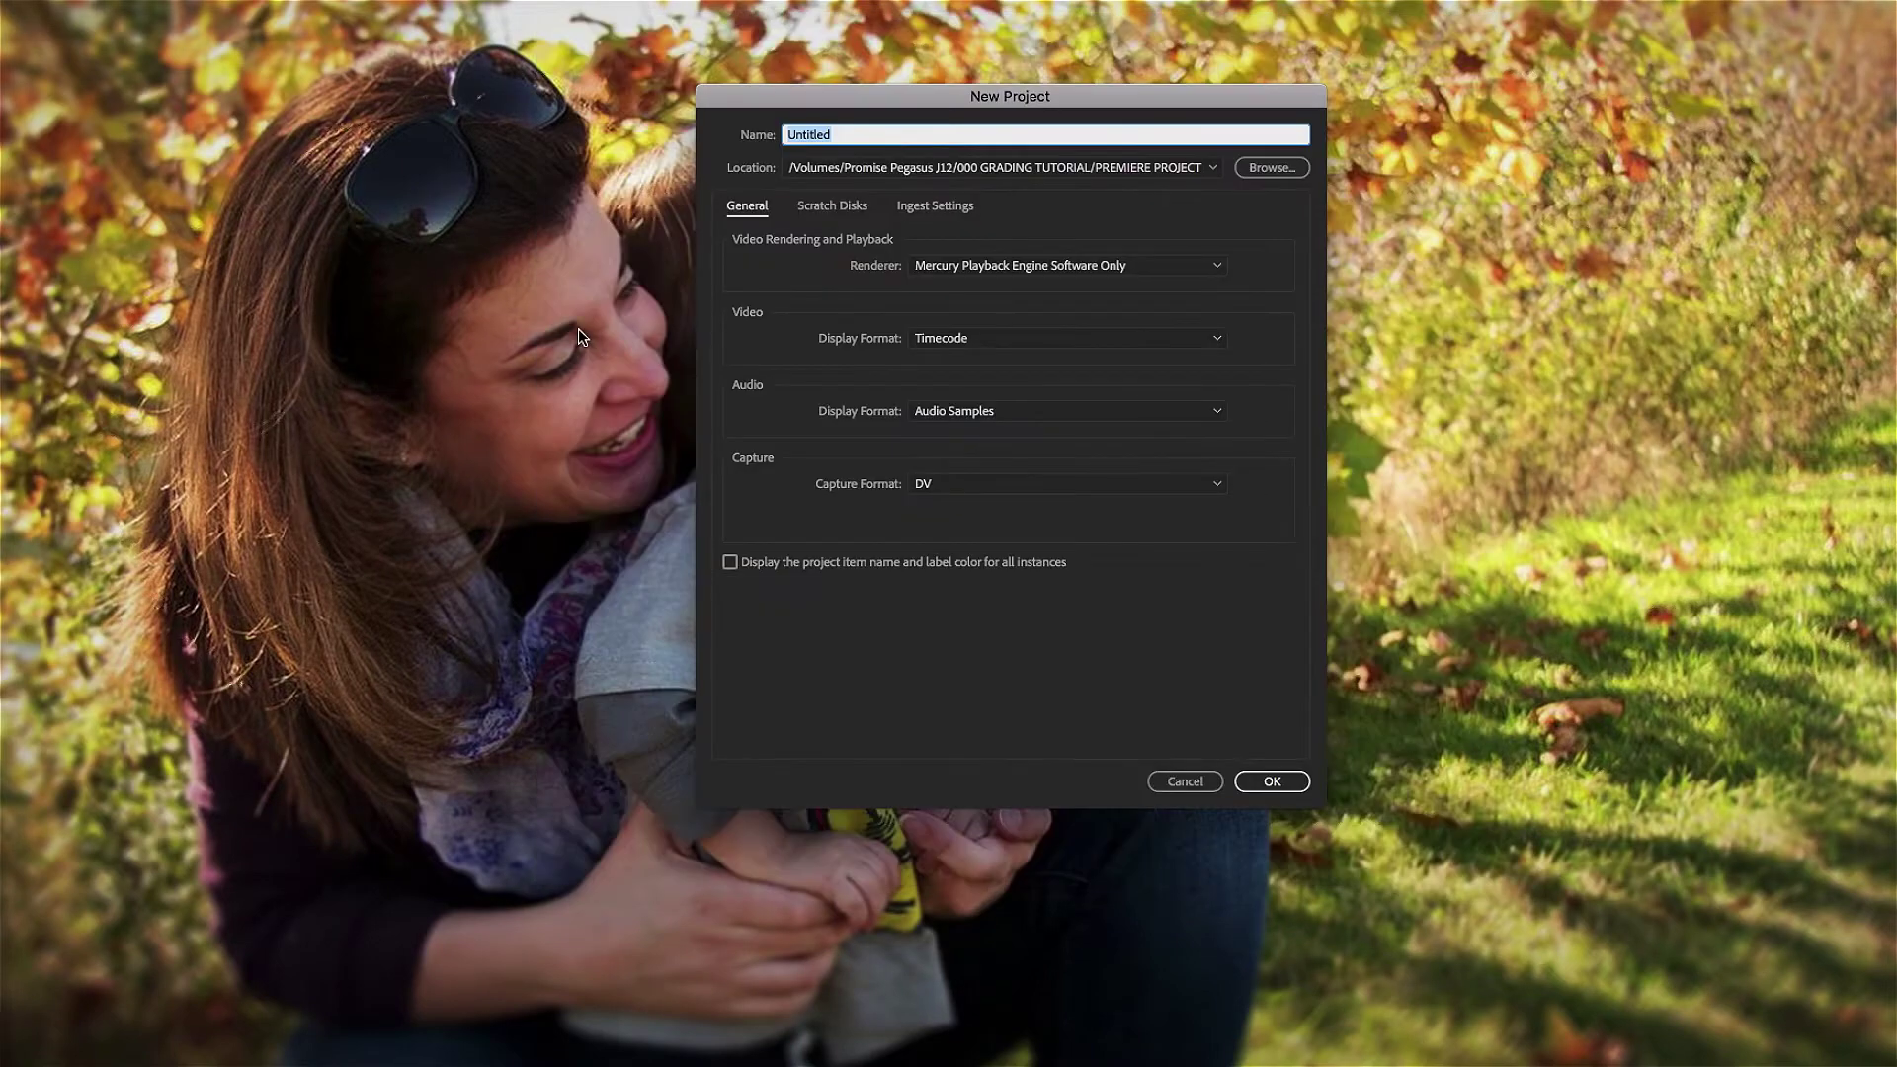
text(GRAD)
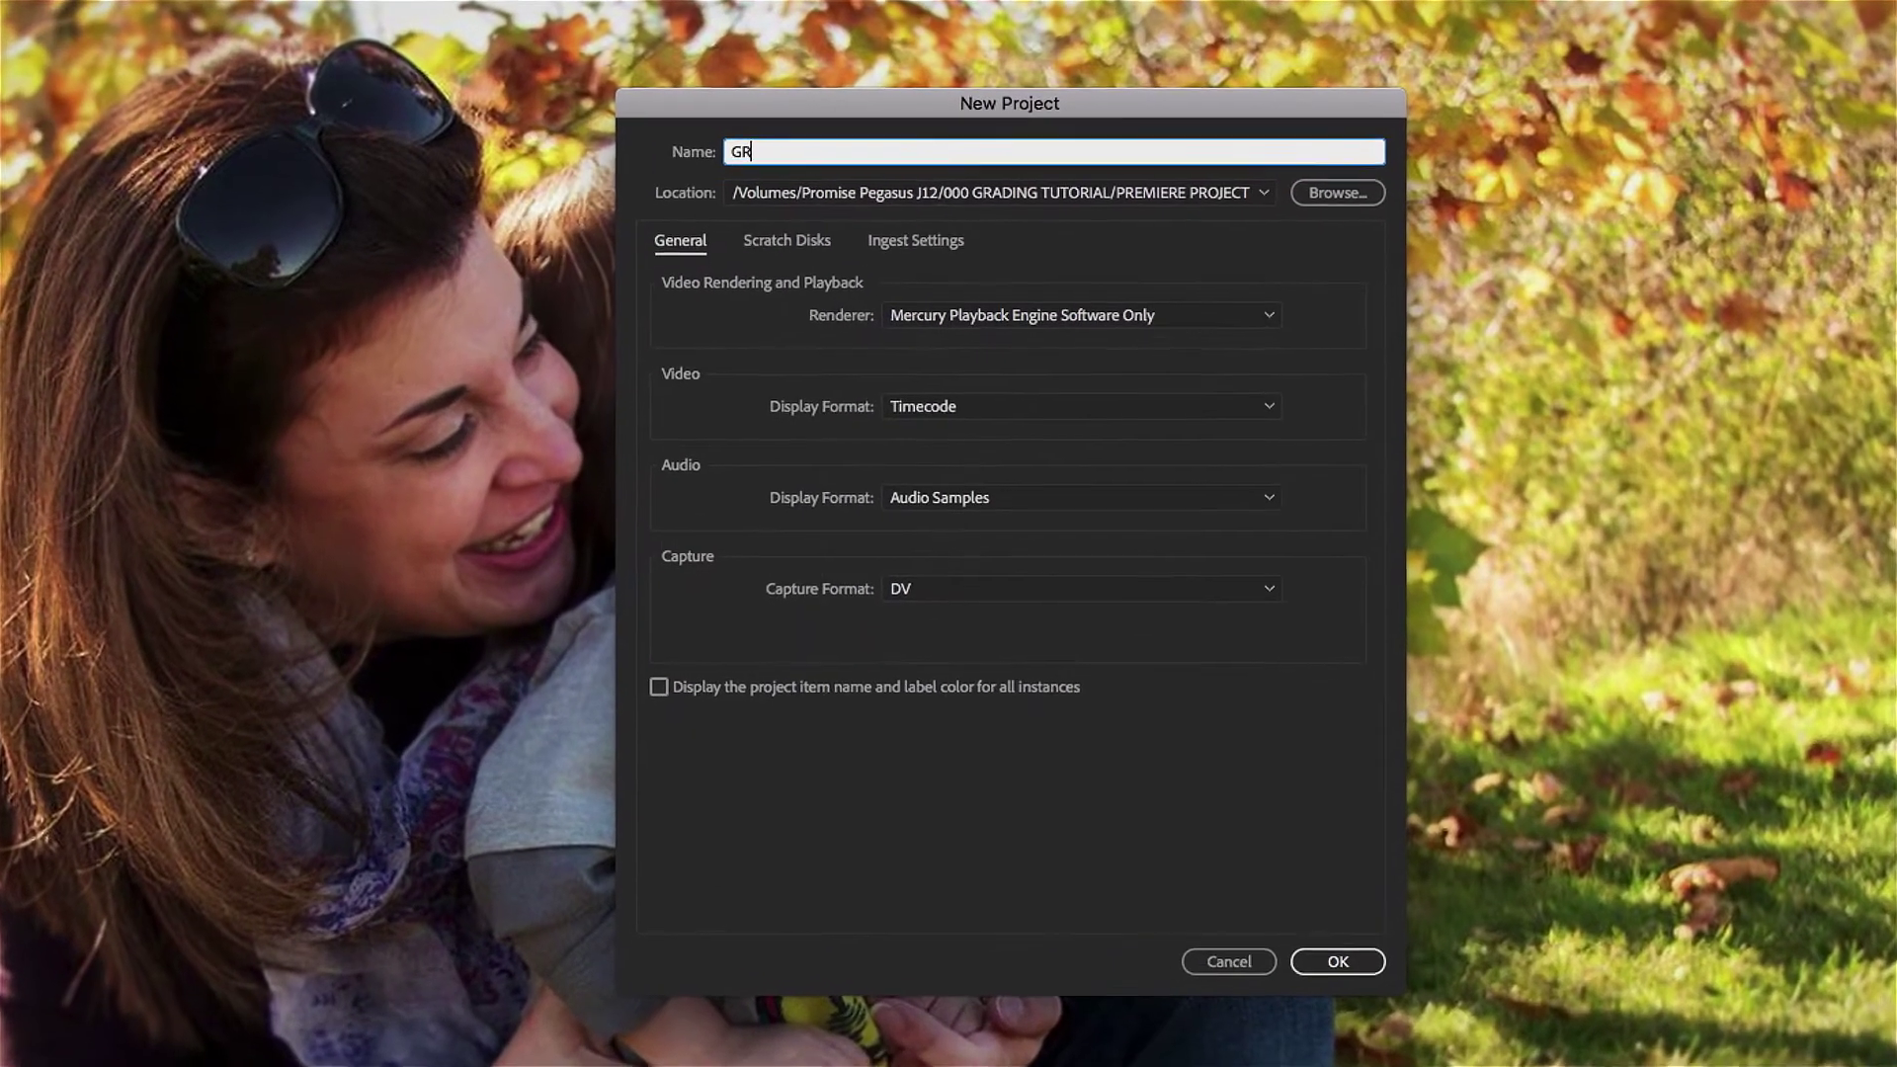
text(ING TUT)
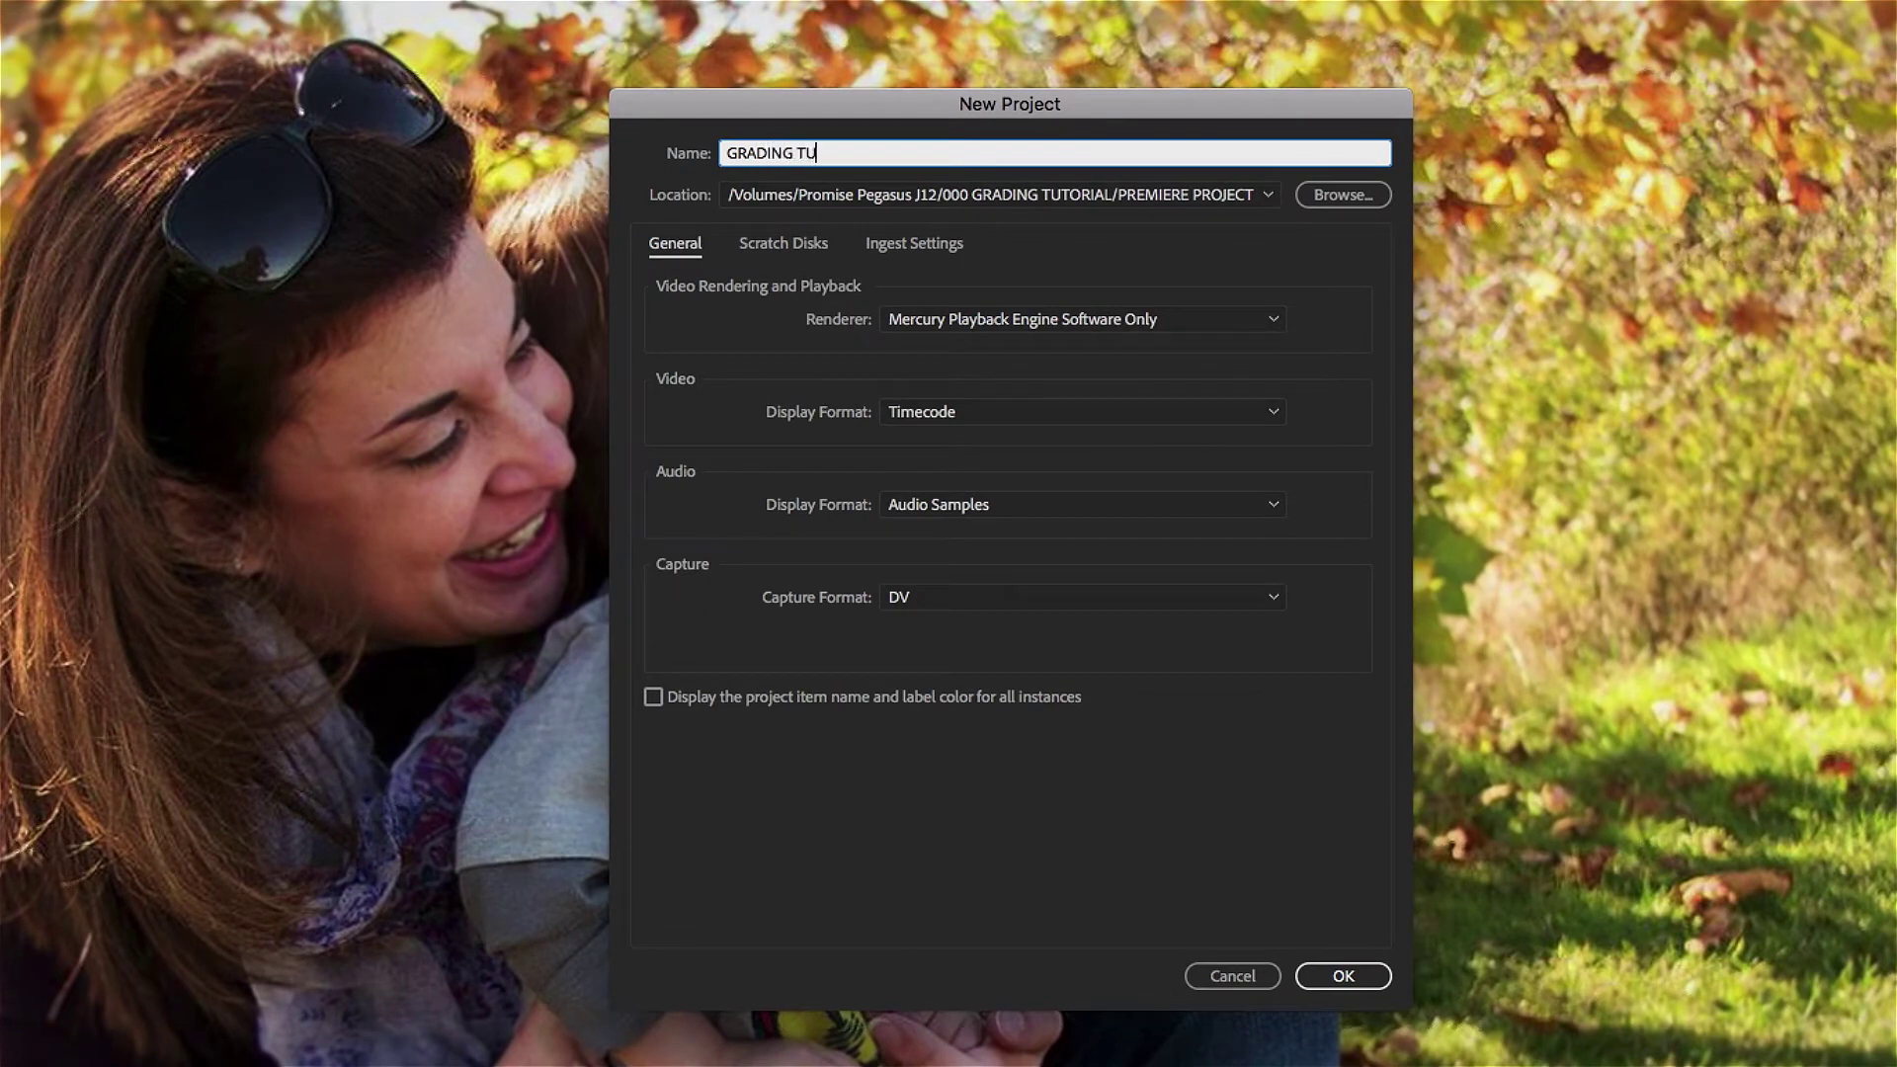
text(ORIAL)
click(1359, 198)
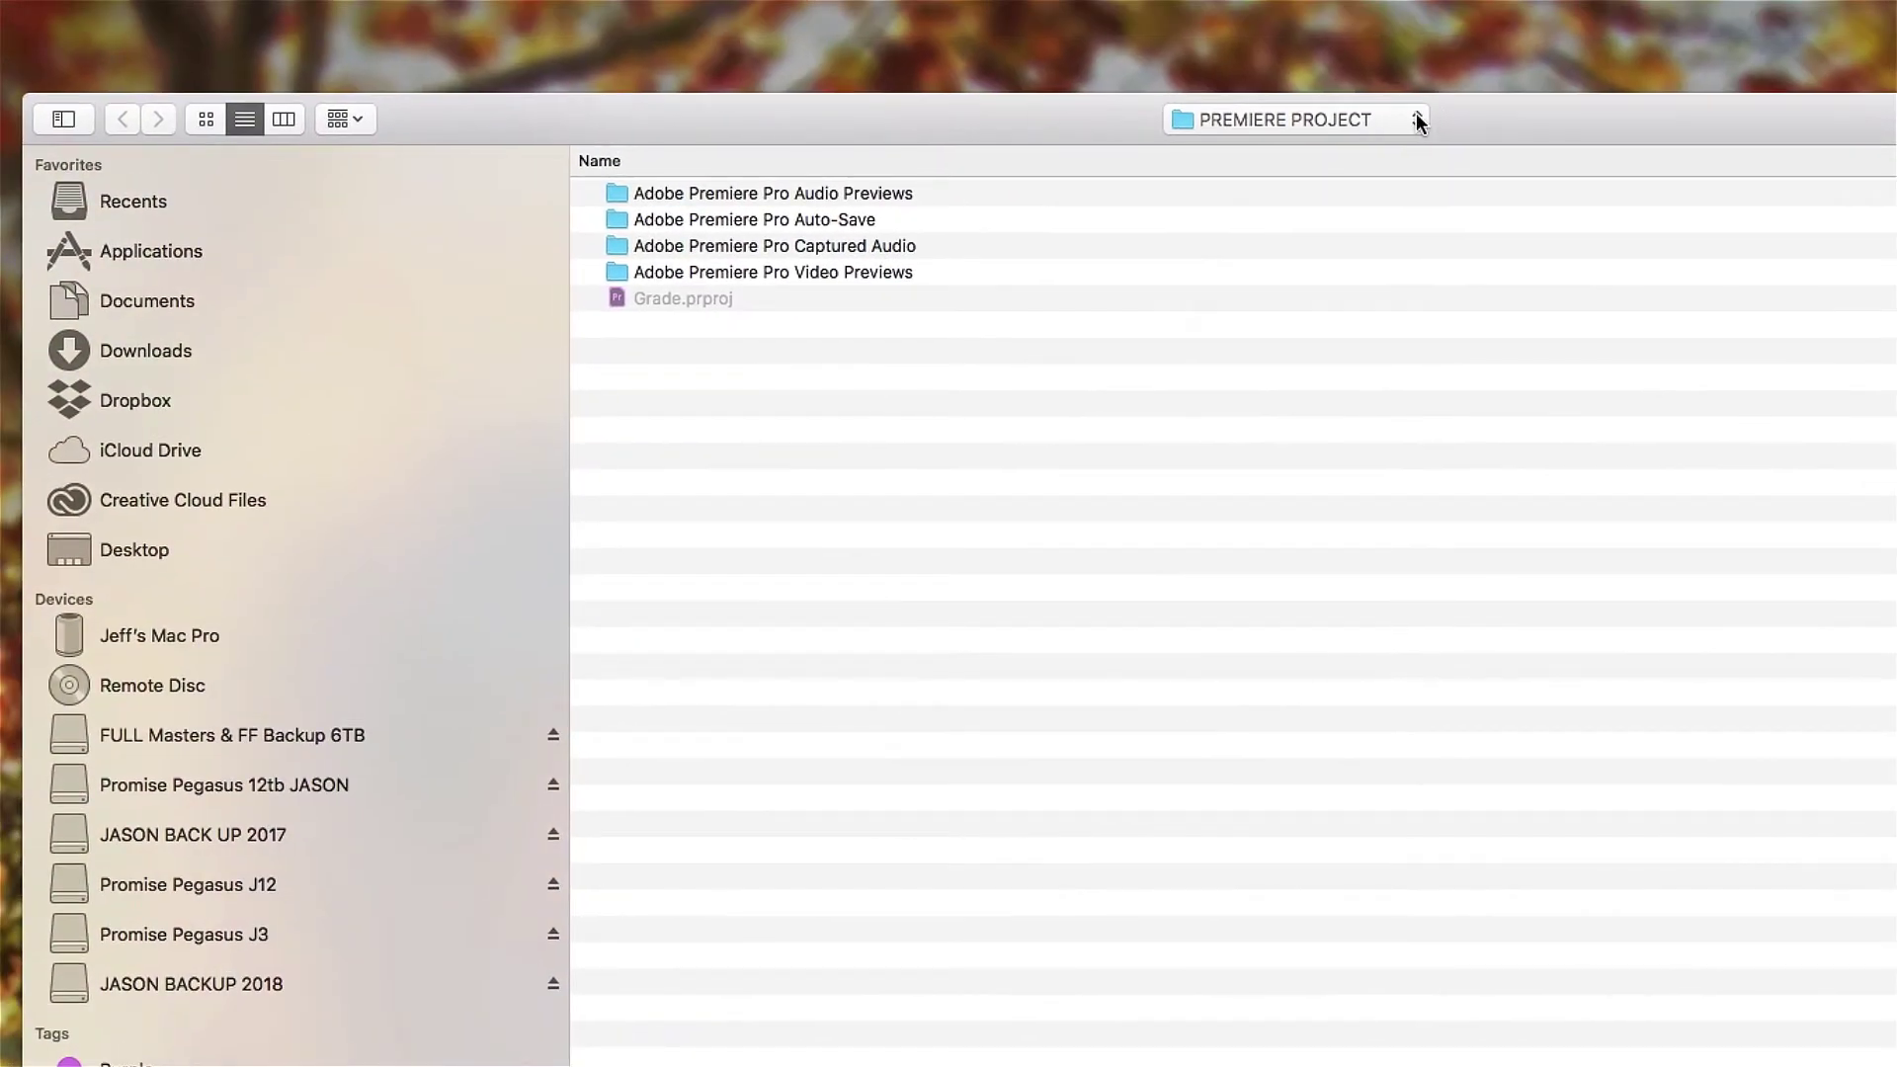
click(1417, 119)
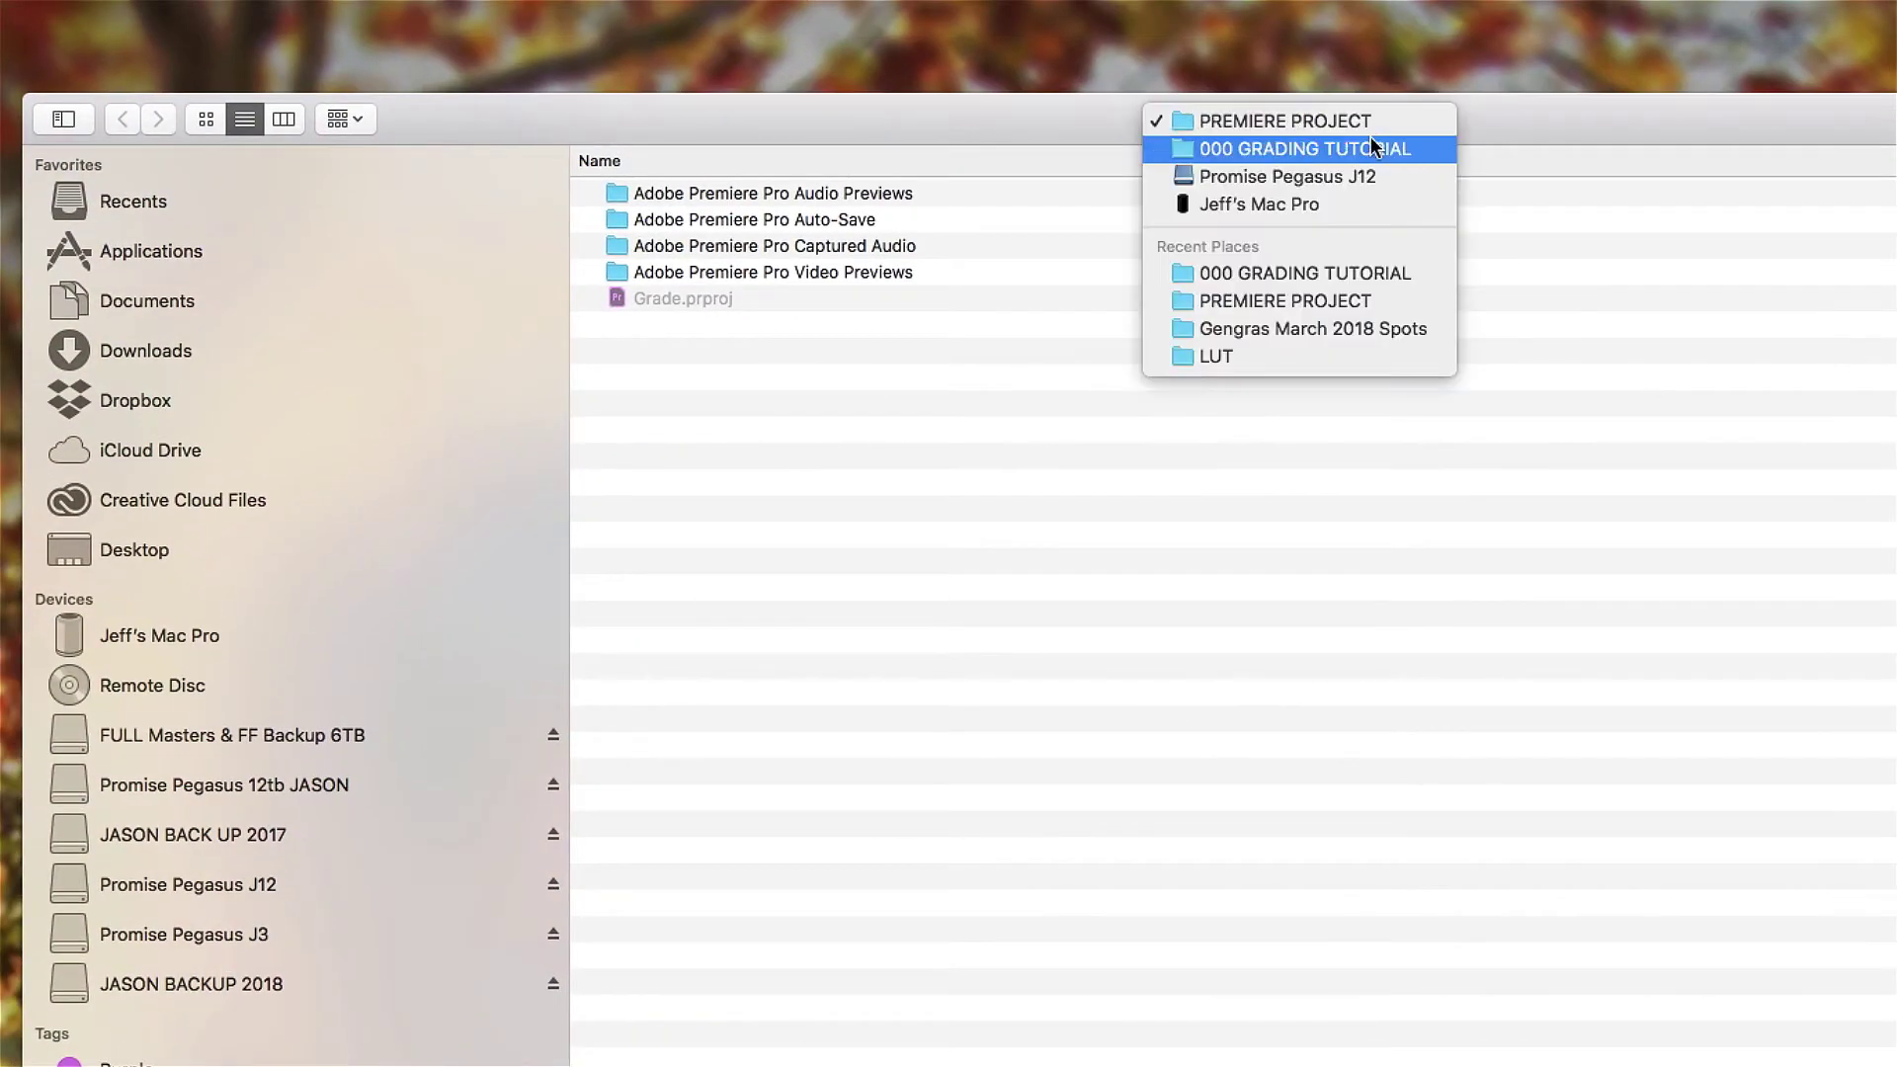
click(1371, 143)
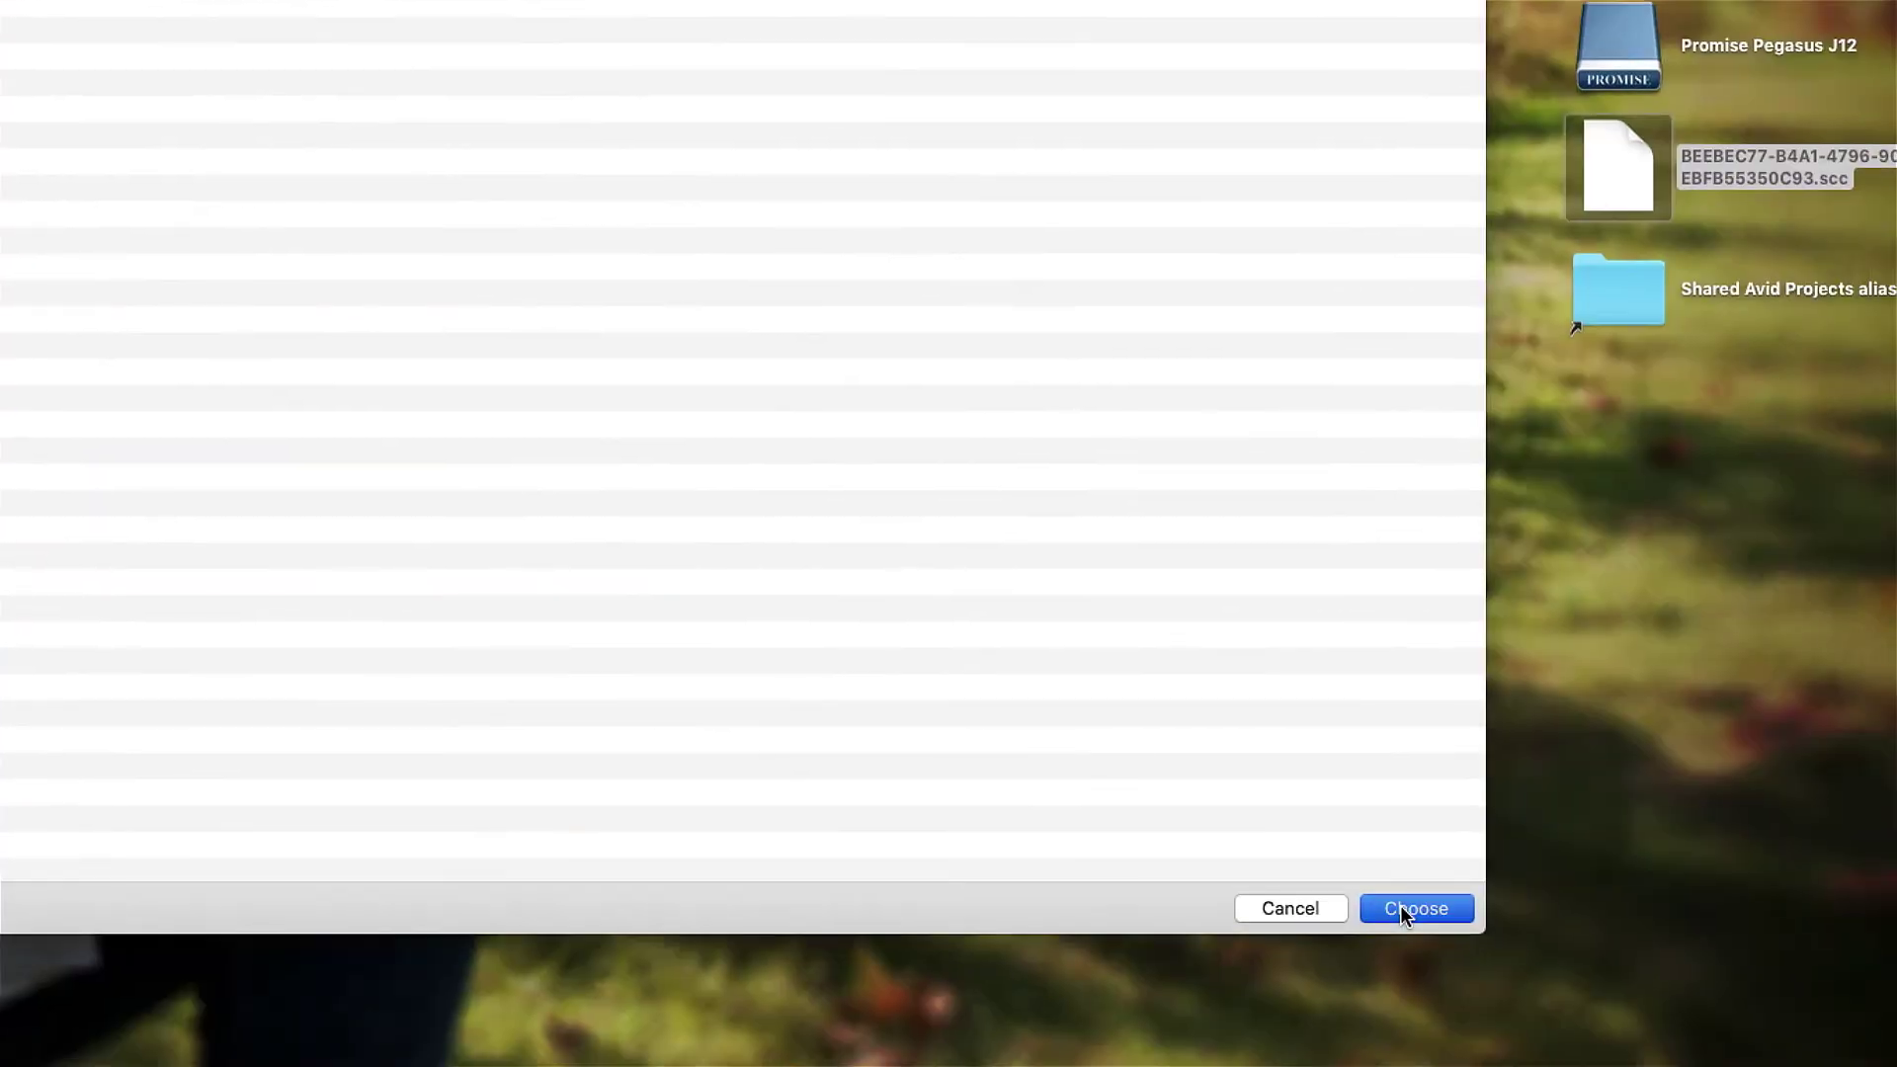
click(1546, 994)
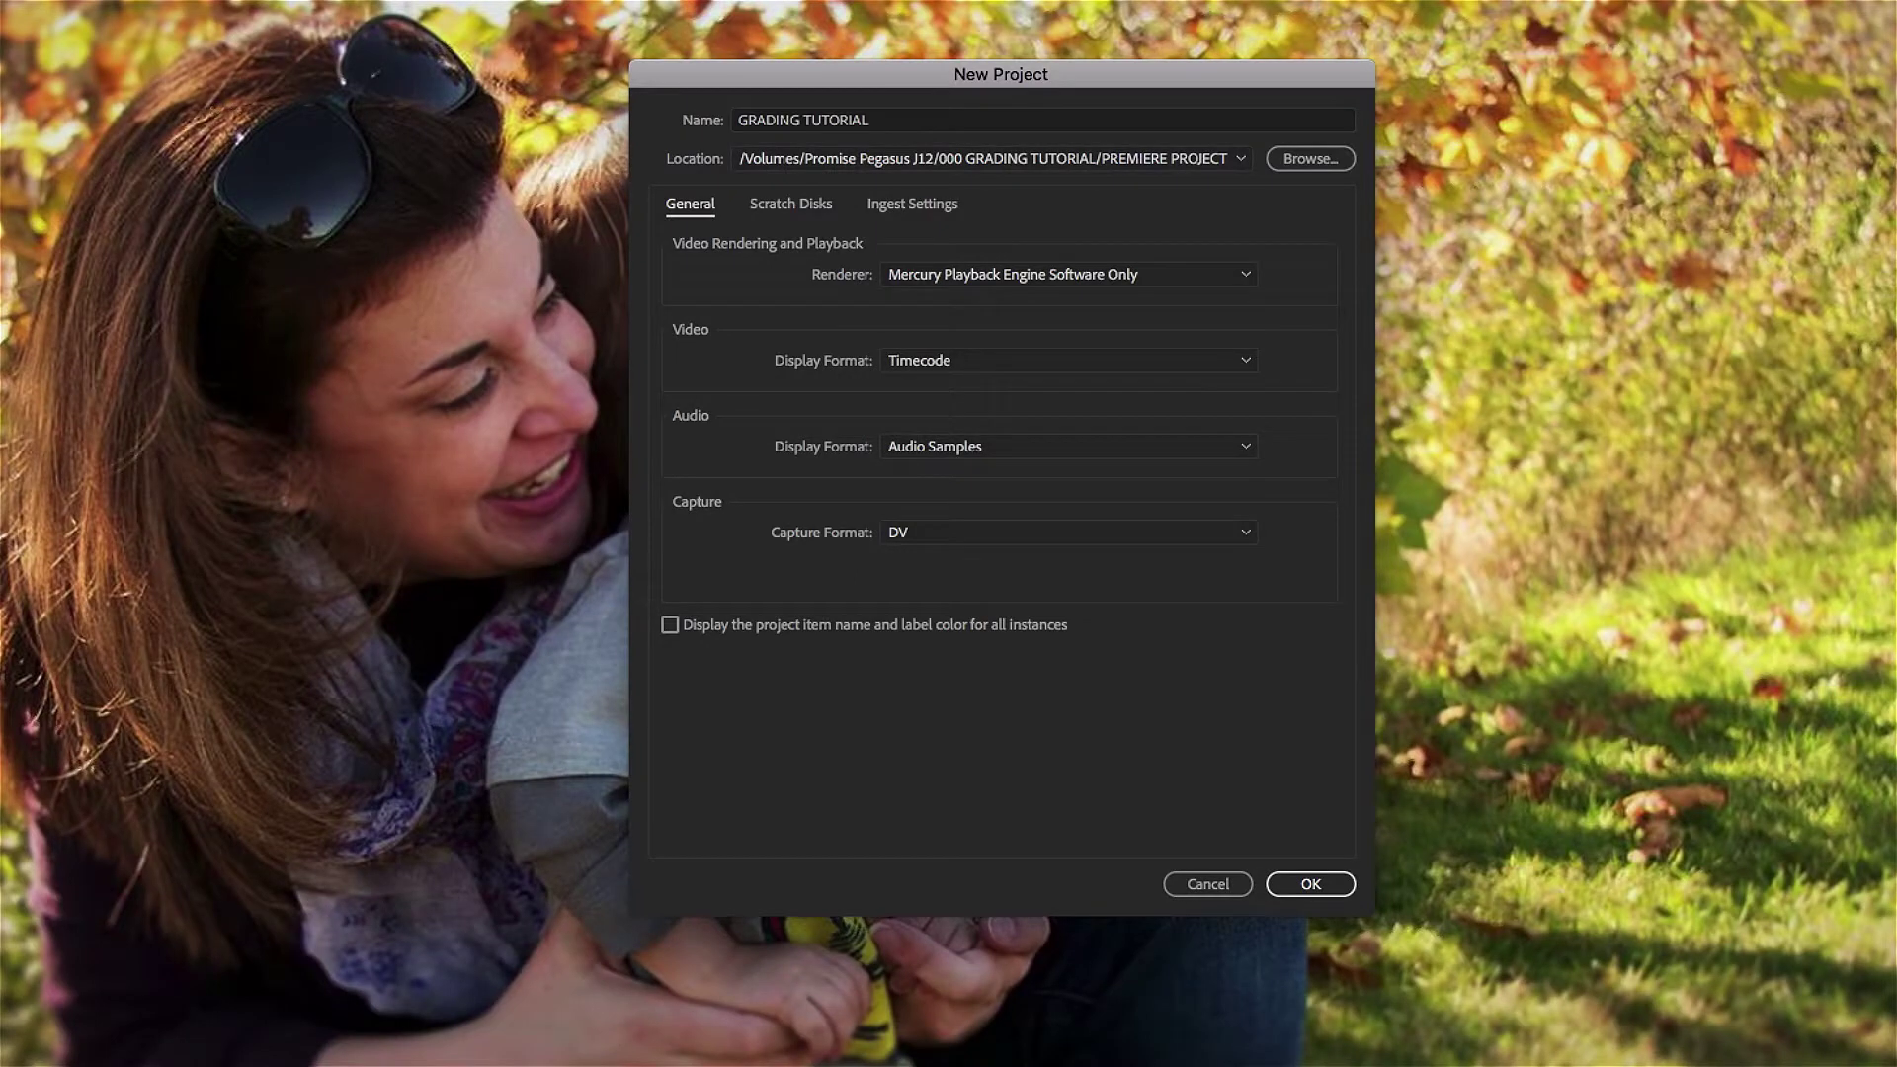
- Point the captured video, captured audio, video preview and audio preview scratch disks to 000 GRADING TUTORIAL
click(784, 207)
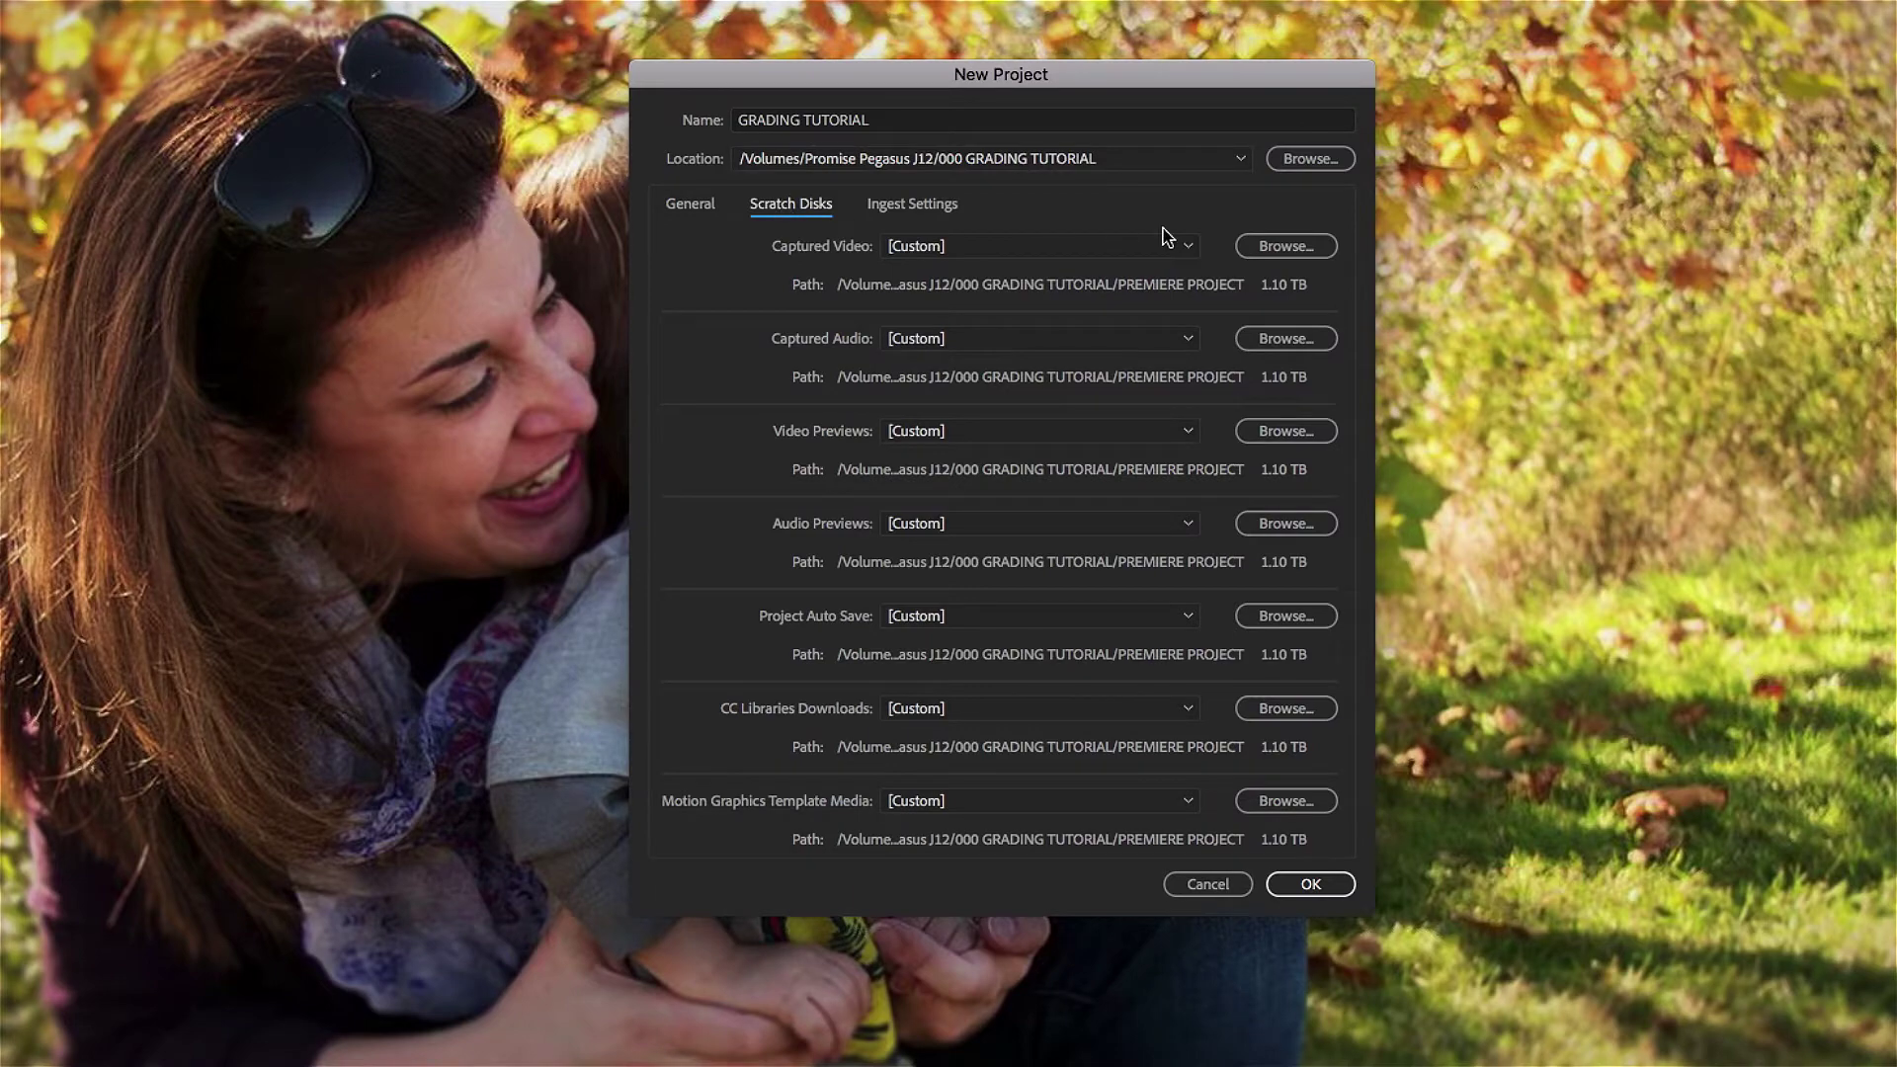
click(1294, 246)
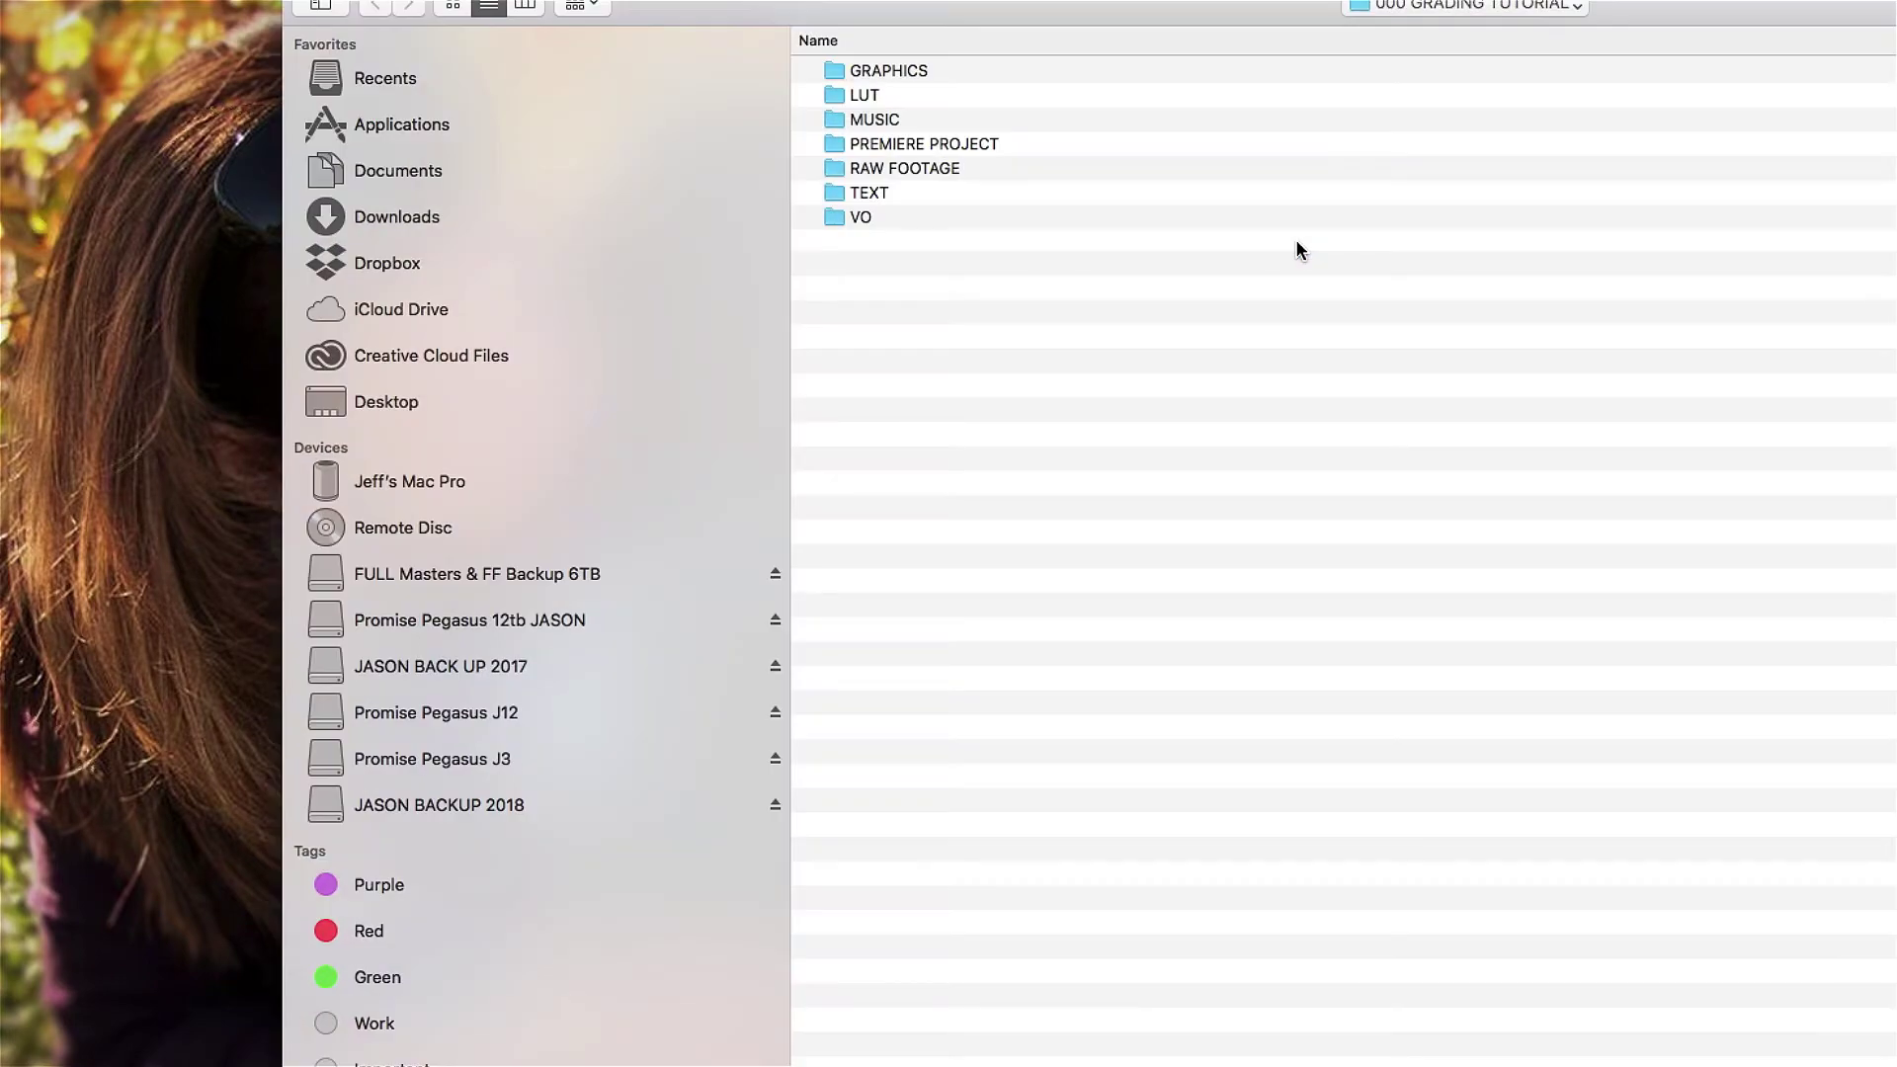
key(Return)
click(1285, 339)
key(Return)
click(1285, 431)
key(Return)
click(1300, 526)
key(Return)
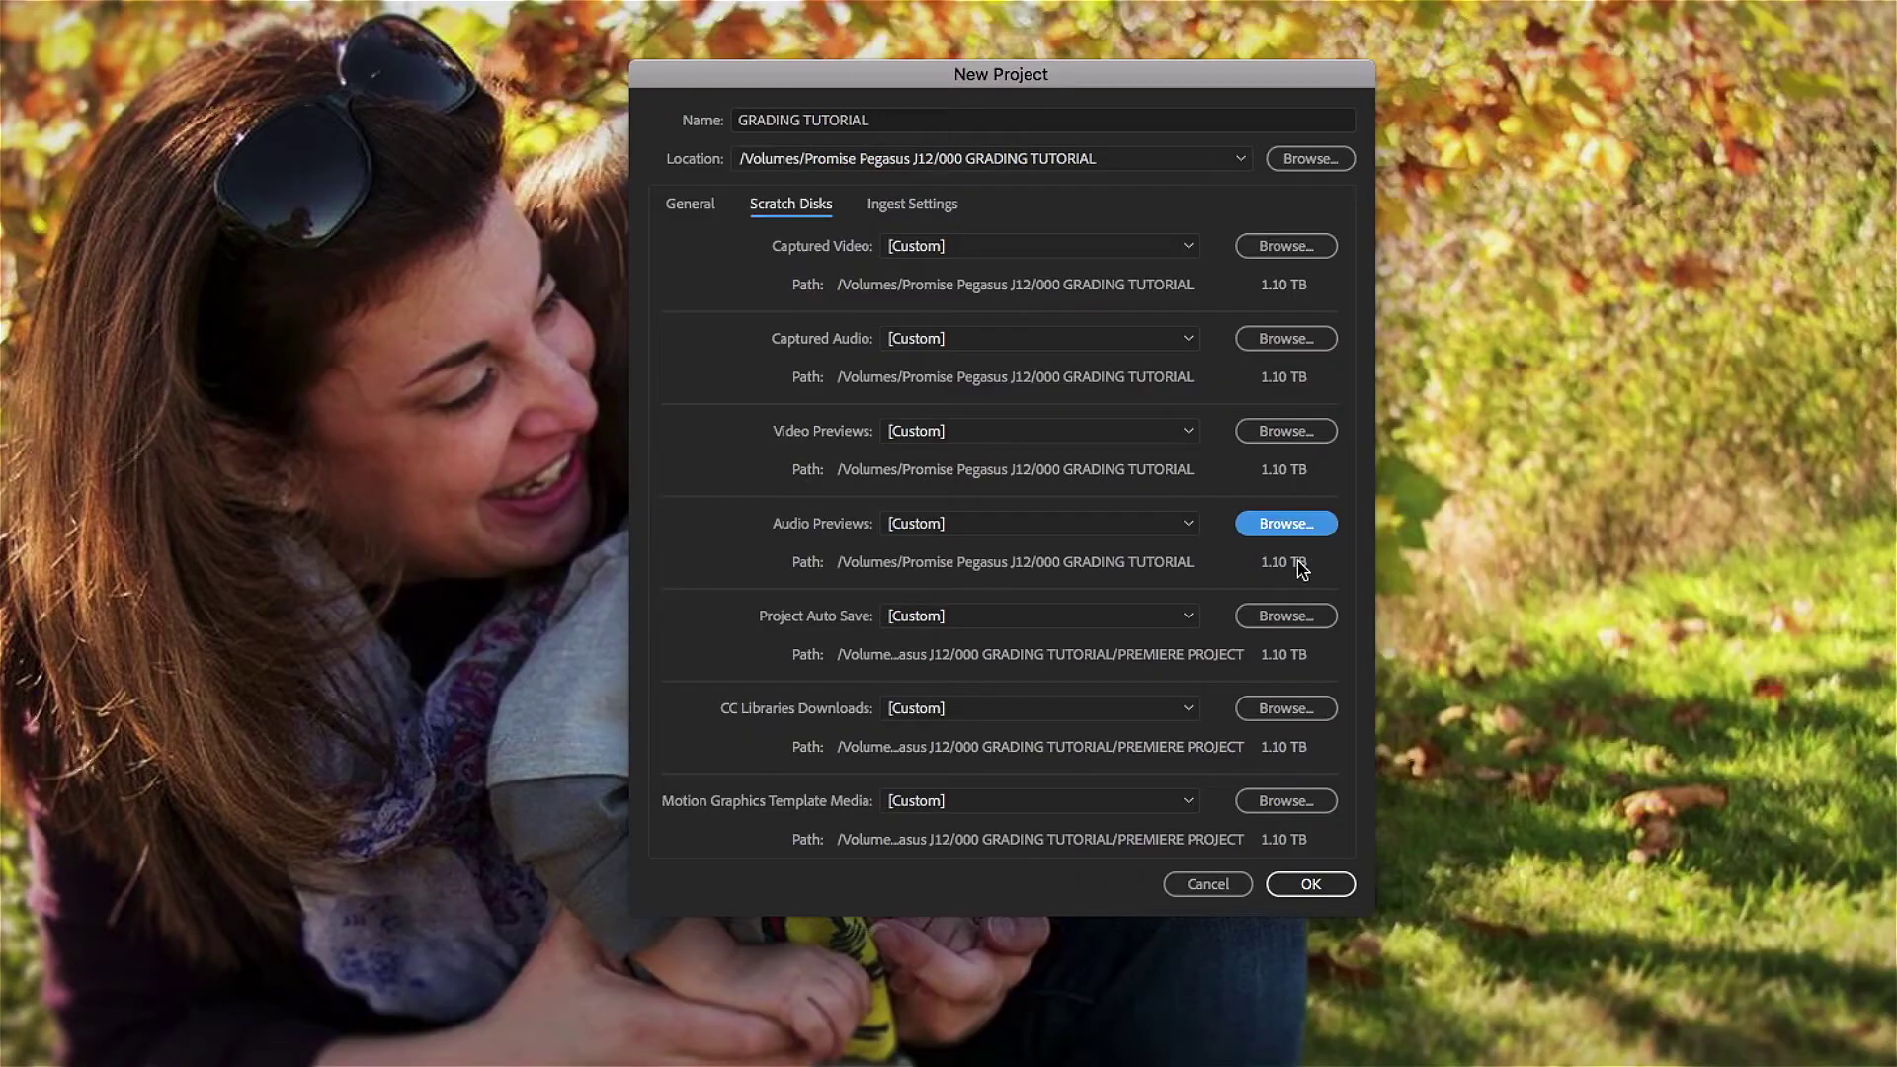
- Set the auto save, CC Libraries and motion graphics media paths likewise and create the project
click(1286, 617)
key(Return)
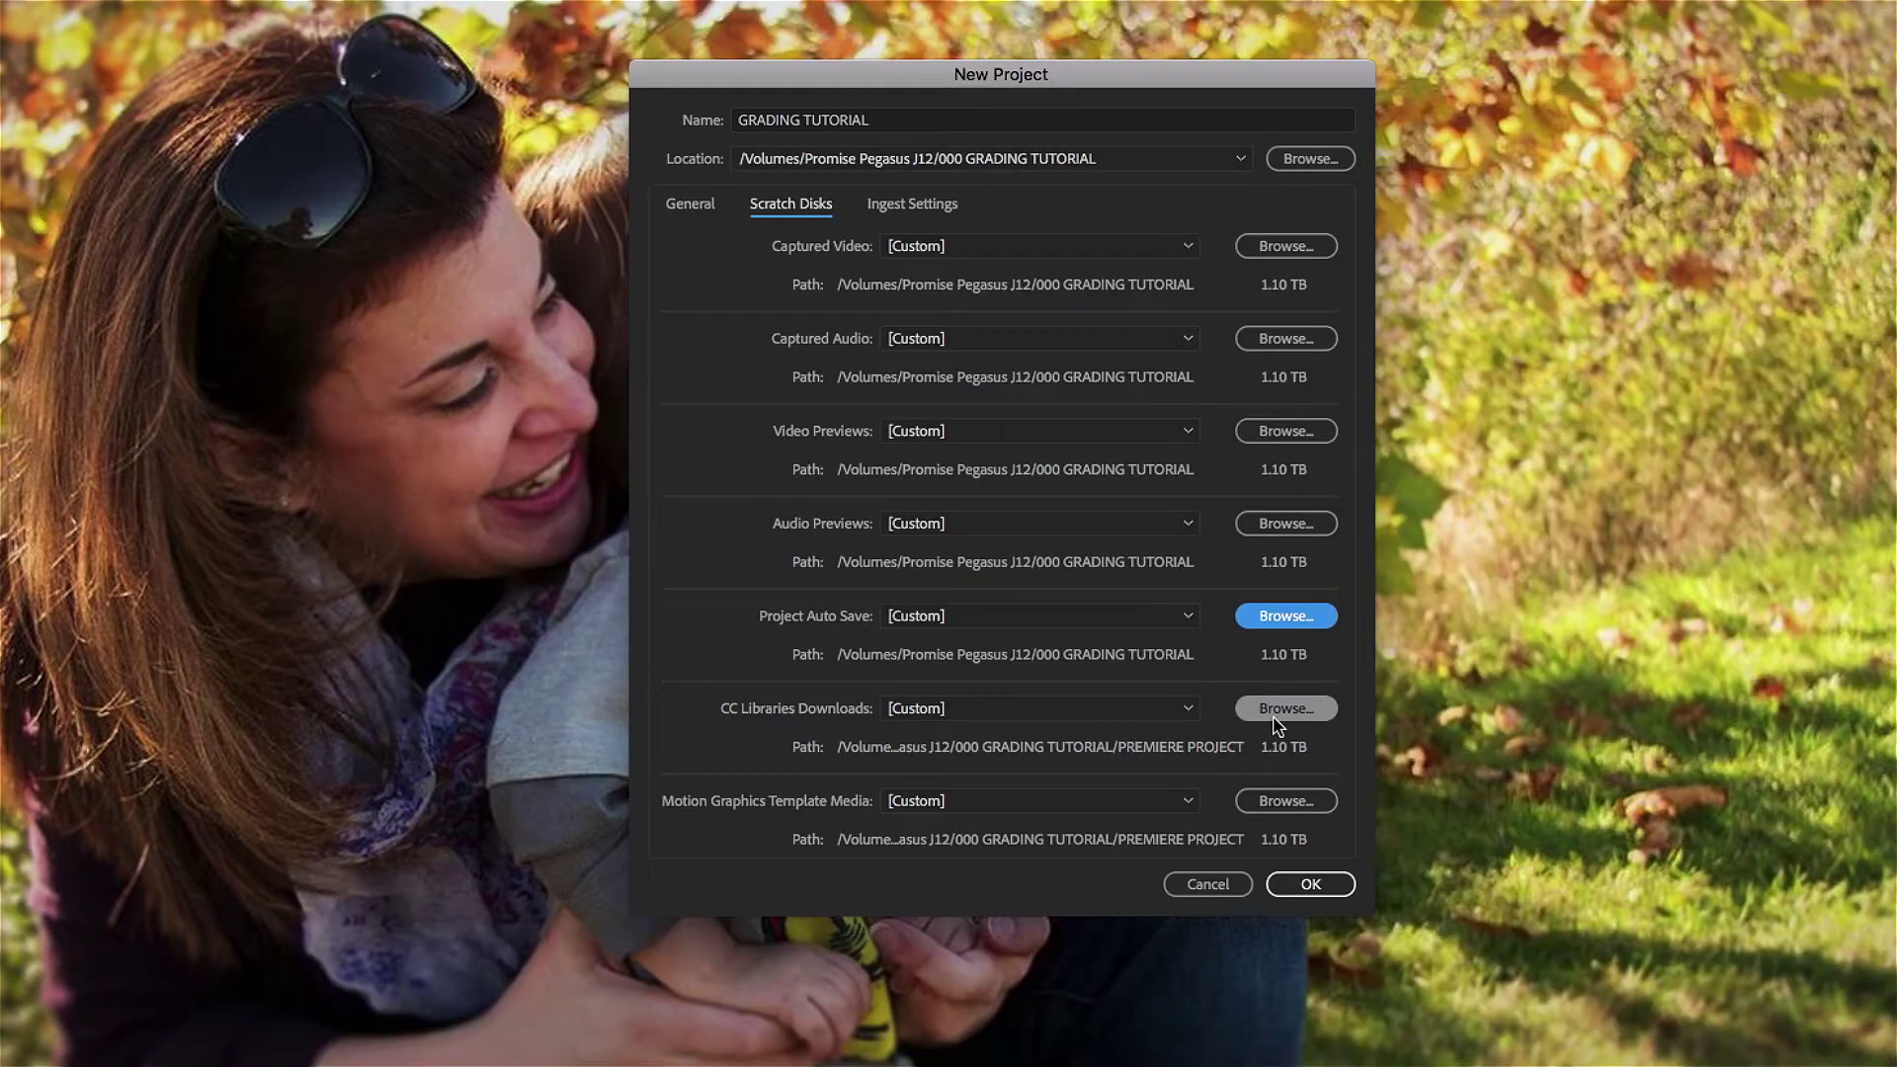
click(1278, 713)
key(Return)
click(1285, 800)
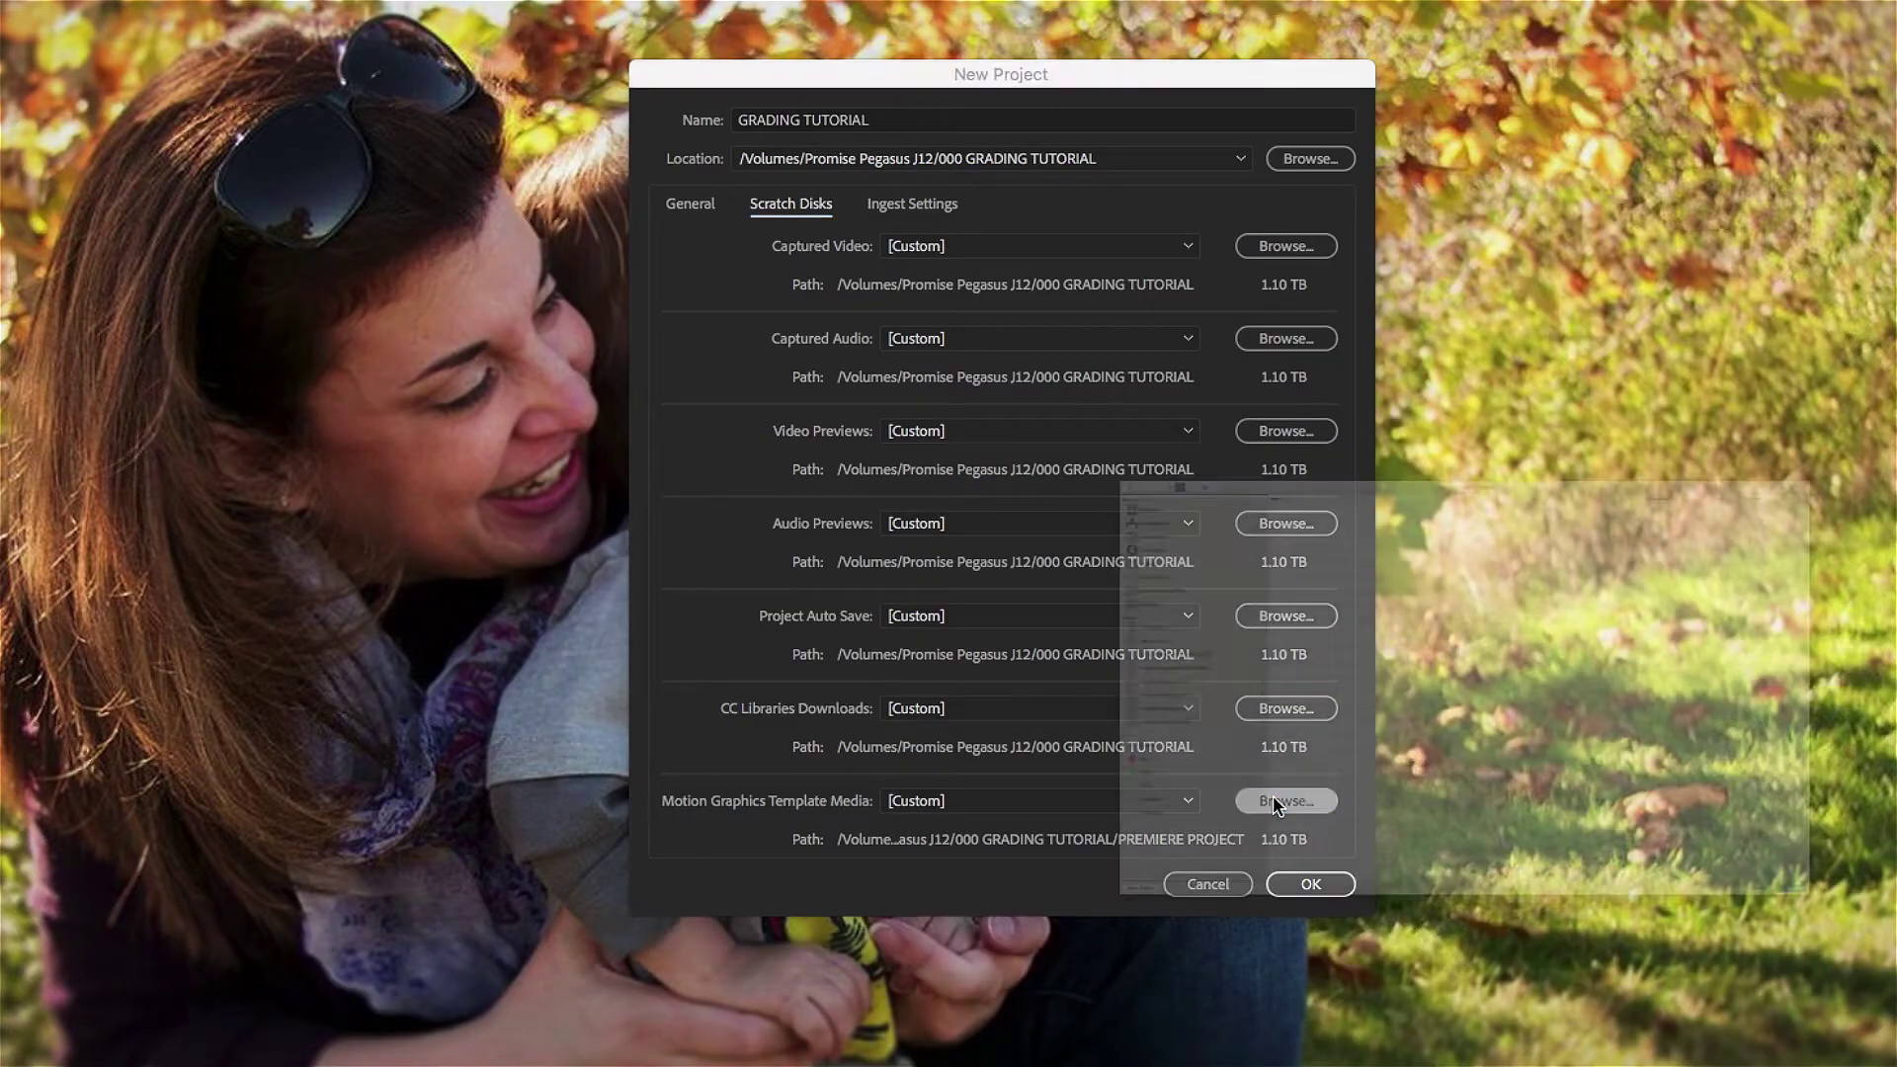
key(Return)
click(1300, 886)
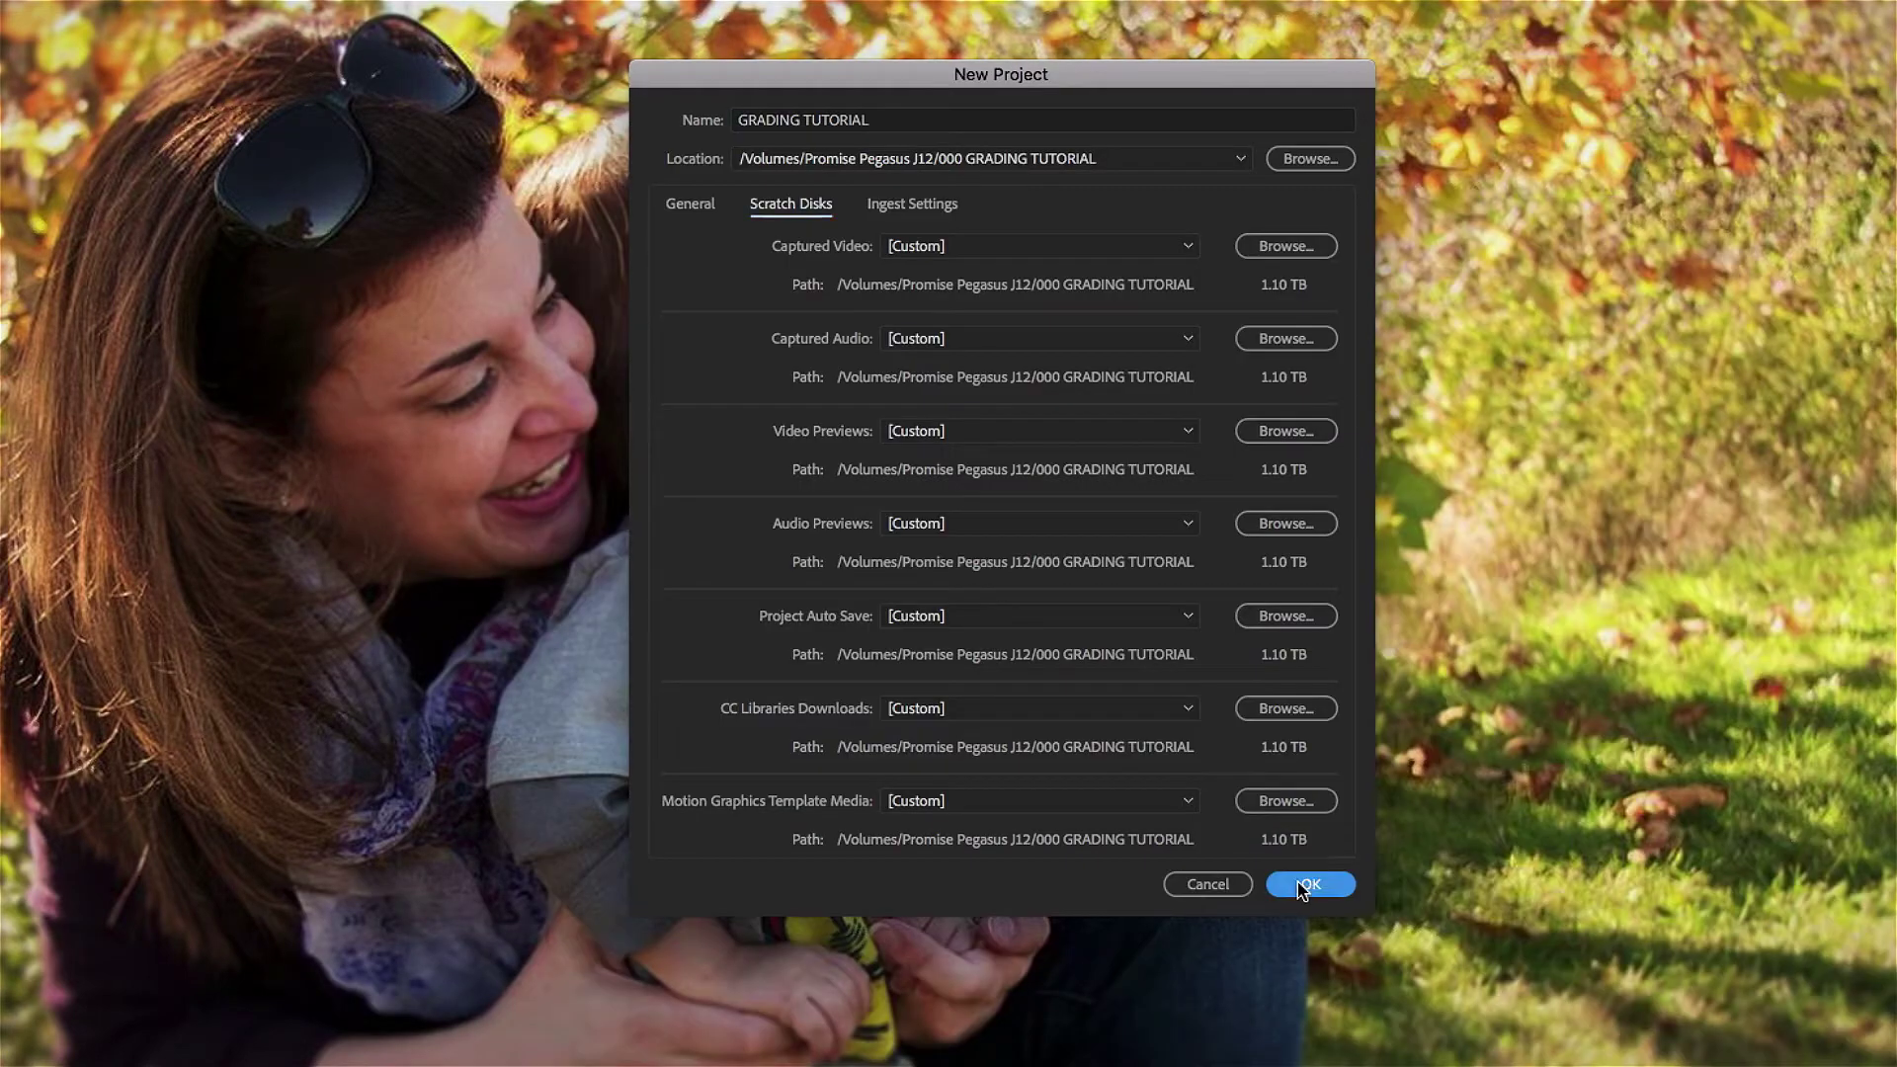
click(1300, 886)
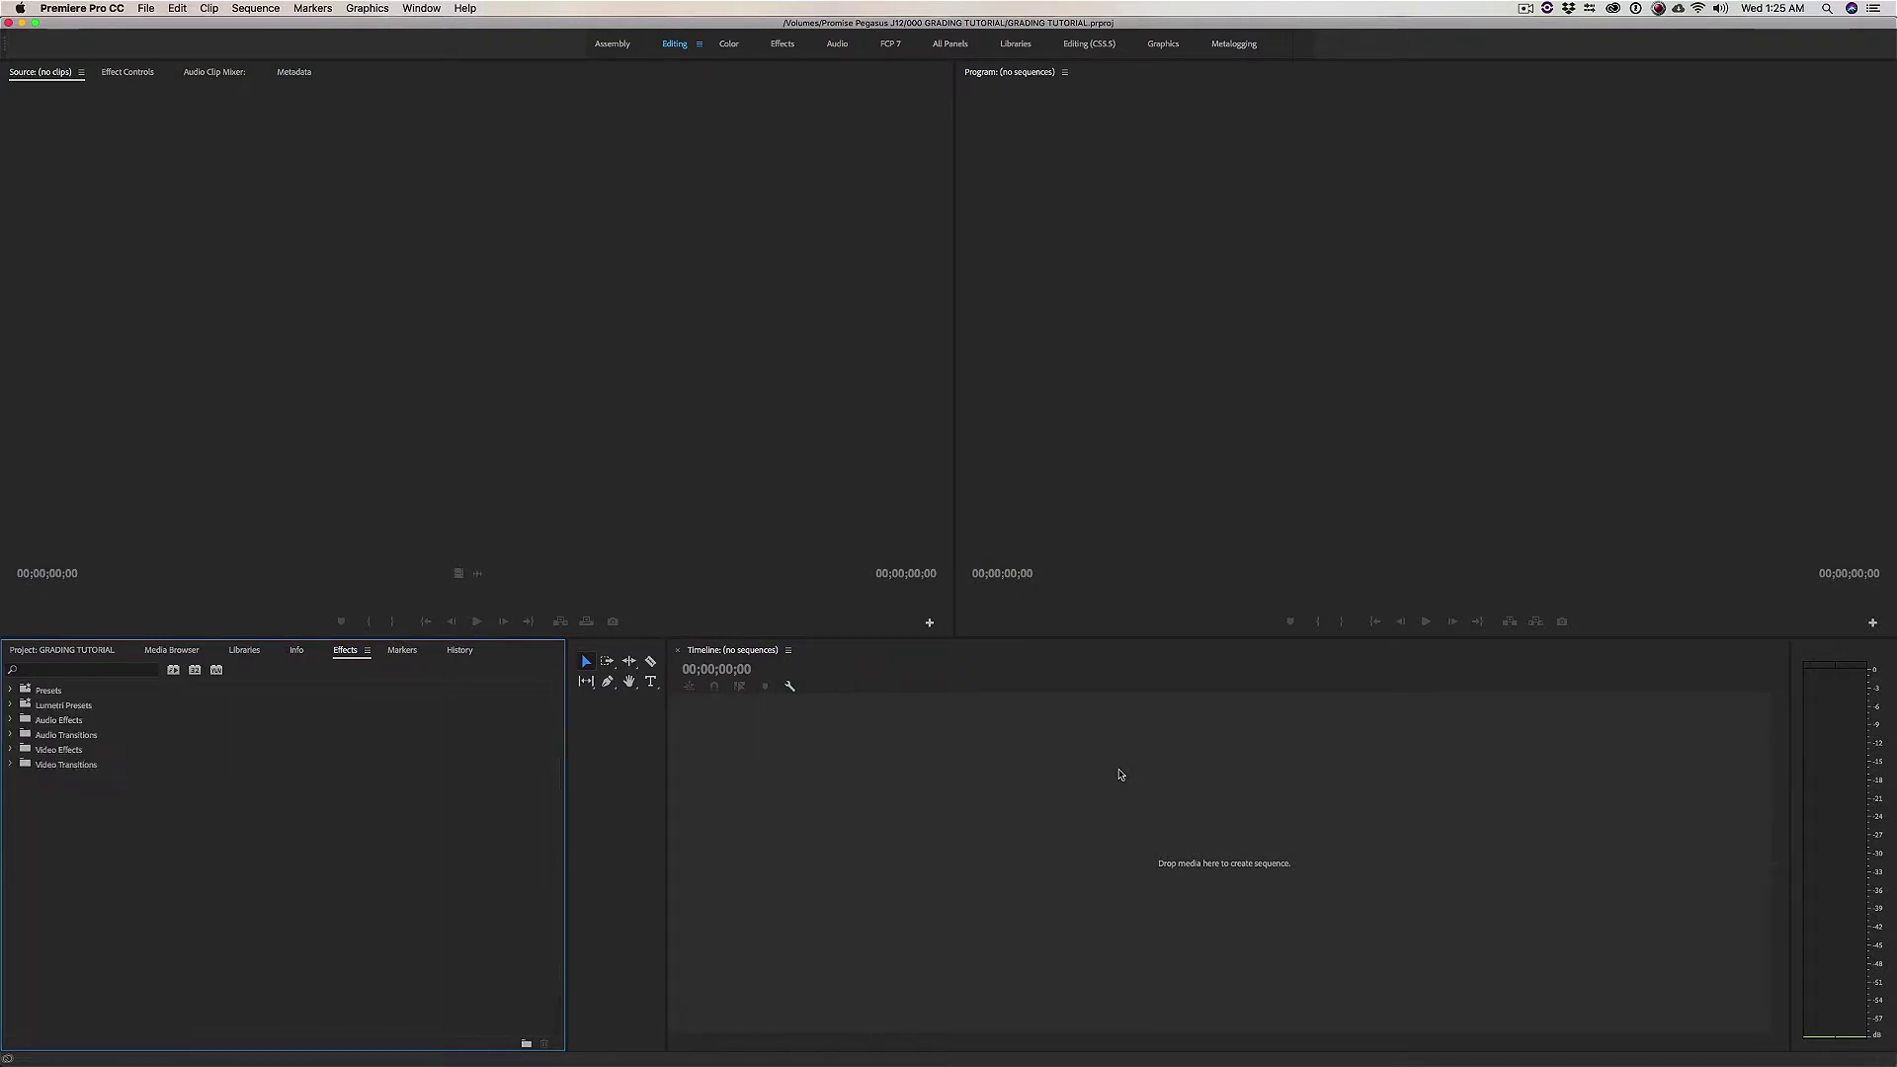
- Import the RAW FOOTAGE folder from 000 GRADING TUTORIAL into the project bin
click(86, 650)
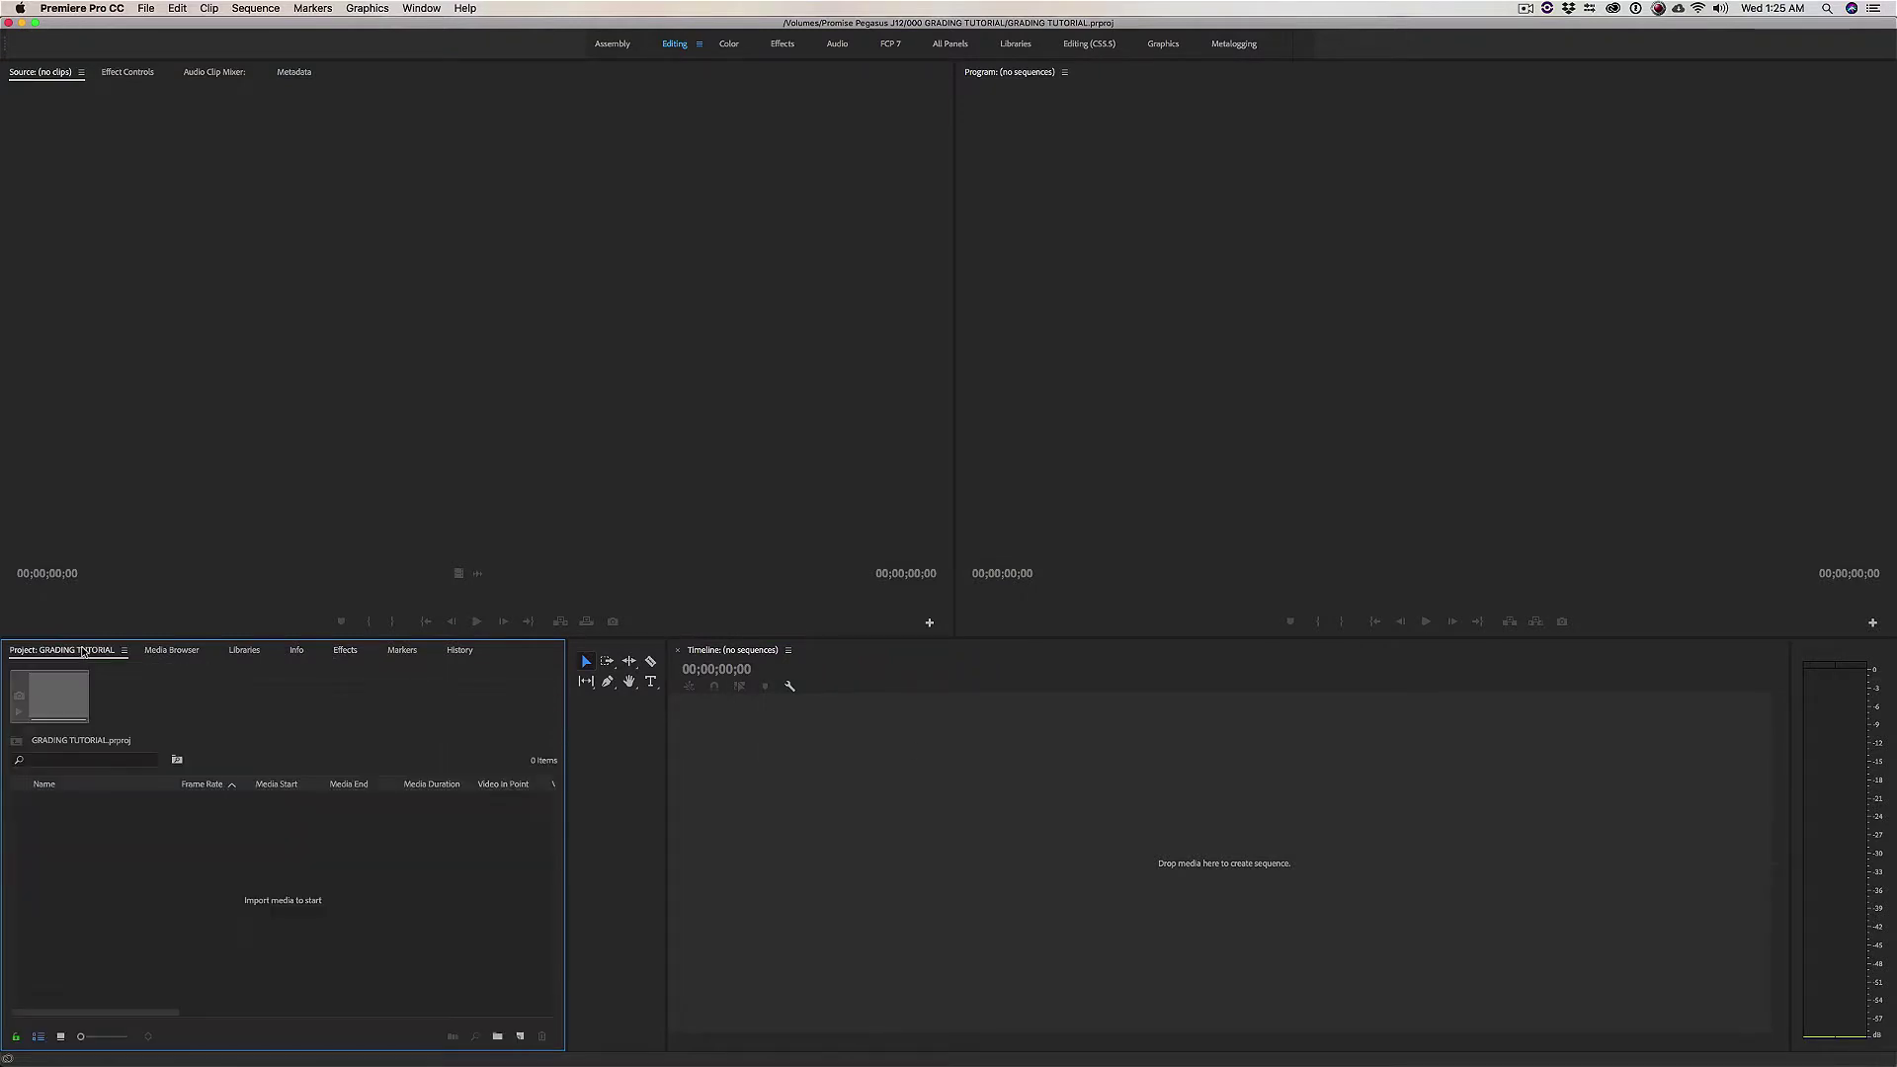
click(146, 8)
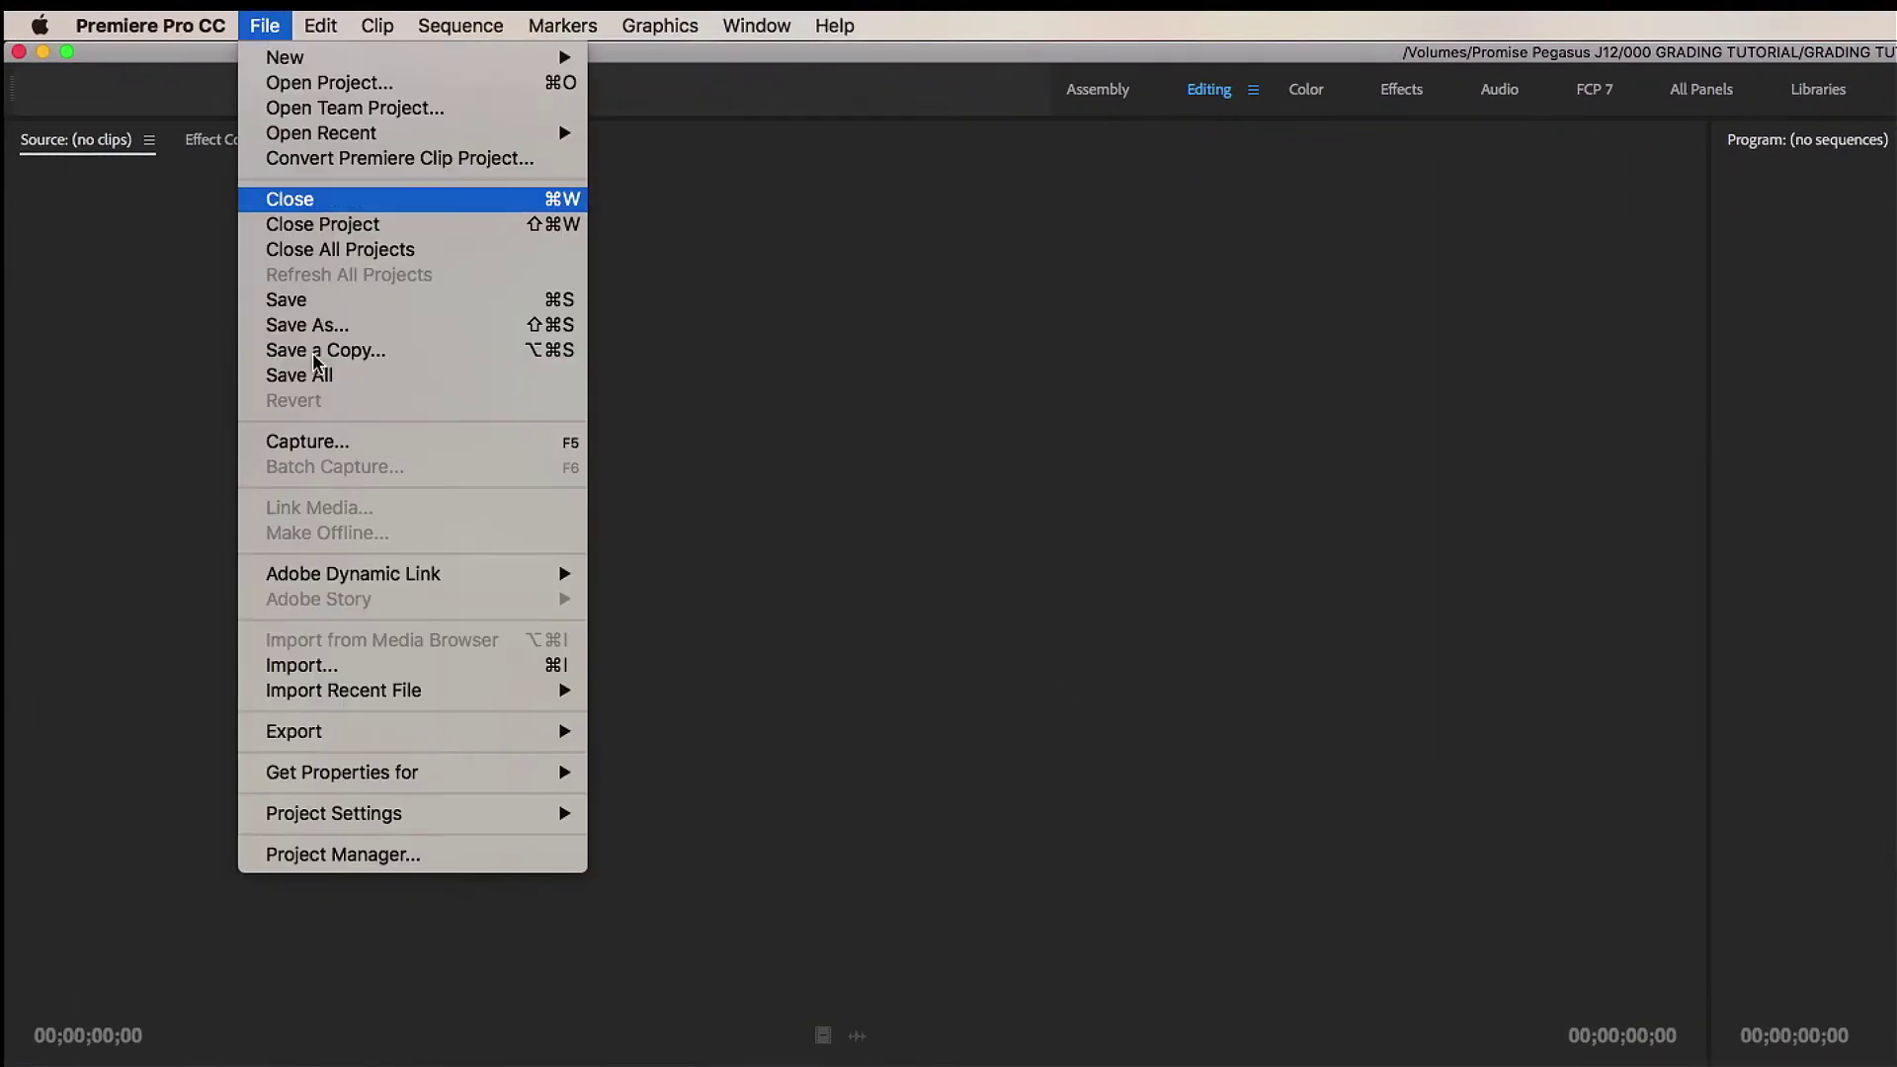
click(375, 663)
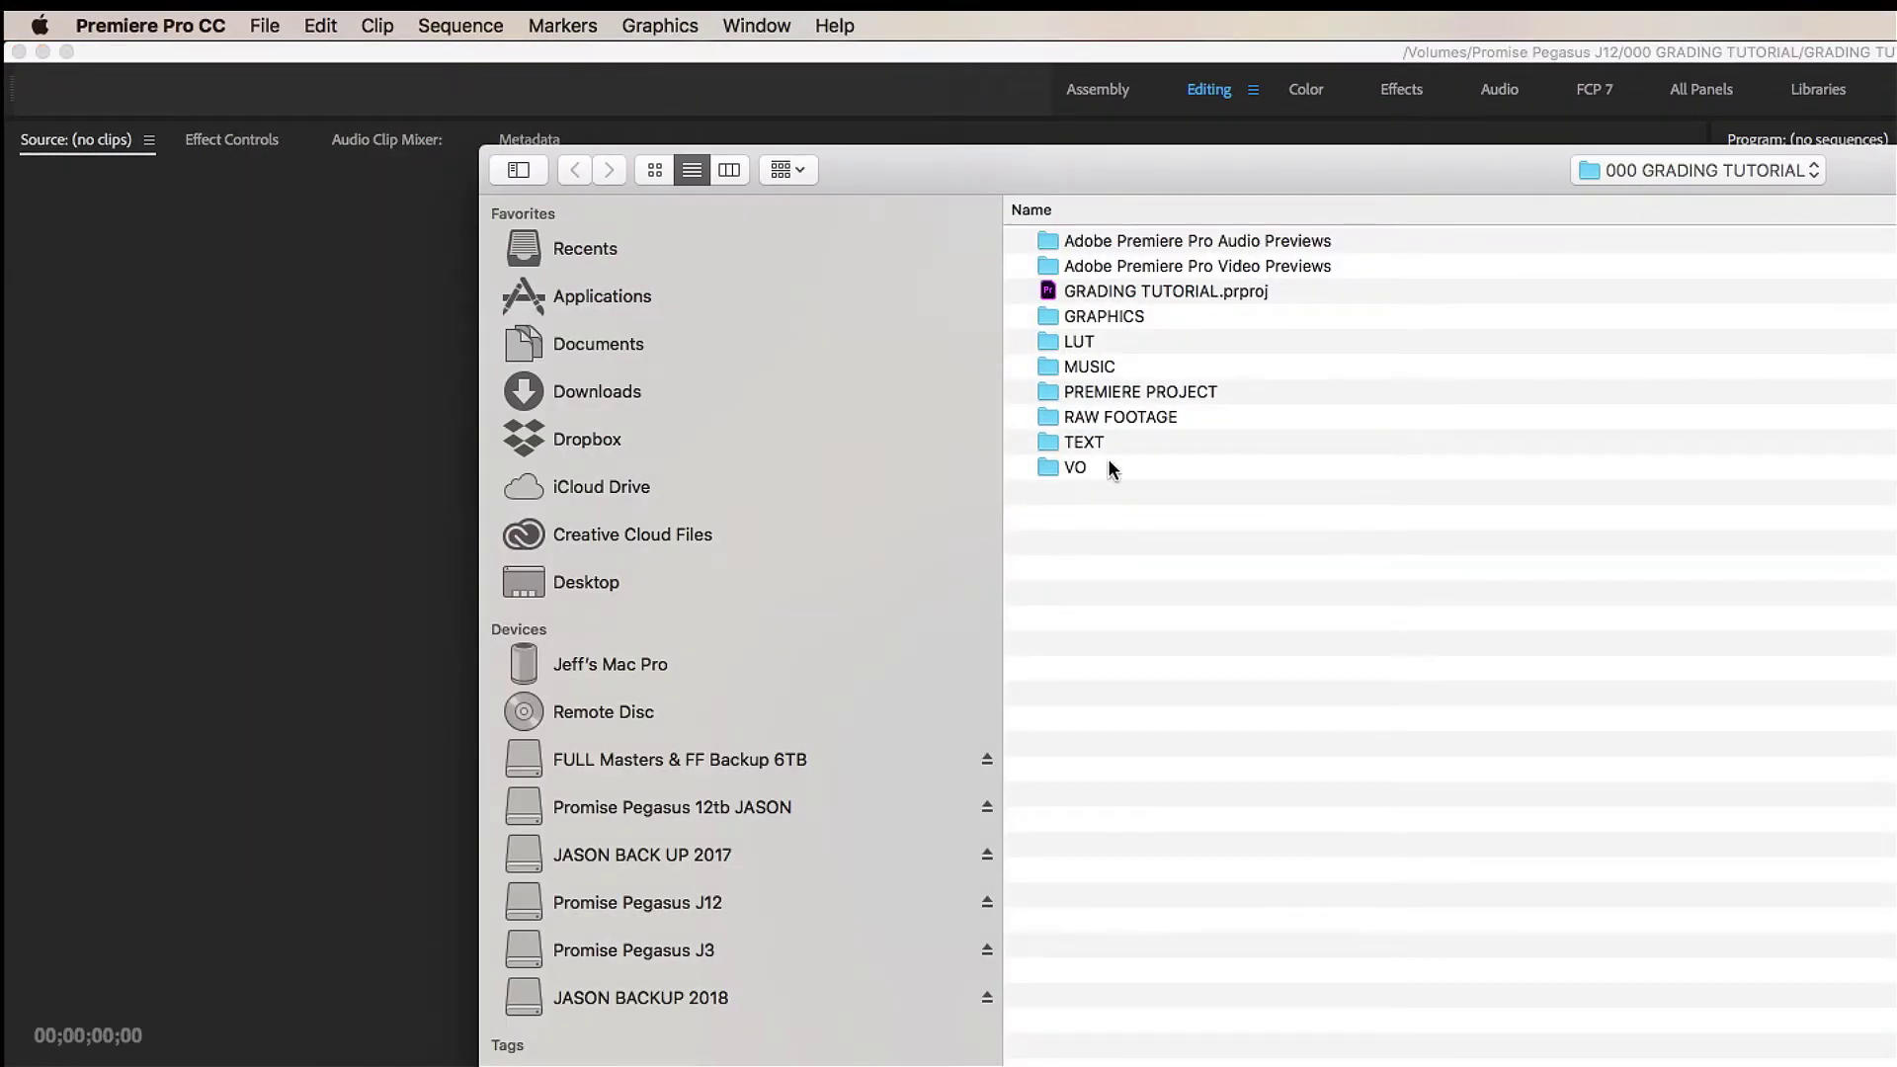
click(1112, 412)
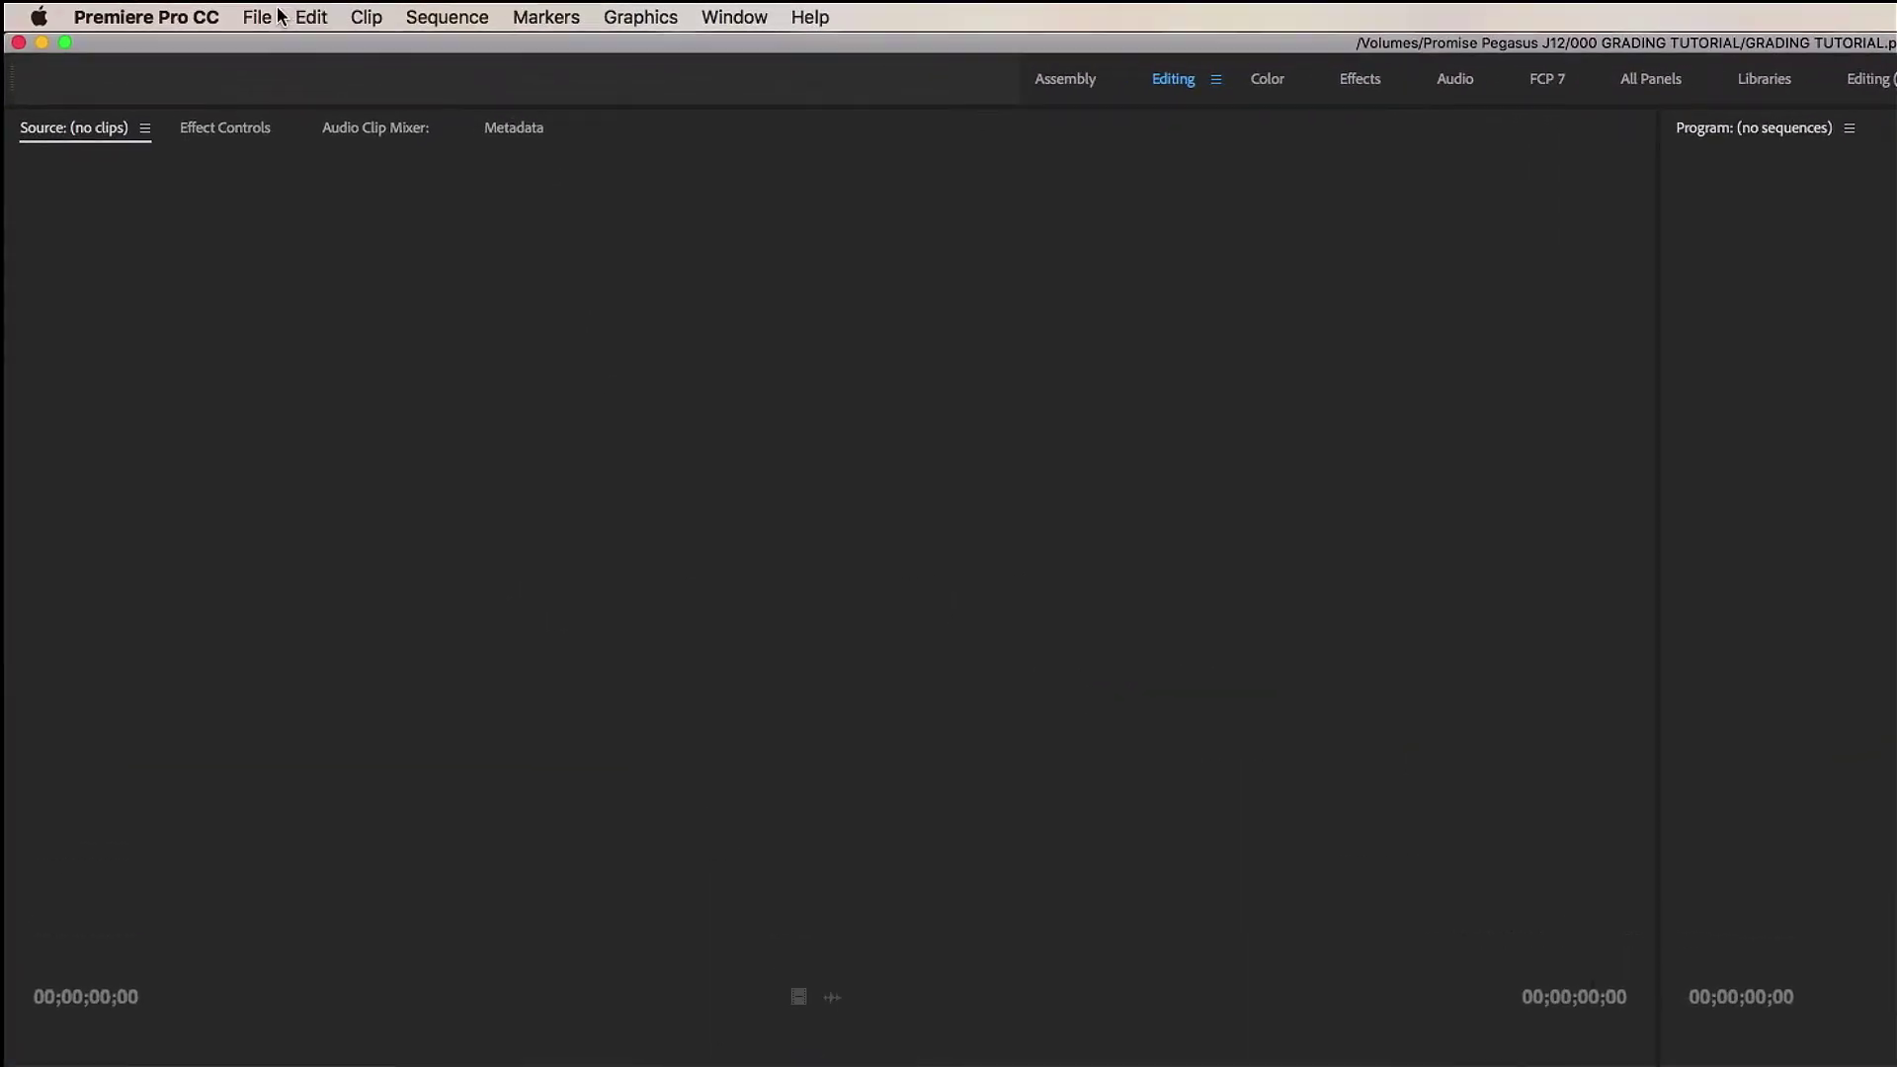
- Create Sequence 01 using the DNxHR HQX 4K 23.976 sequence preset
click(257, 17)
mouse_move(269, 51)
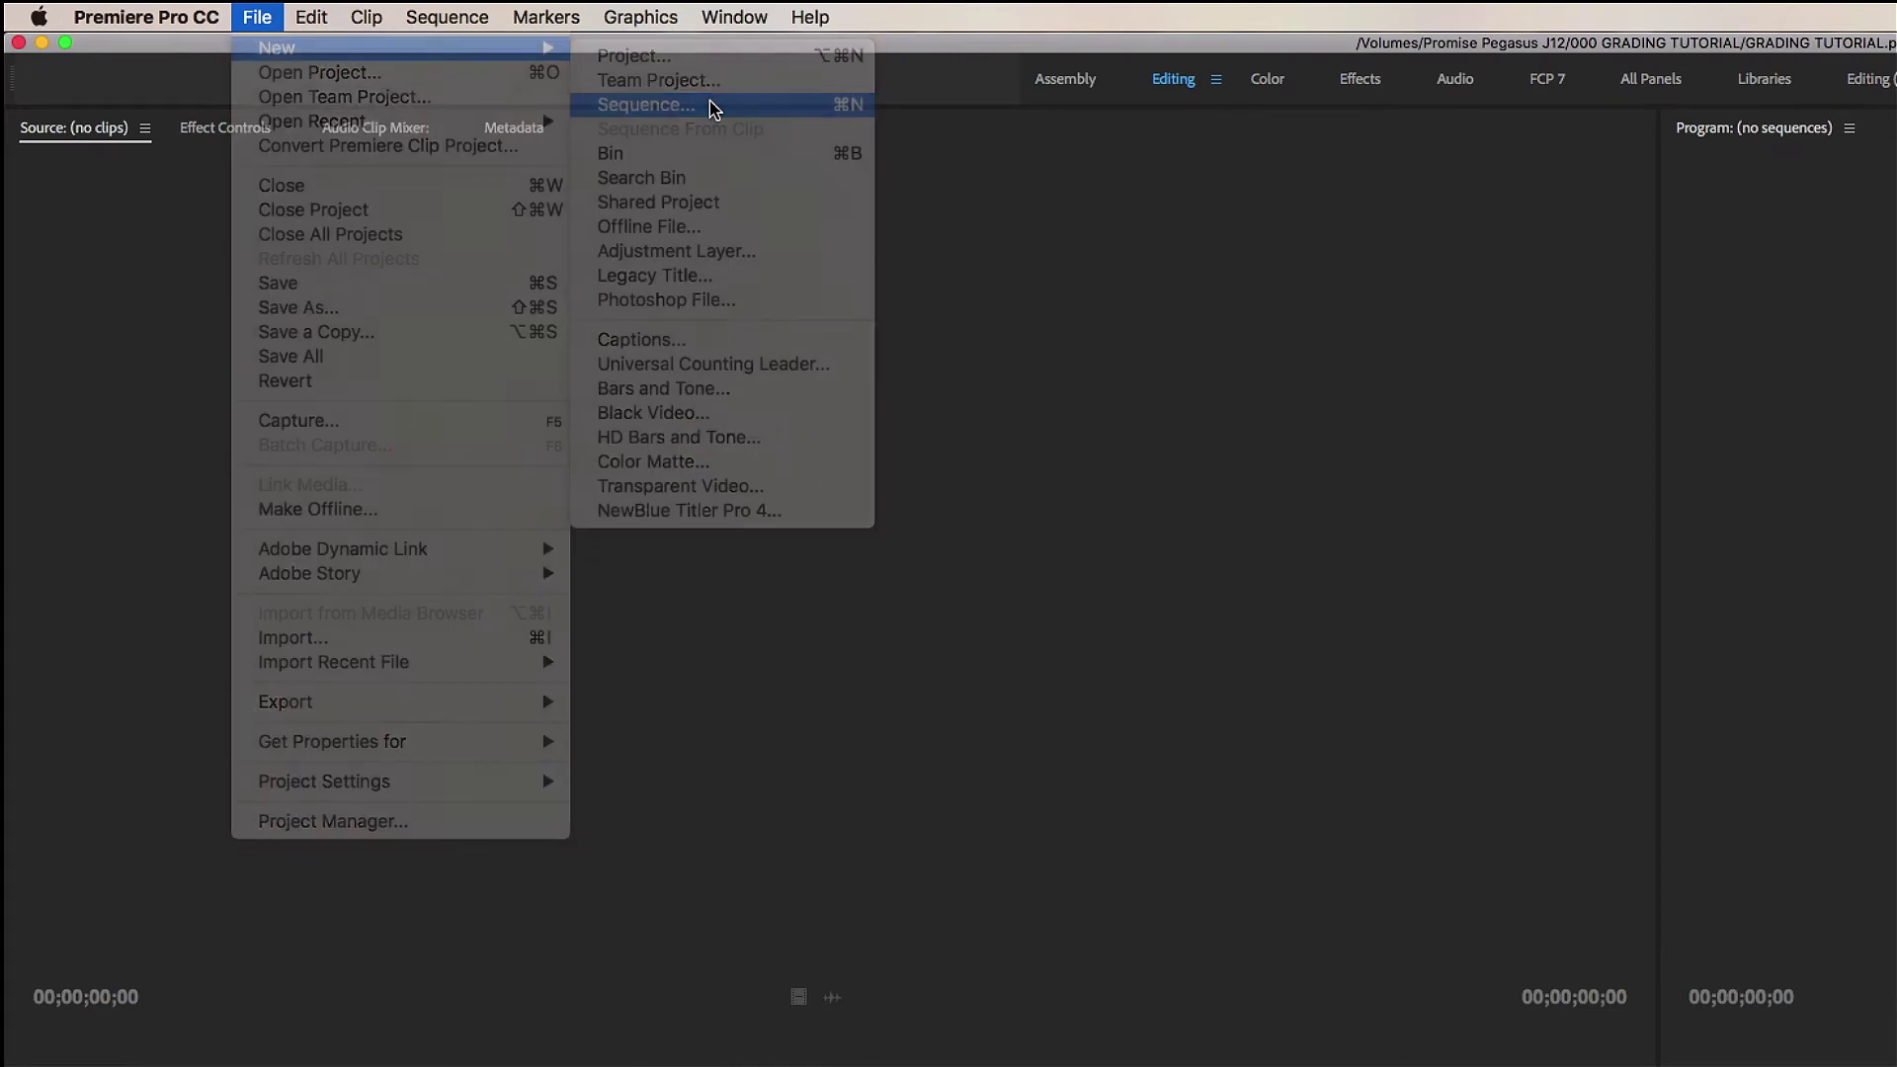
click(713, 106)
click(1254, 780)
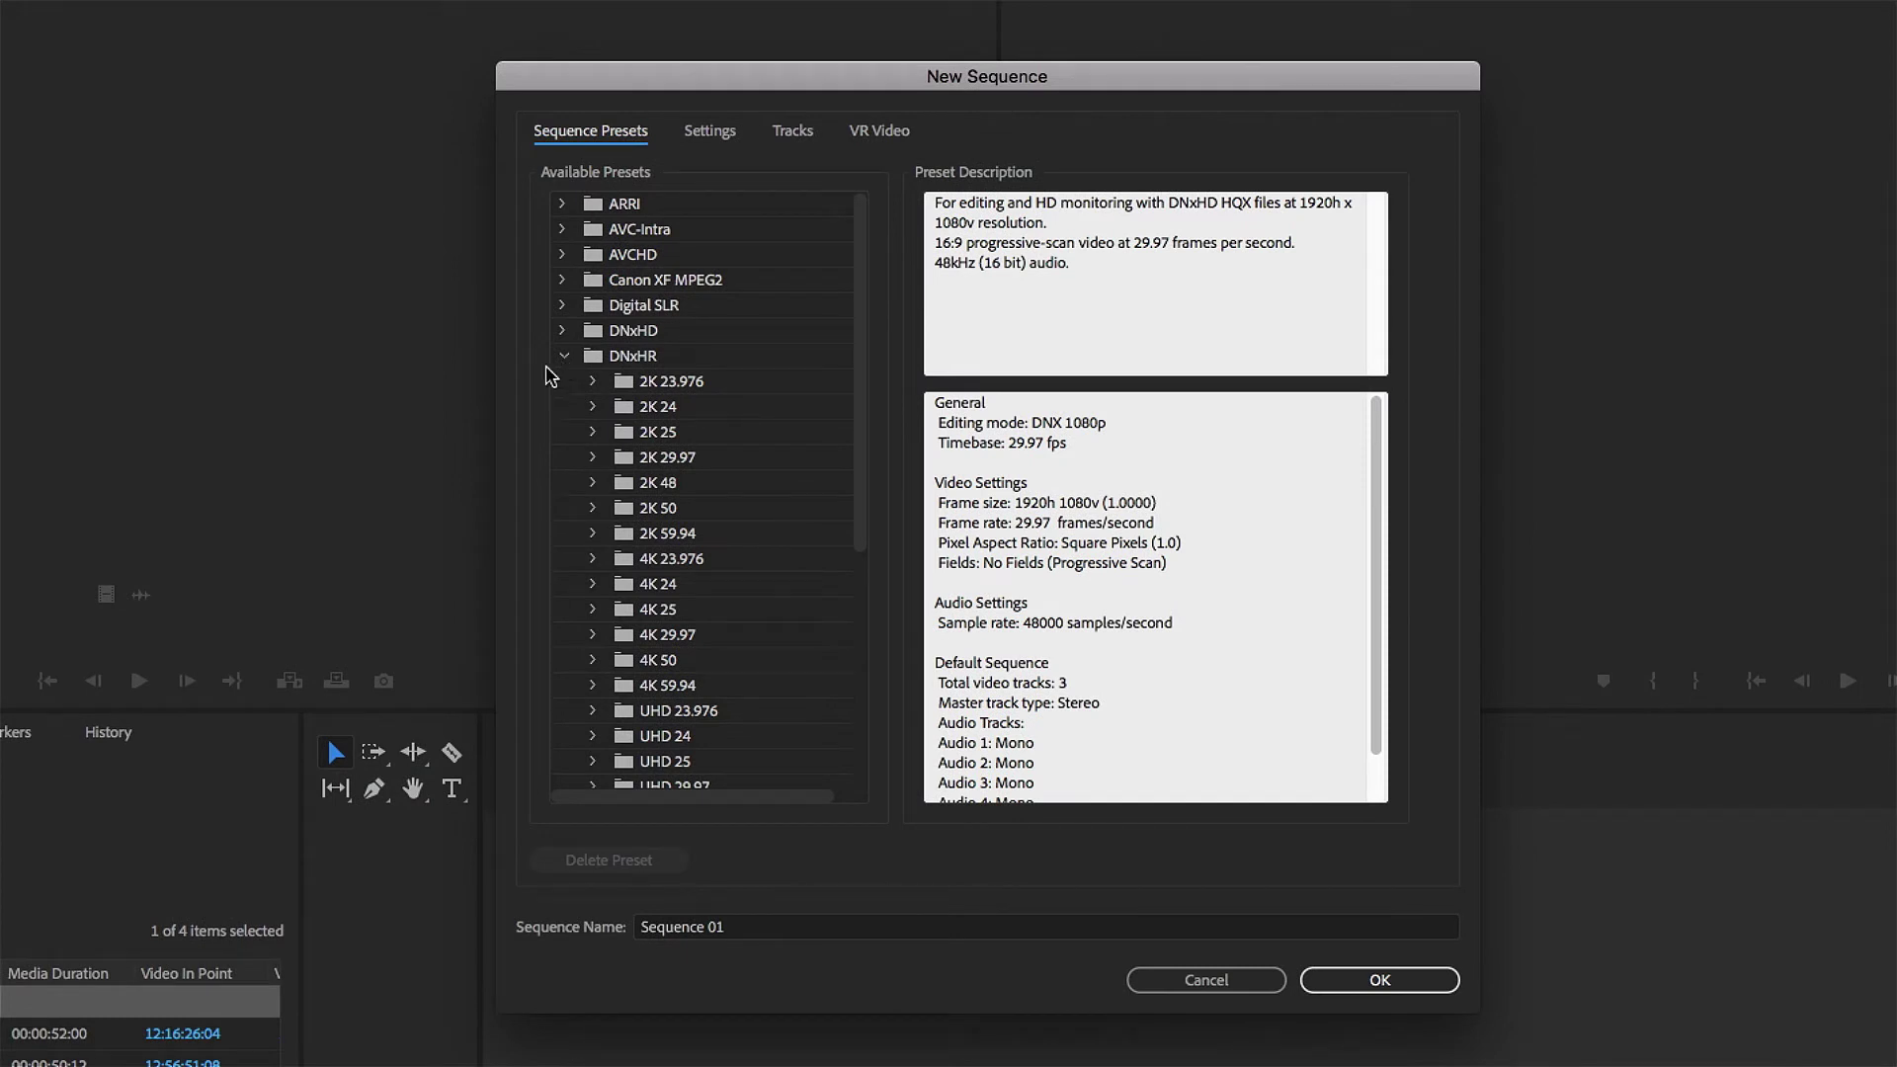
click(593, 560)
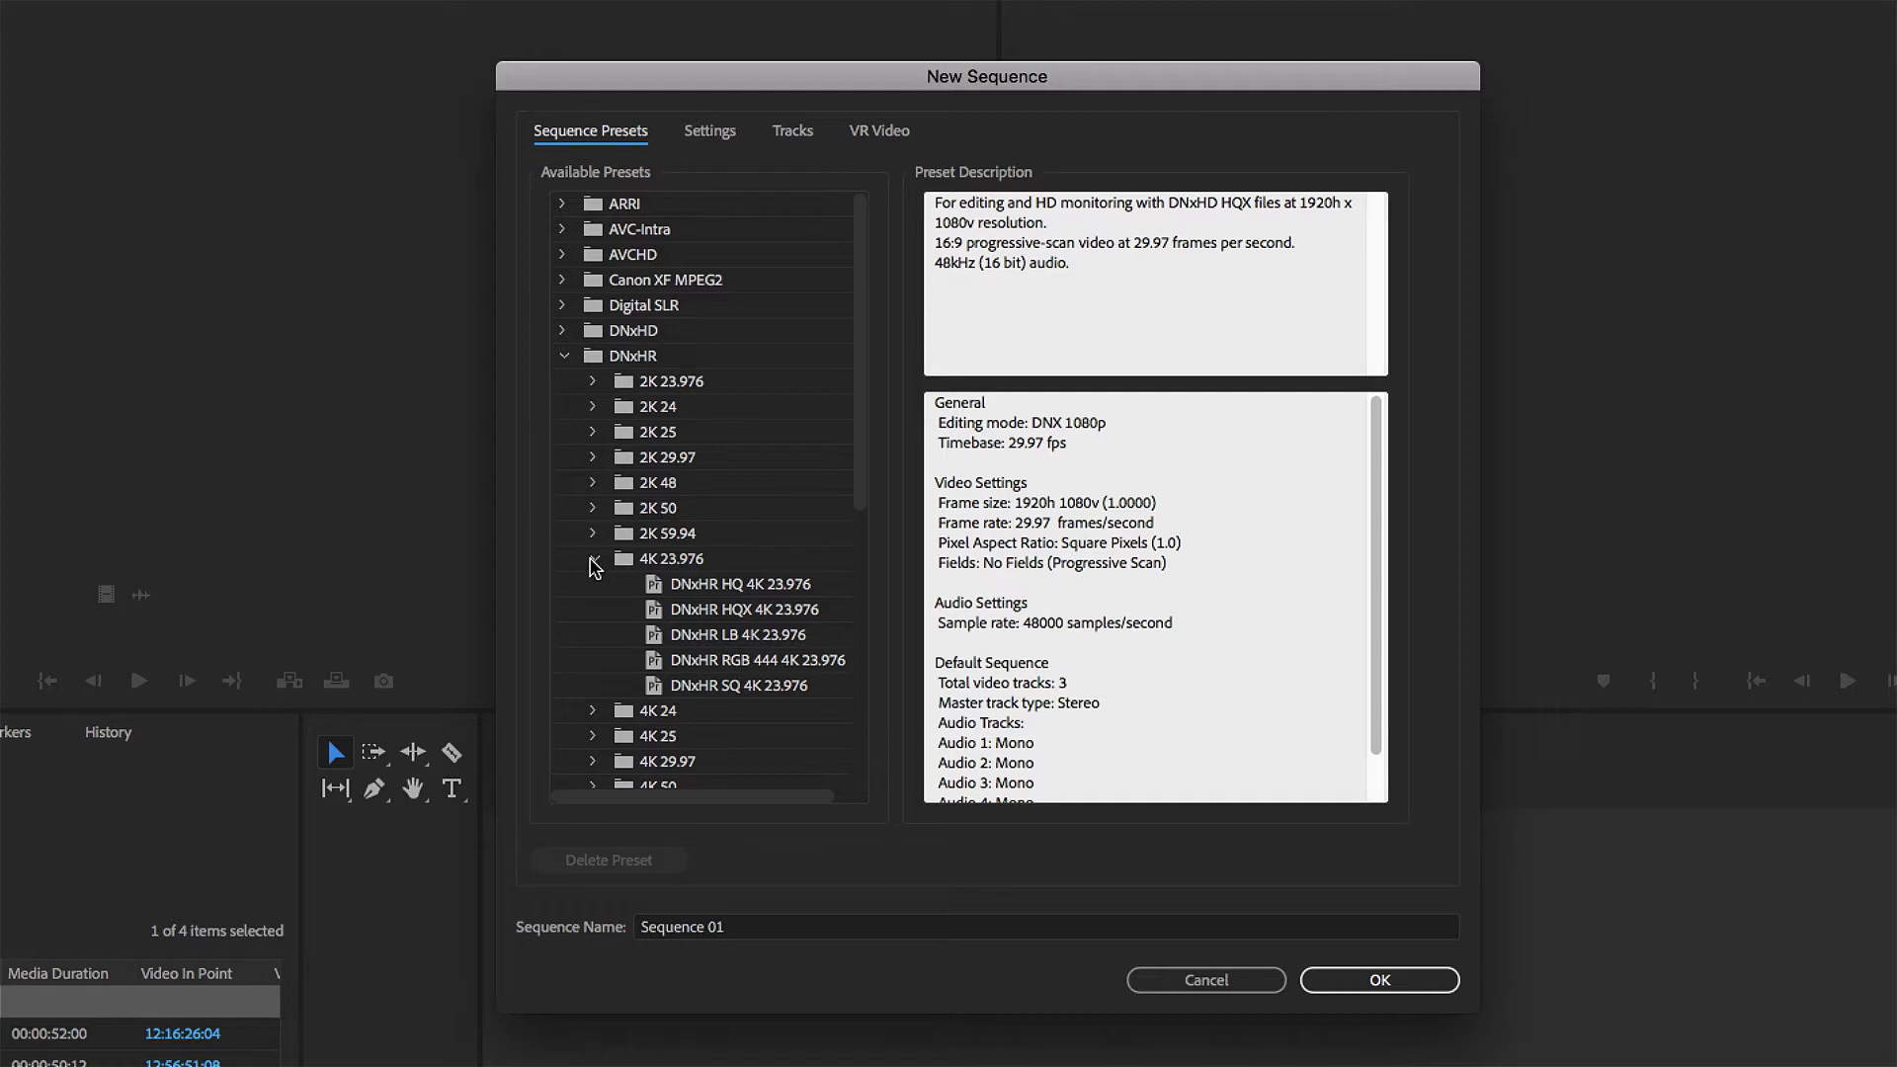
click(734, 612)
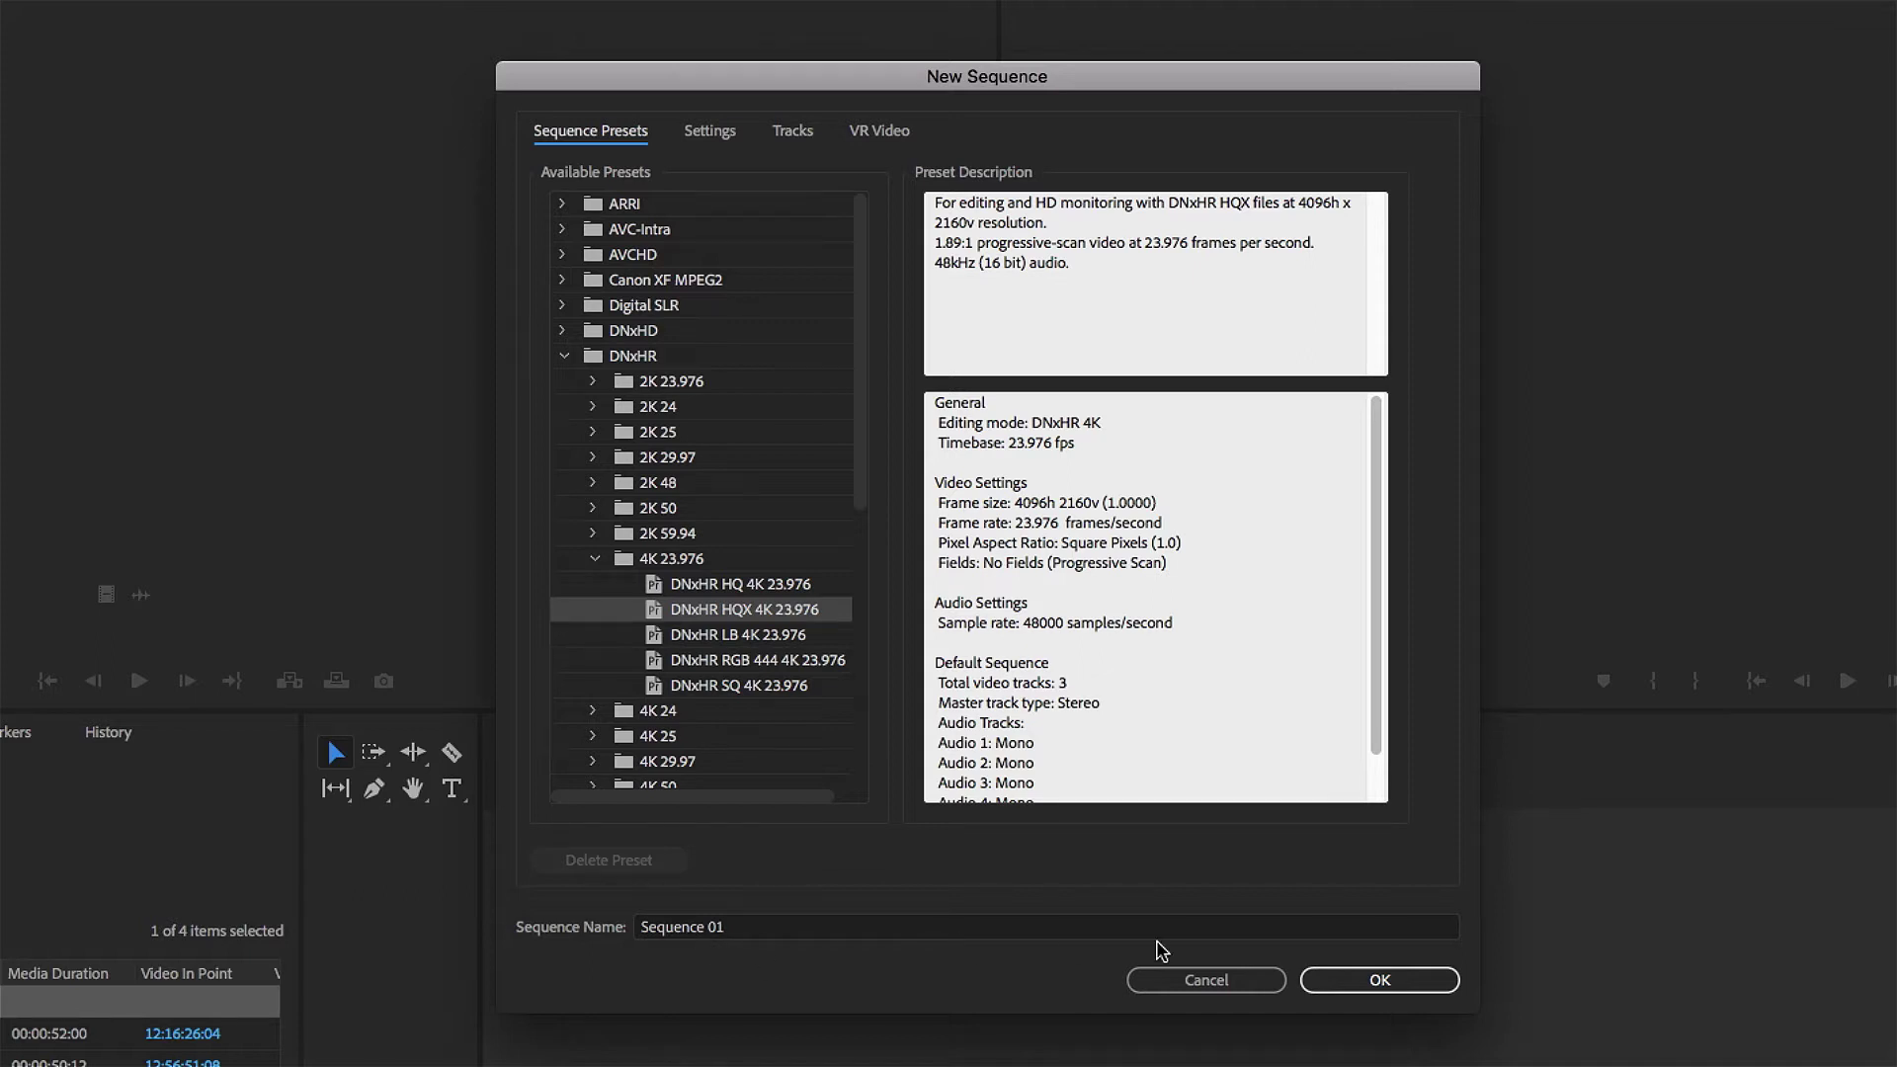
click(1338, 978)
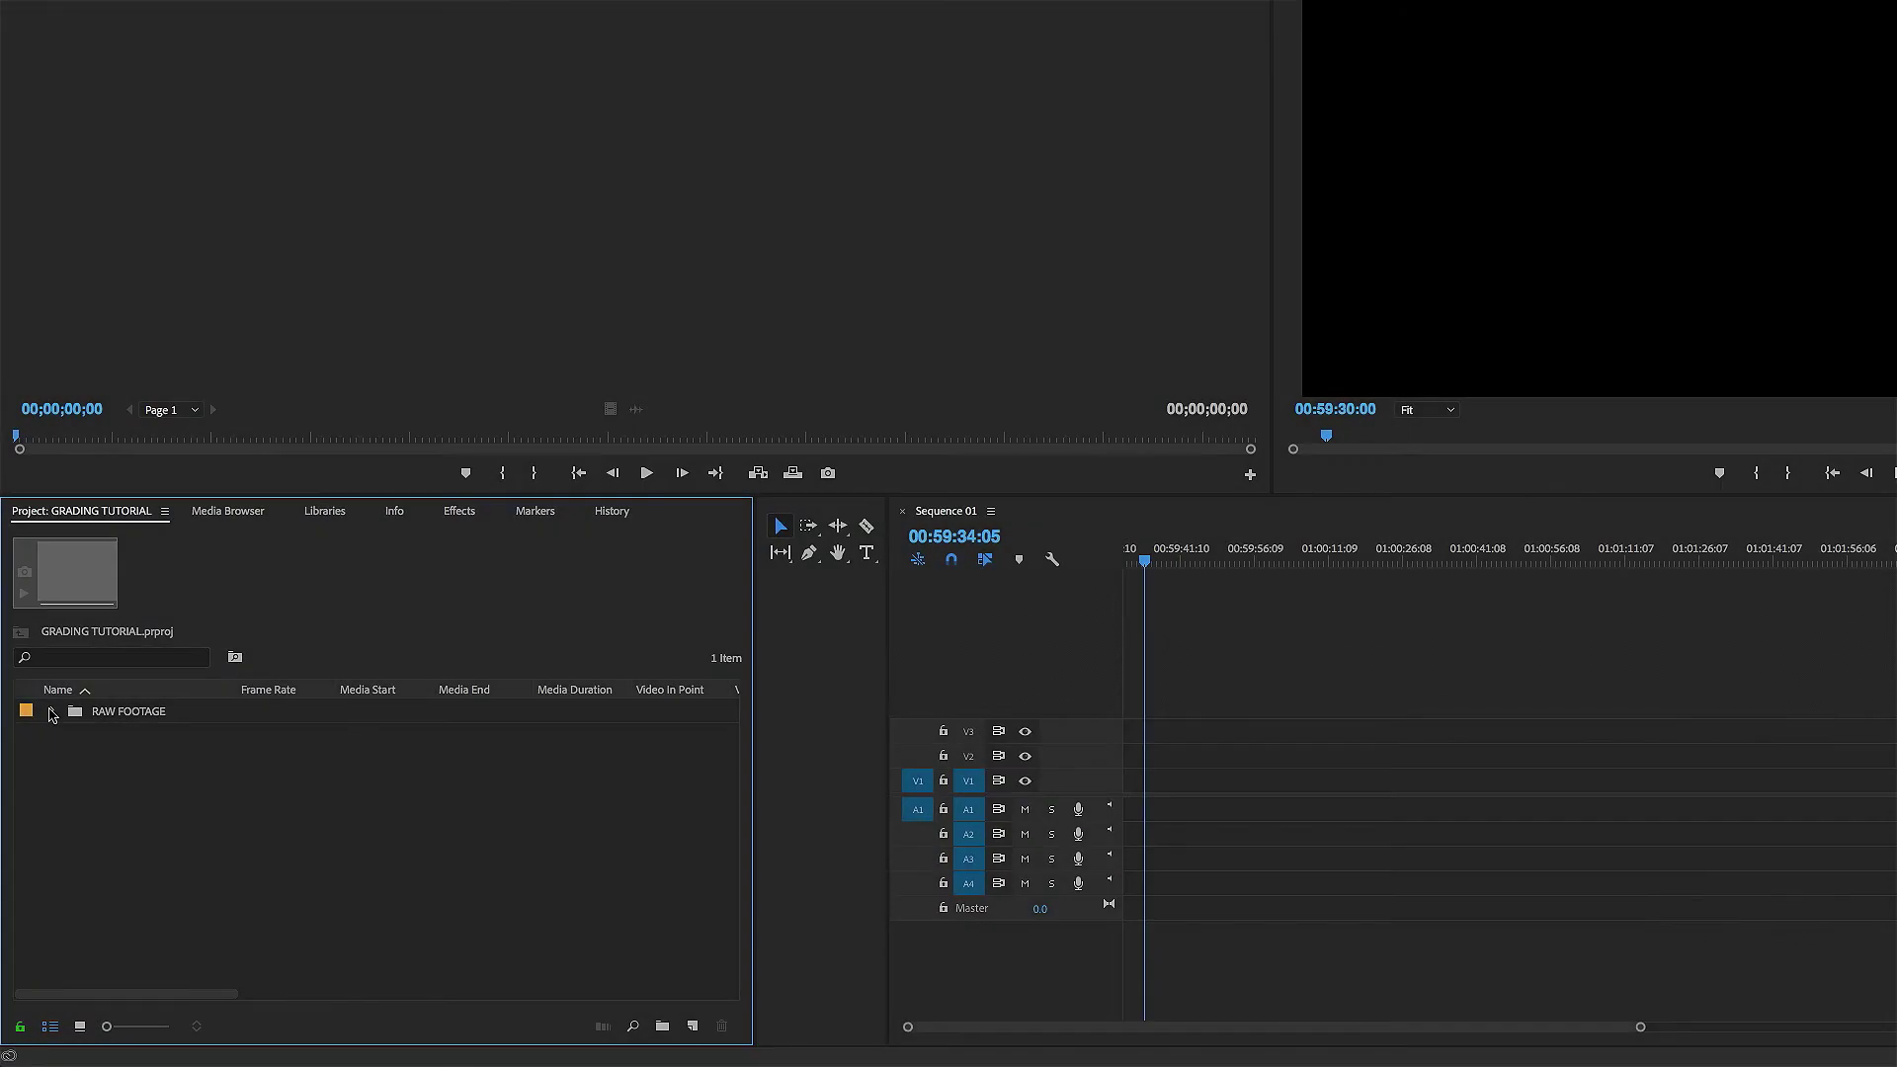
- Place all three RAW FOOTAGE clips end to end on V1 of Sequence 01
click(52, 712)
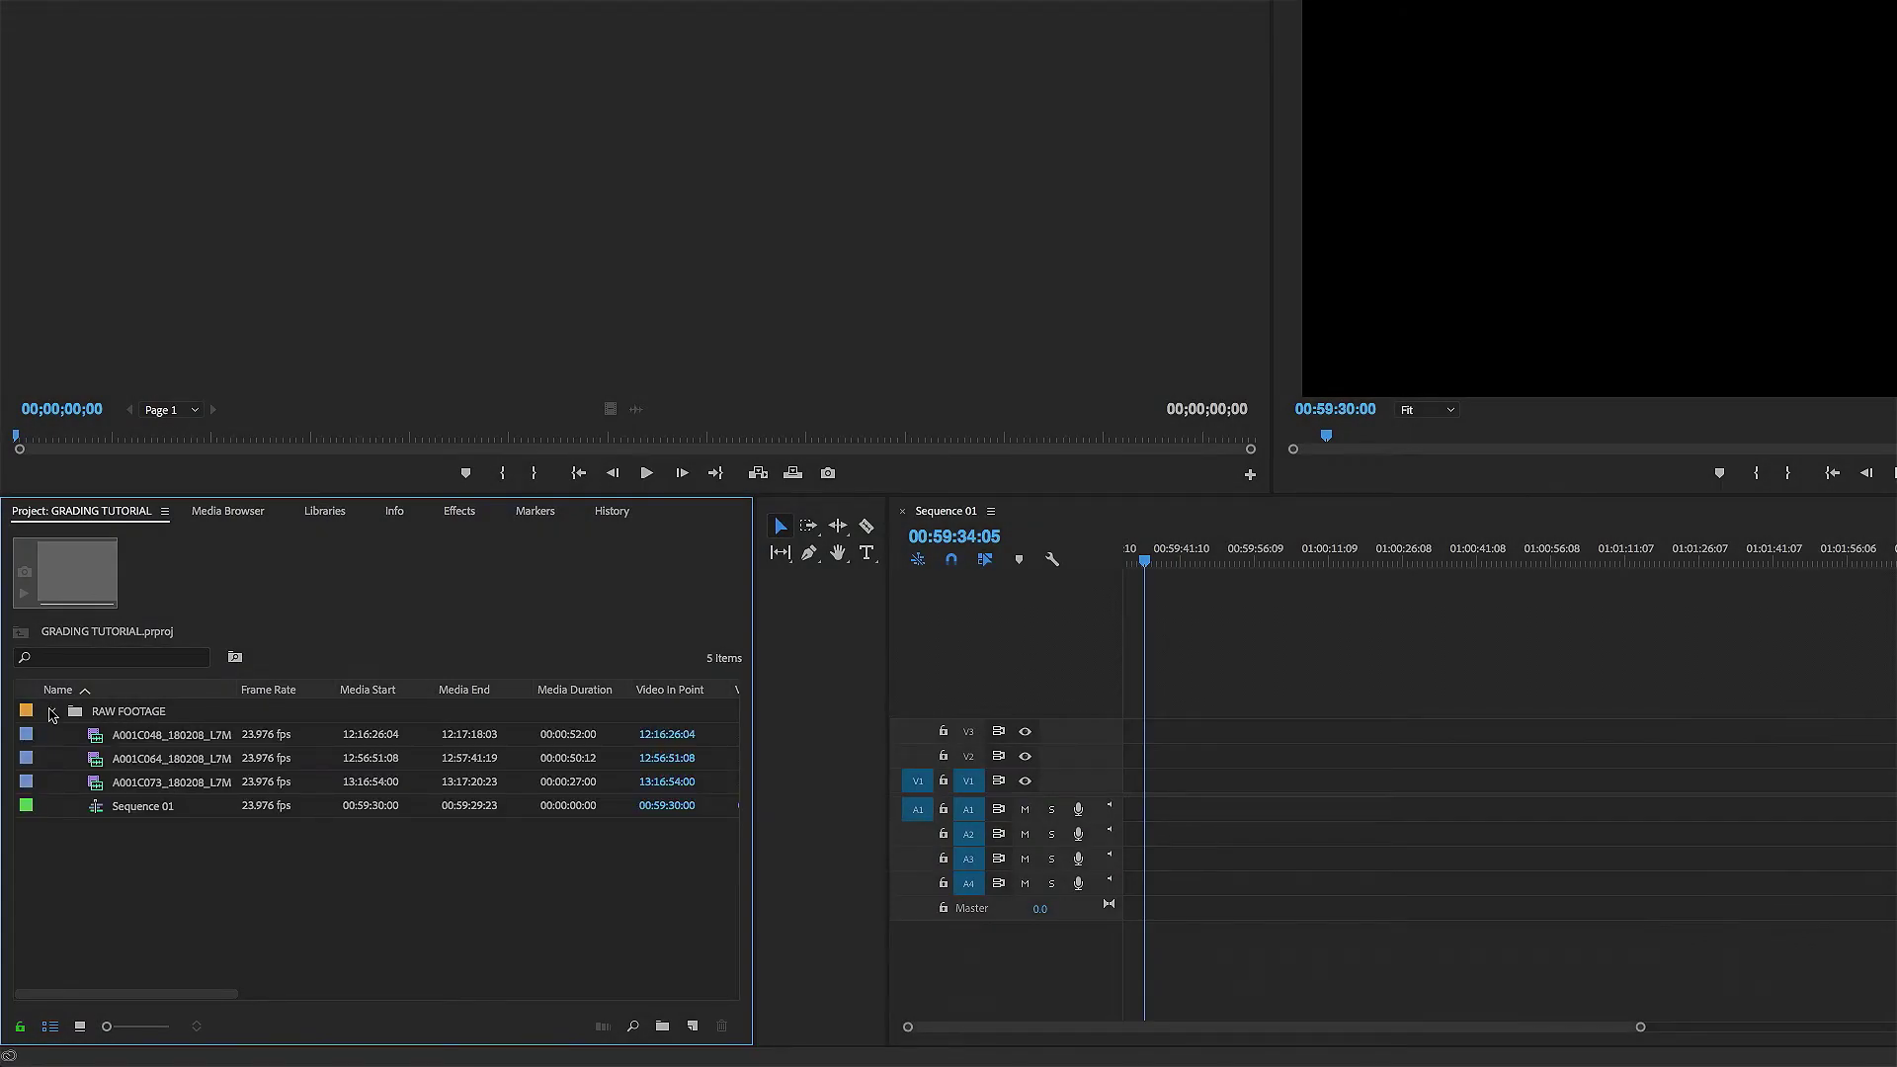
click(116, 736)
shift+click(114, 787)
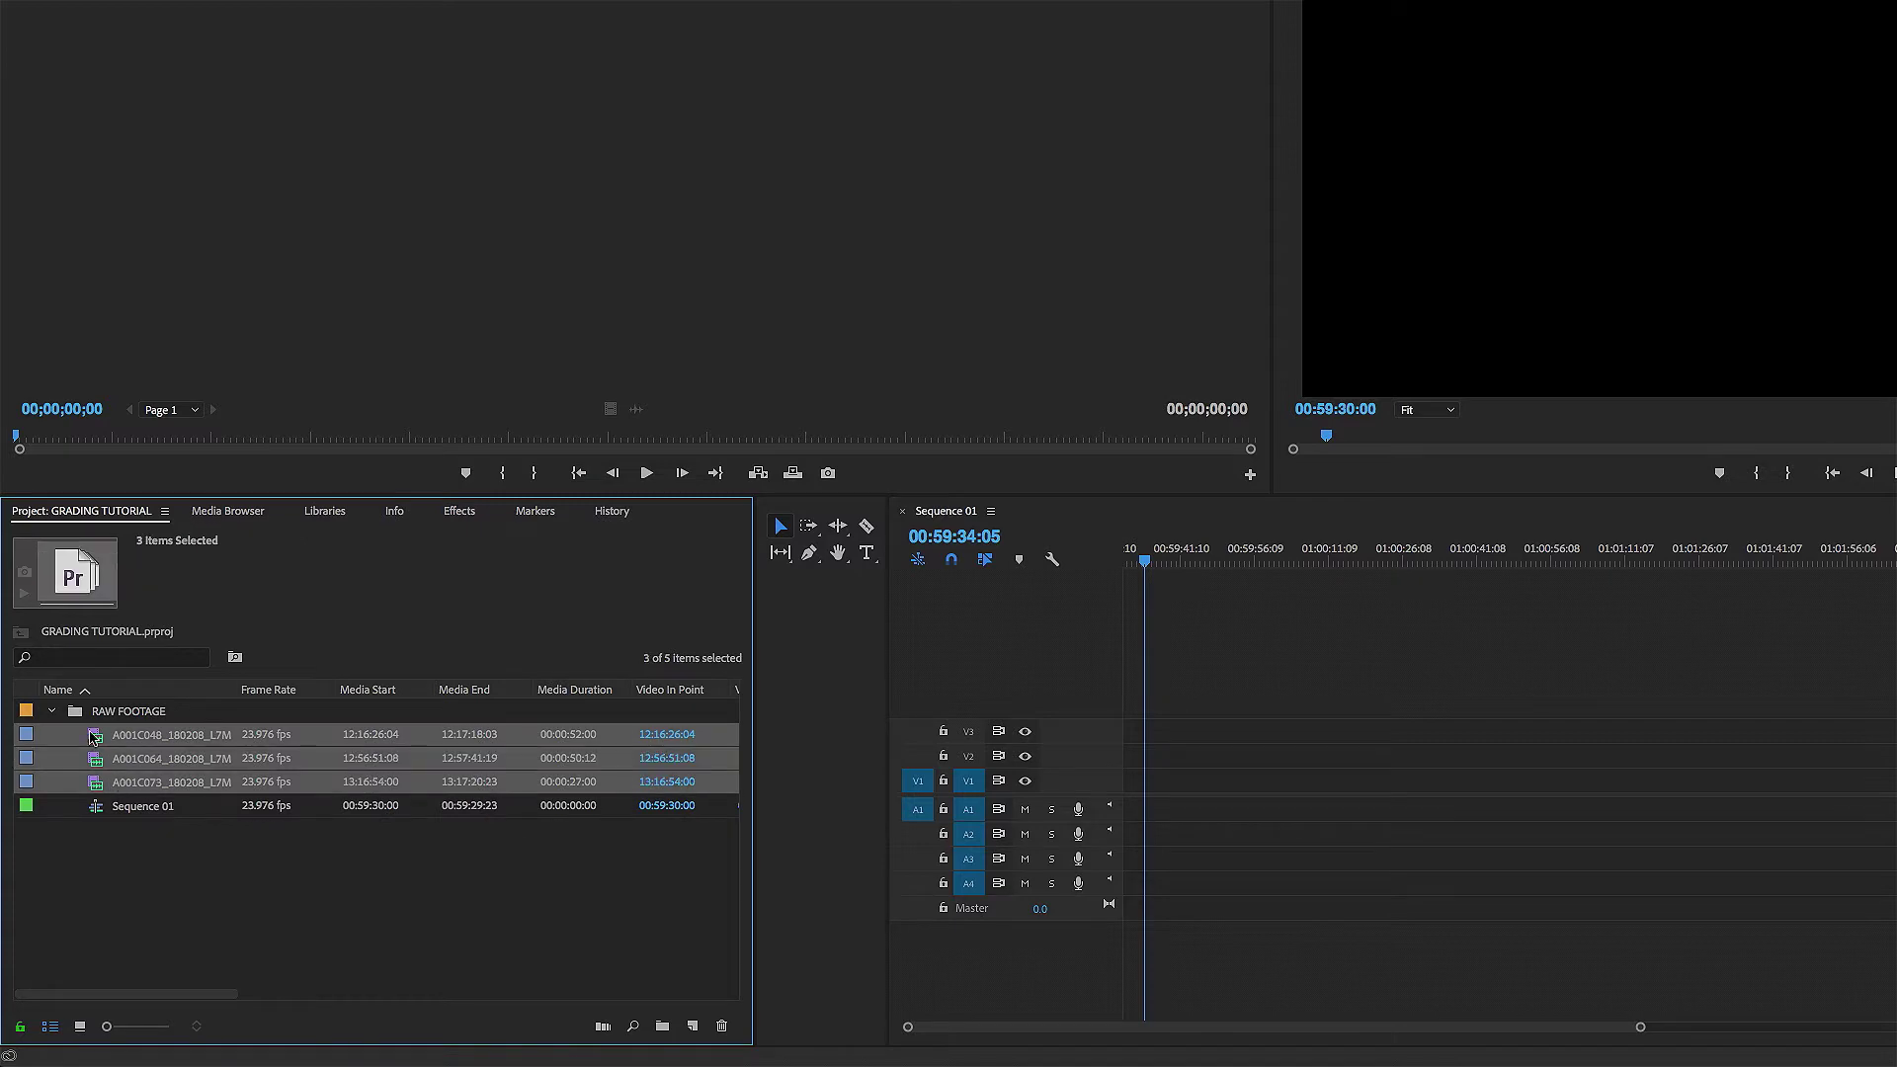
drag(94, 739, 1162, 796)
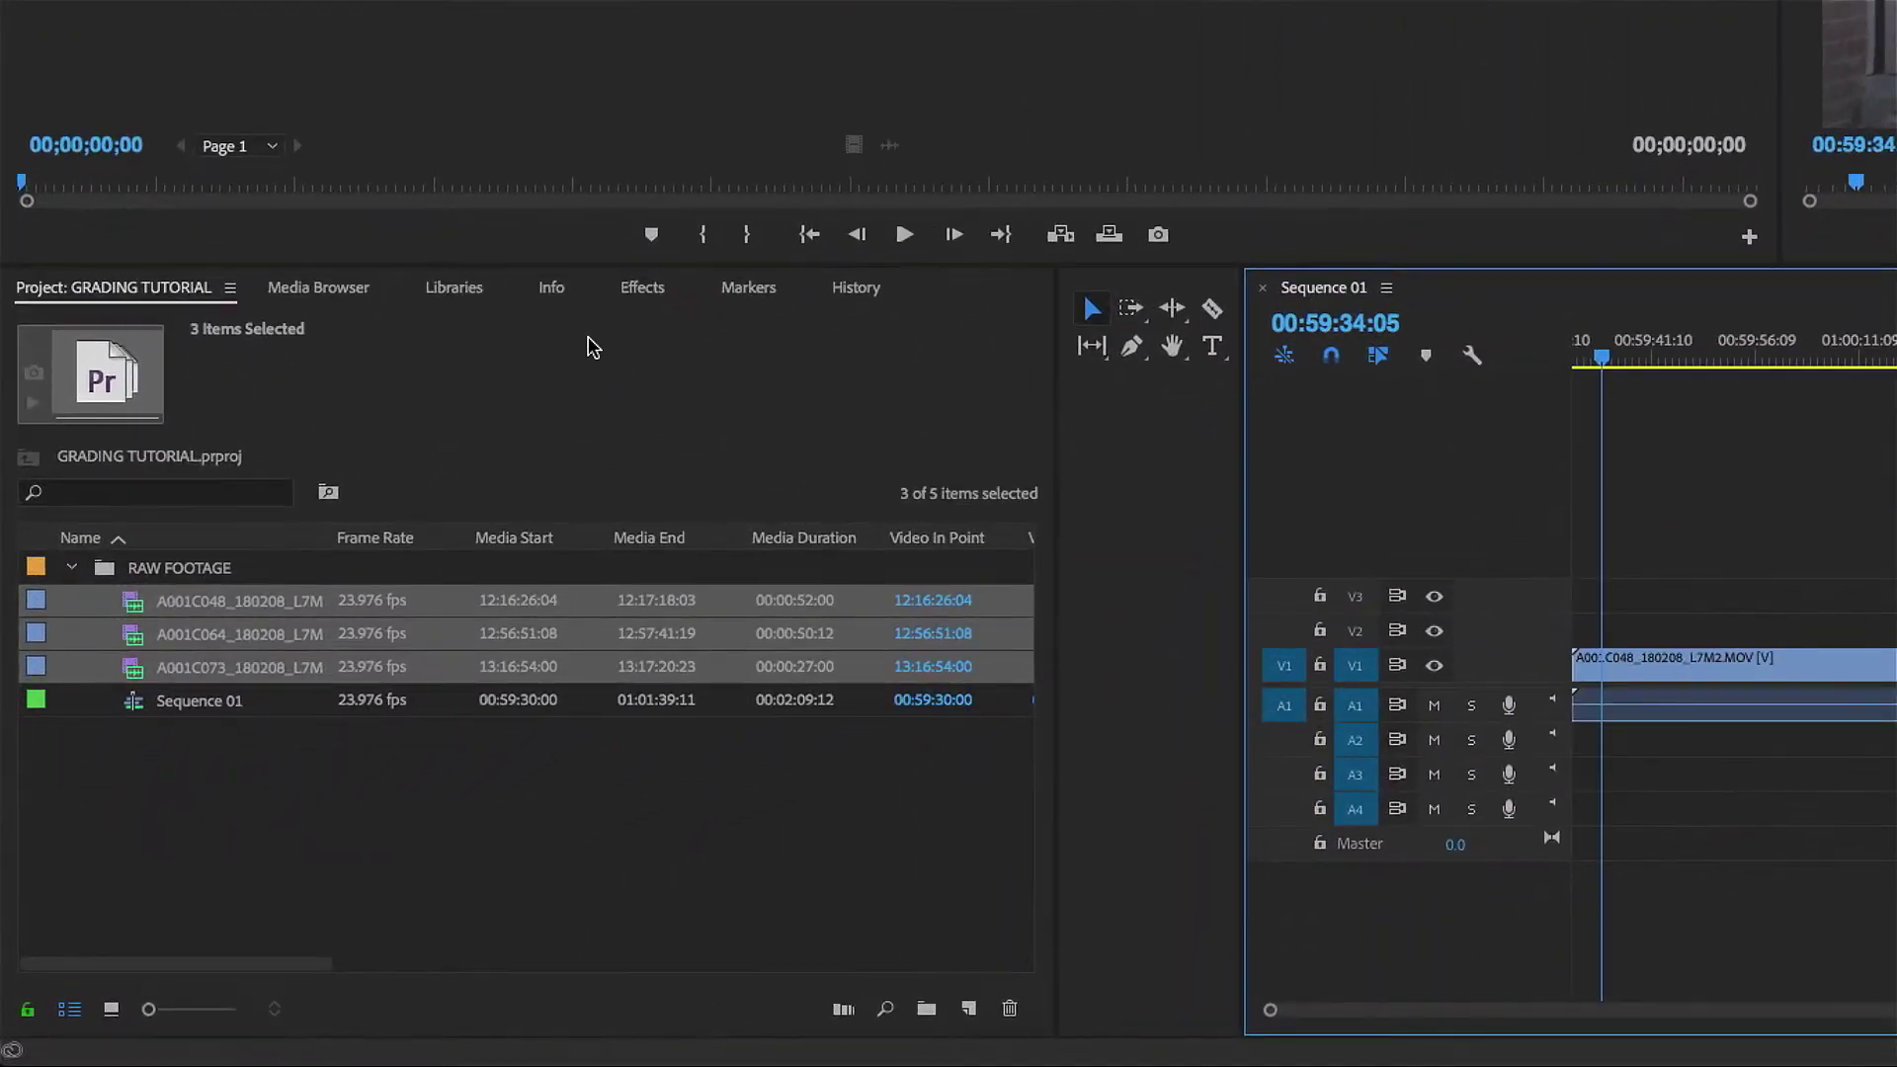
click(642, 286)
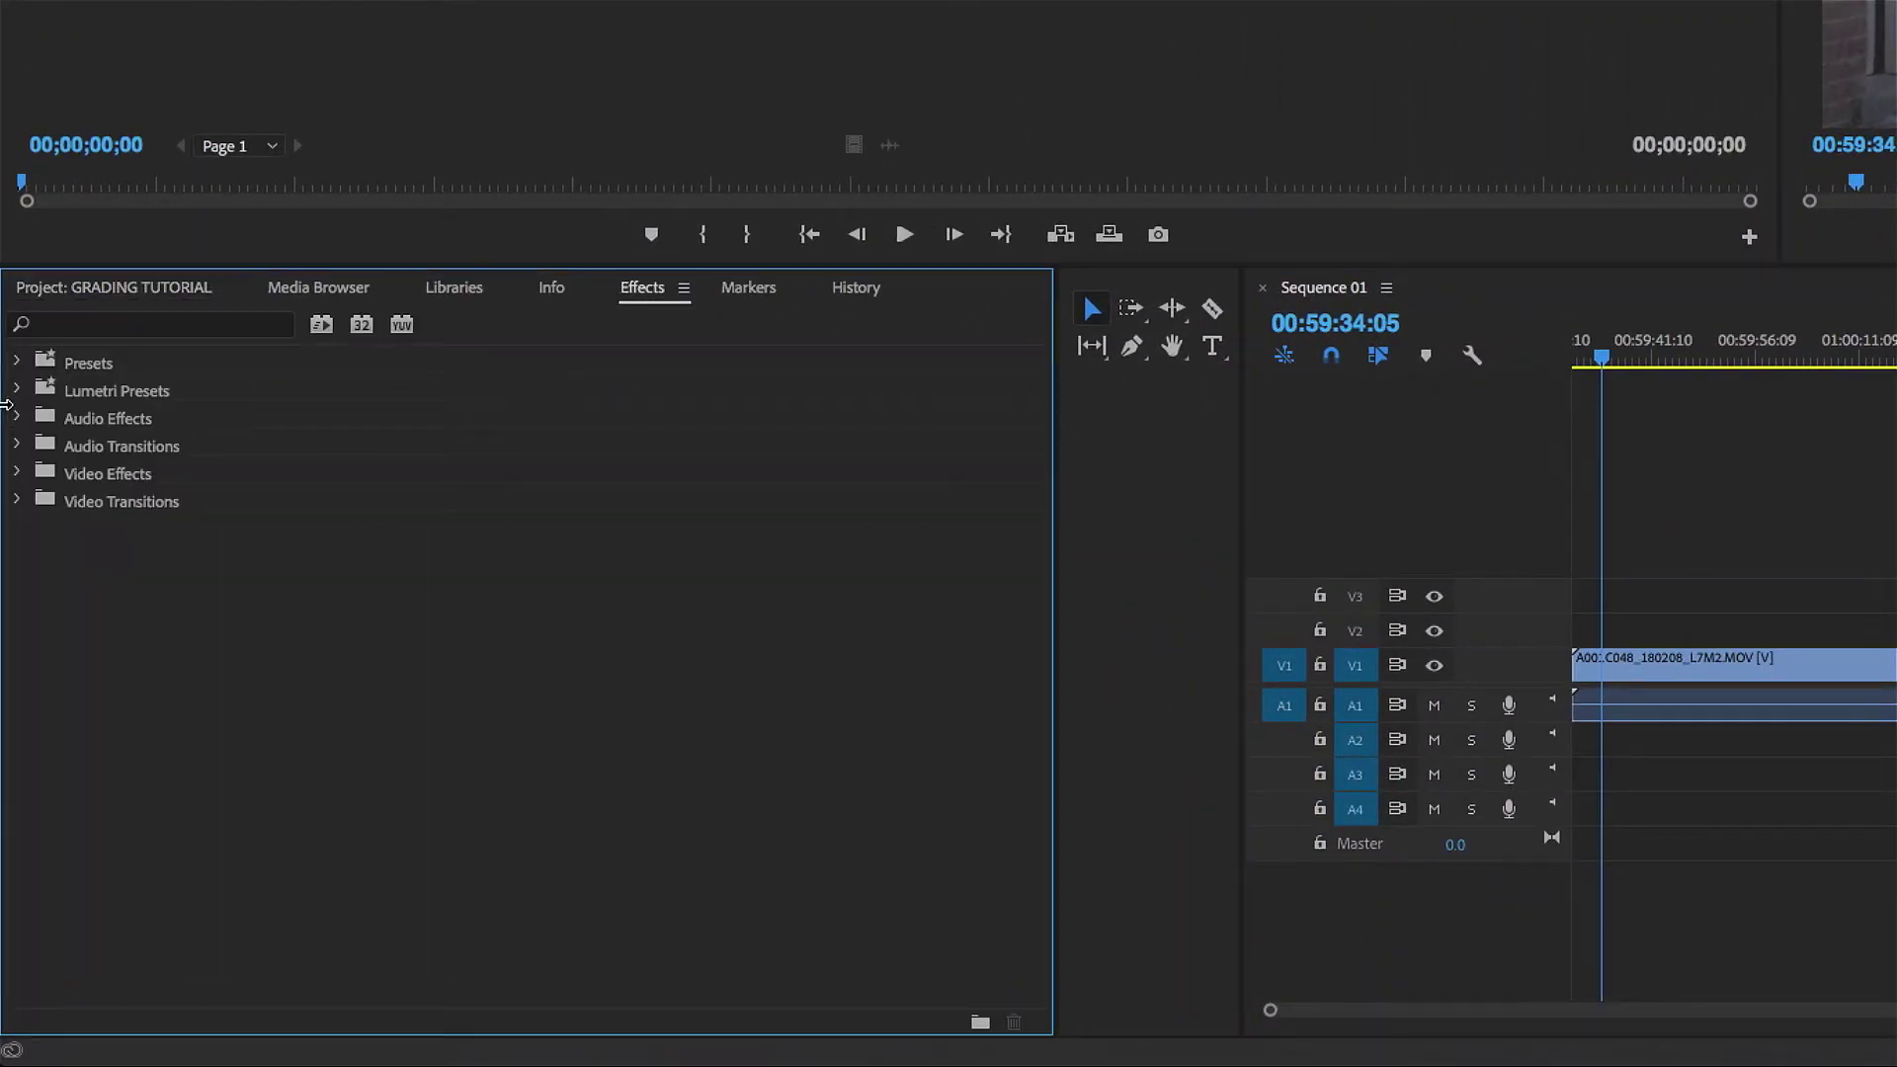
- Apply Lumetri Color from Video Effects > Color Correction to the first clip on V1
click(17, 475)
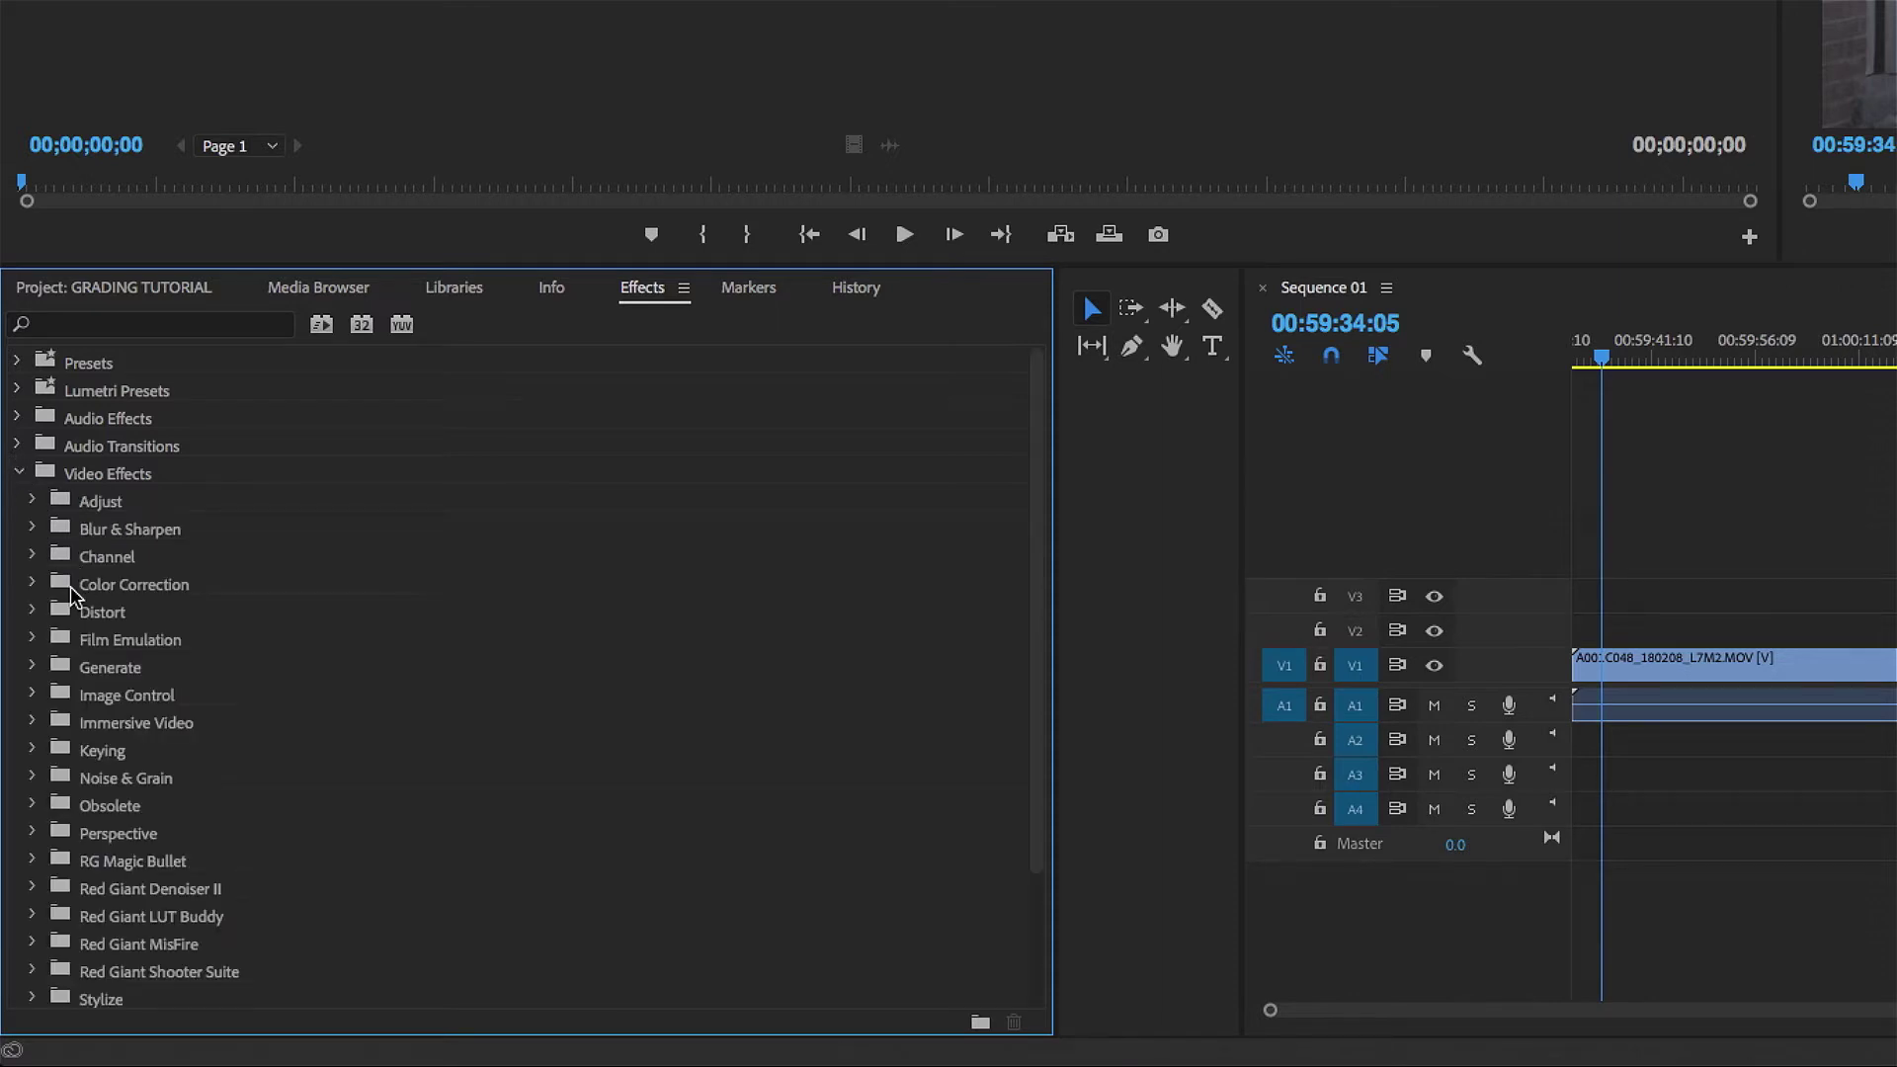
click(32, 586)
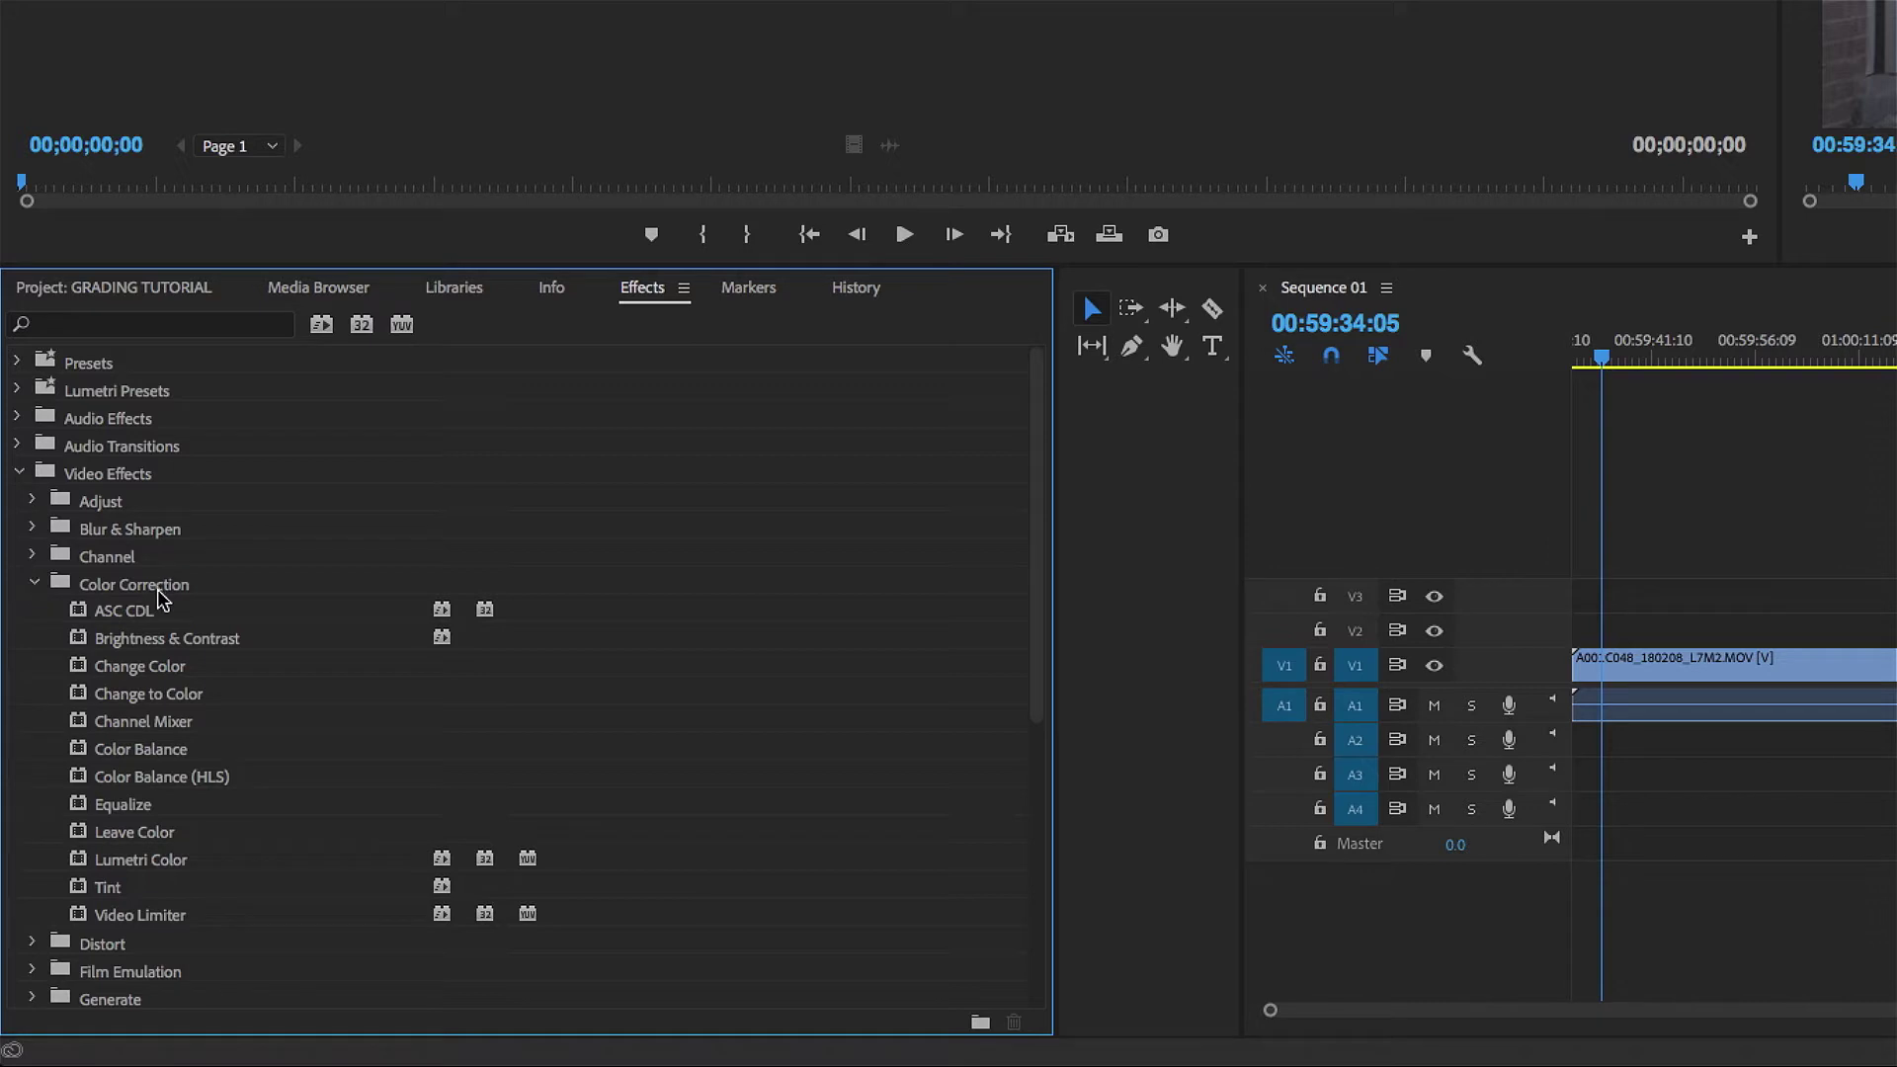
click(161, 859)
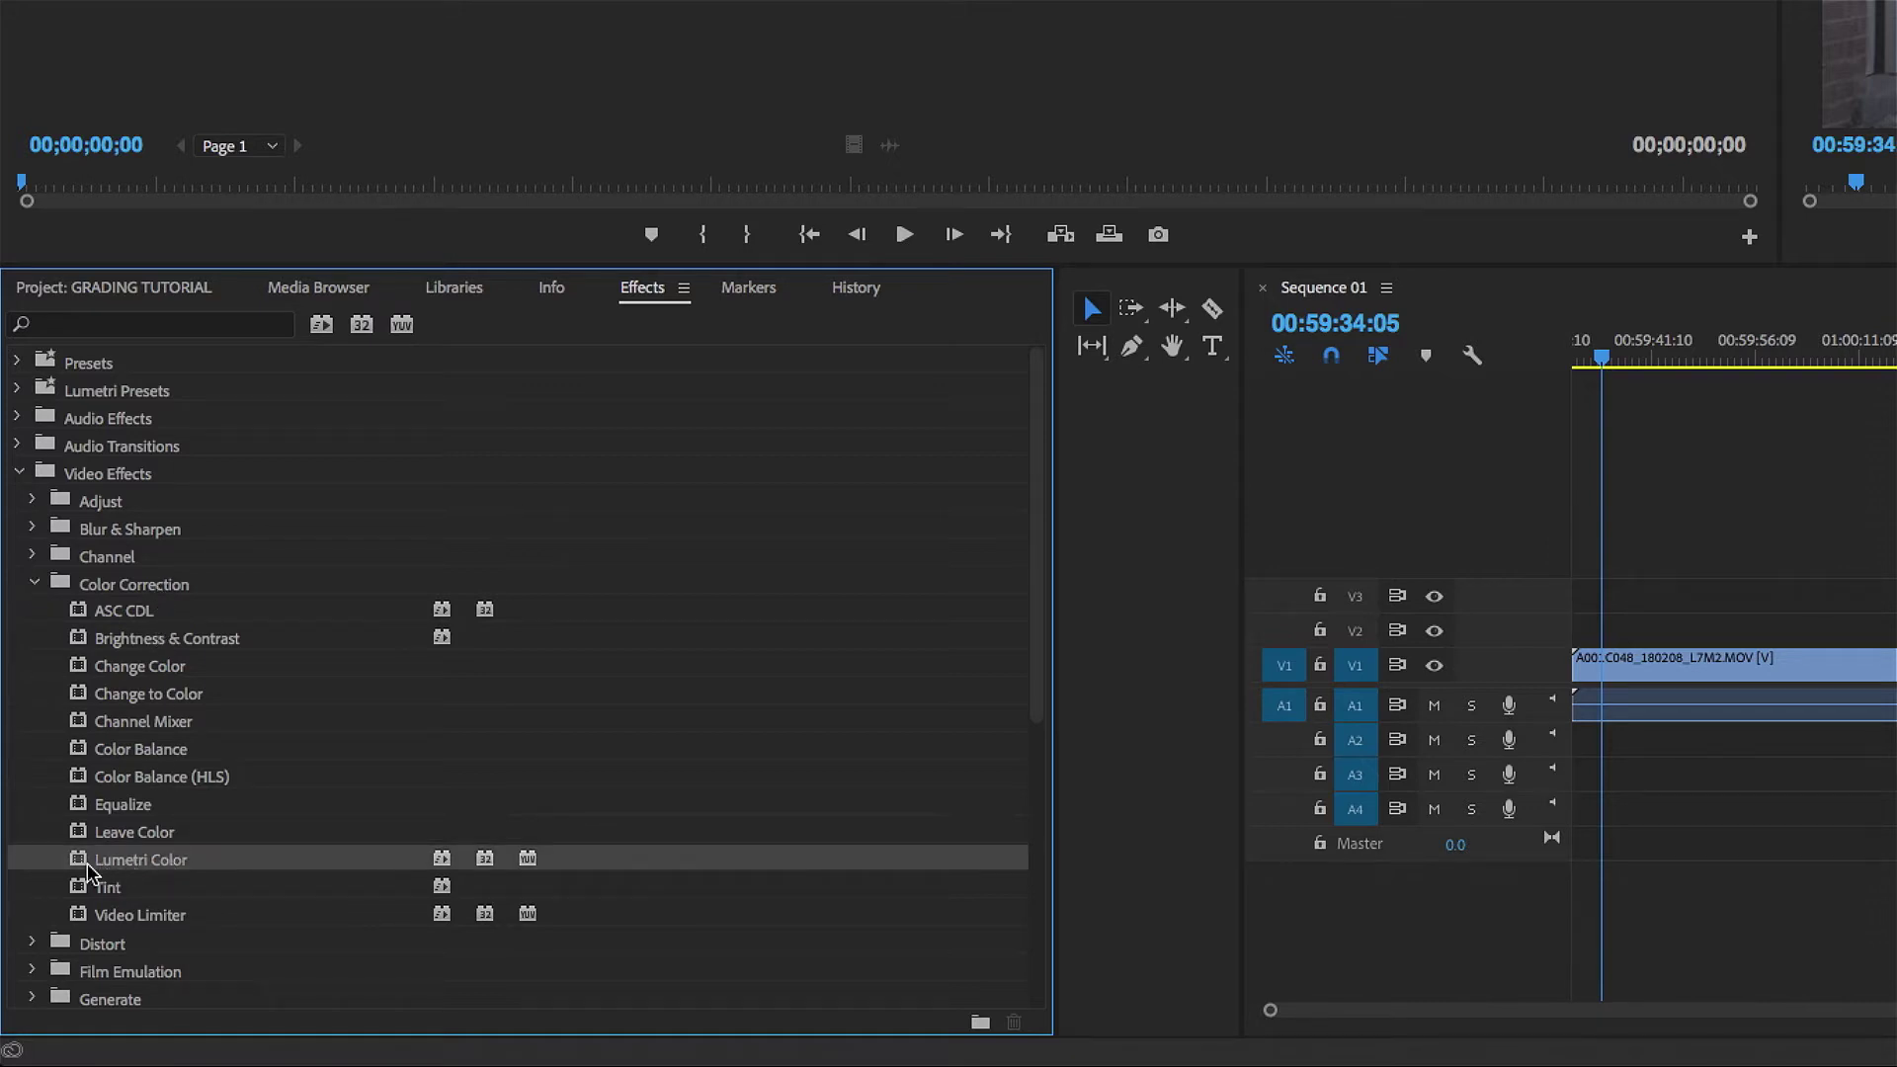
drag(79, 868, 1677, 682)
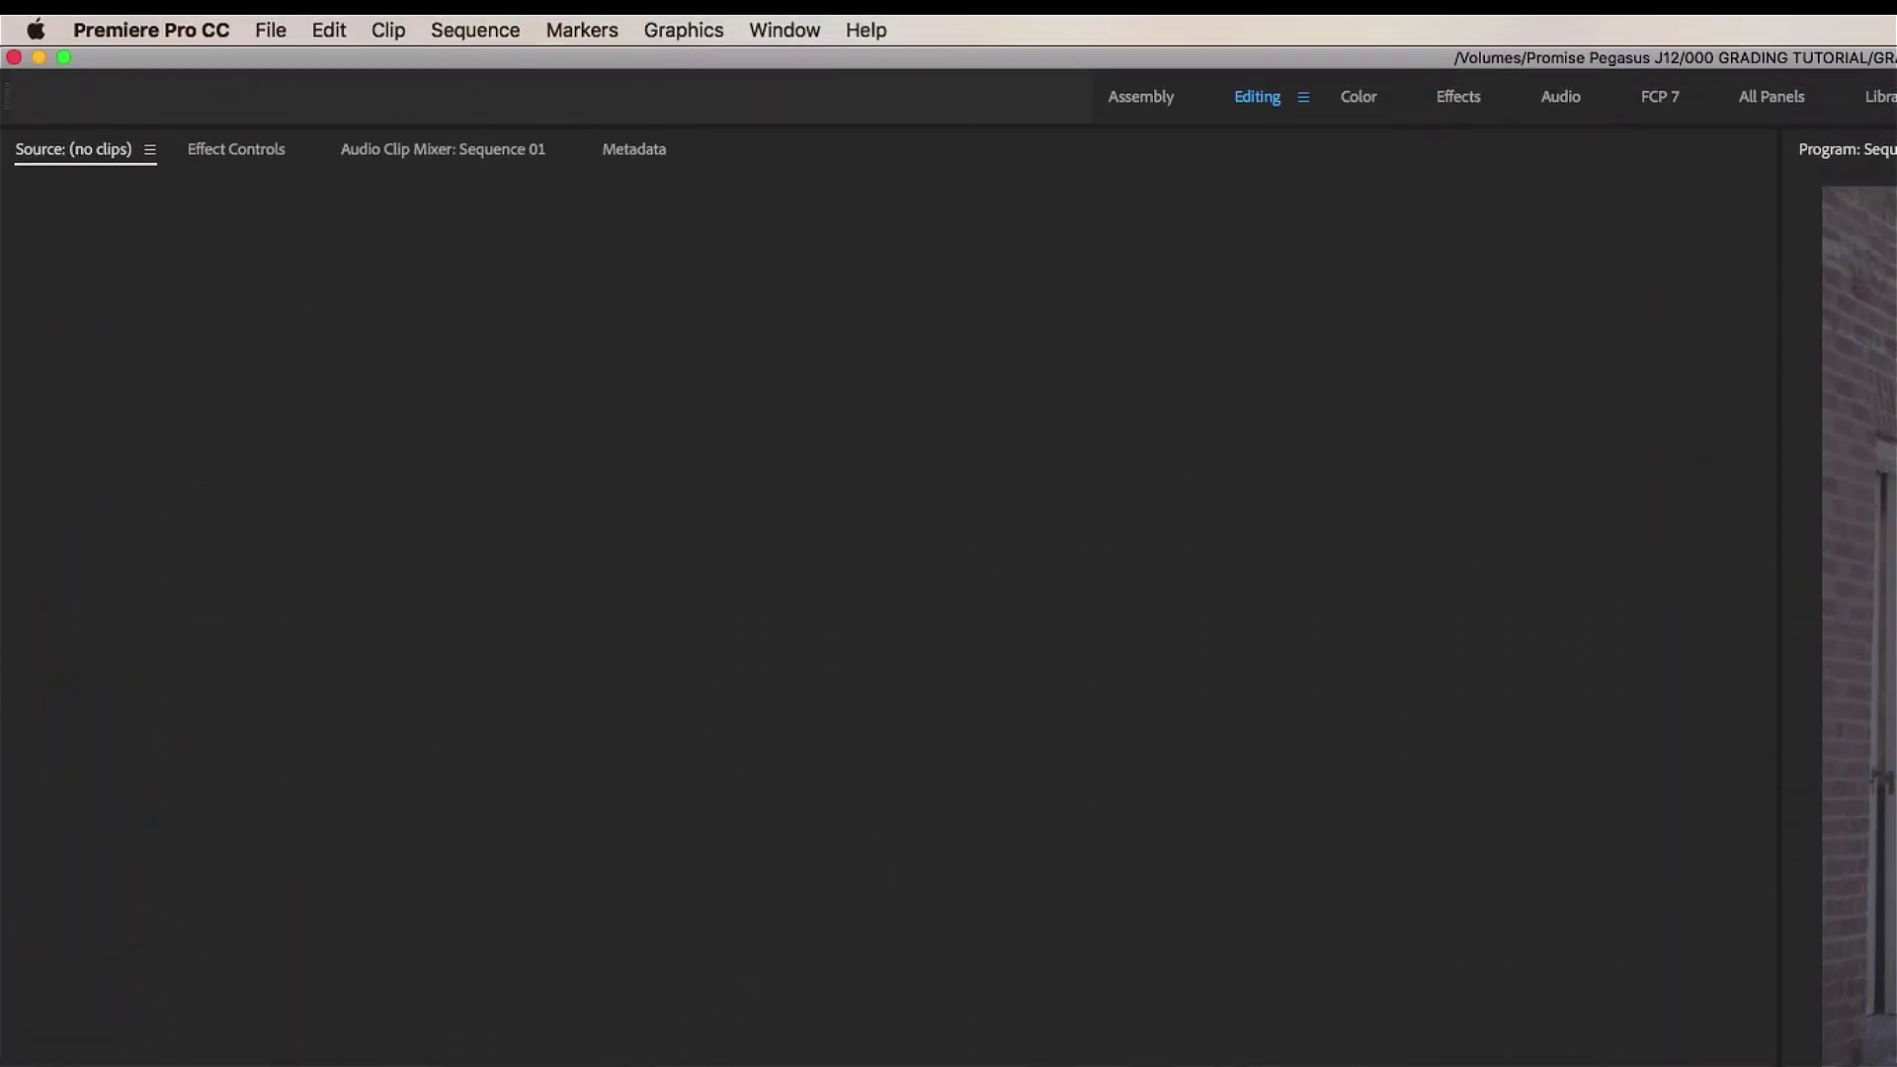
click(770, 30)
- Switch to the Color workspace and bring up the luma waveform scope
mouse_move(773, 65)
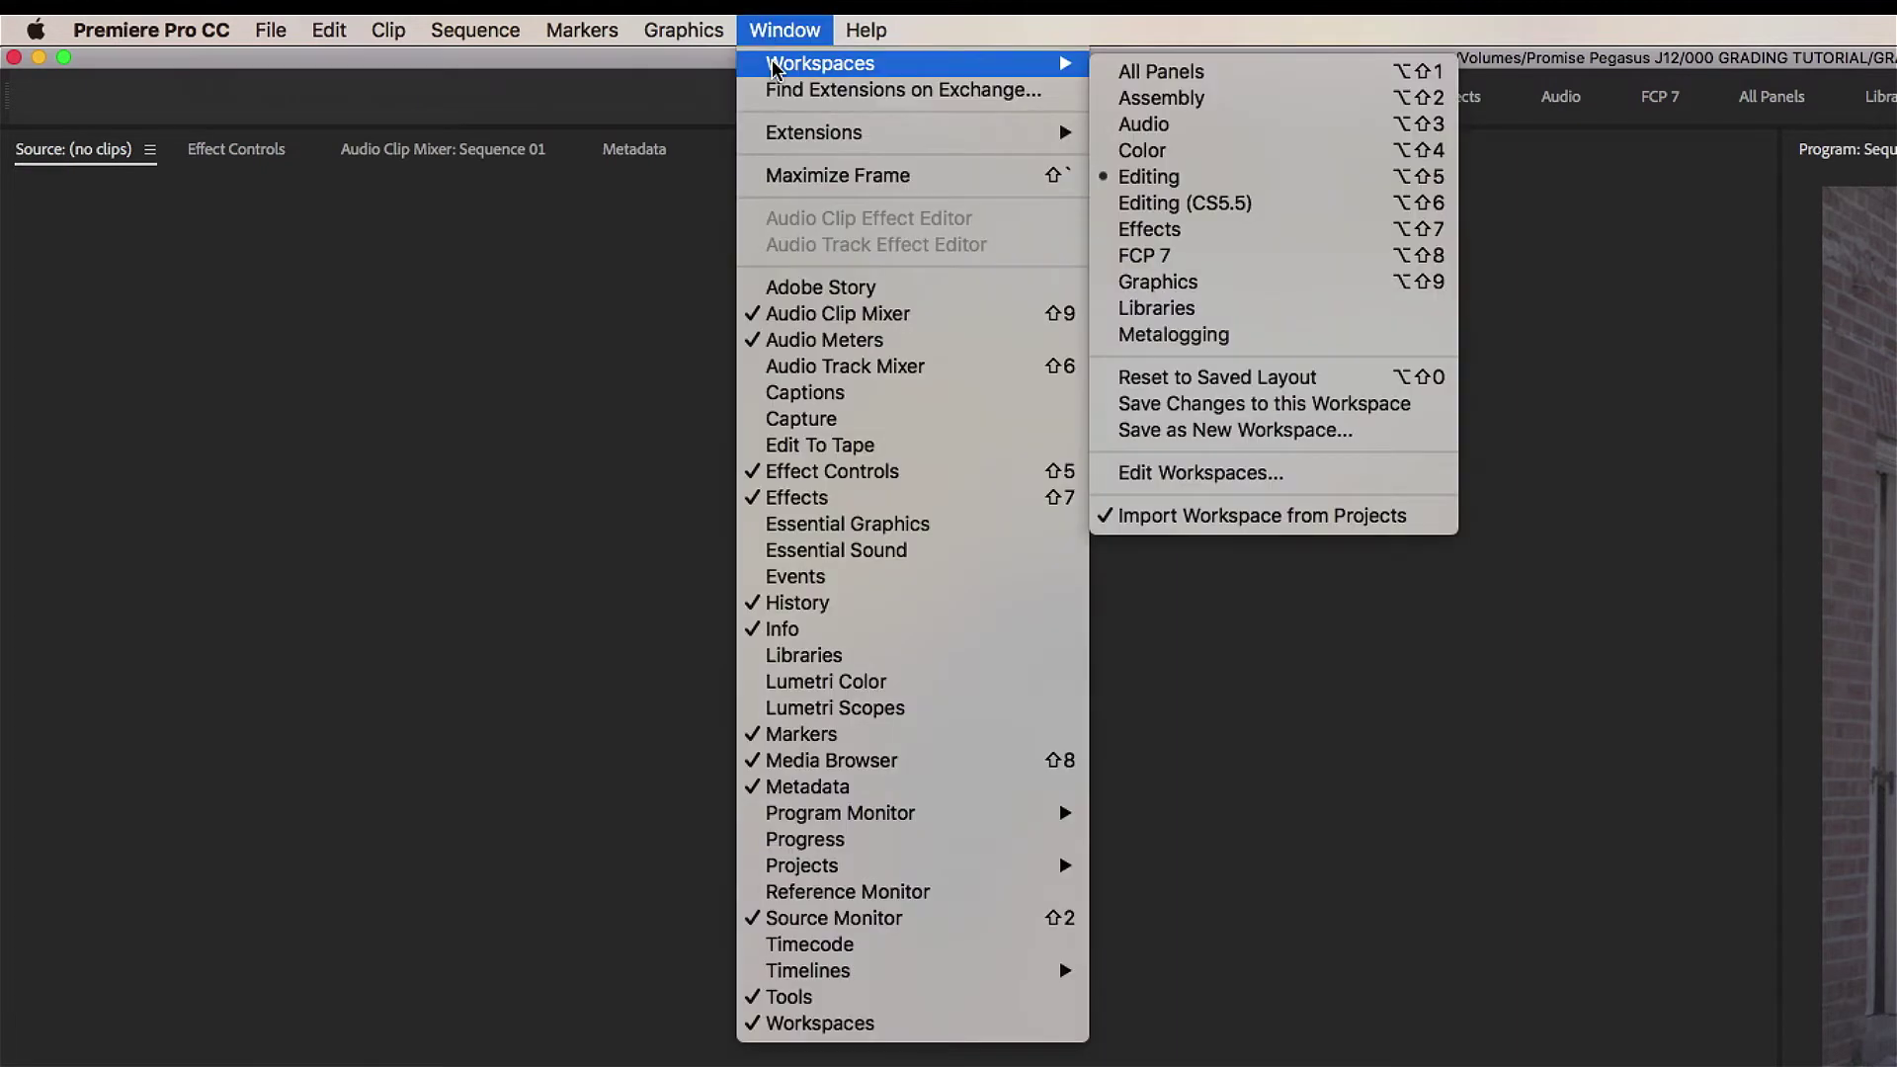
click(1192, 150)
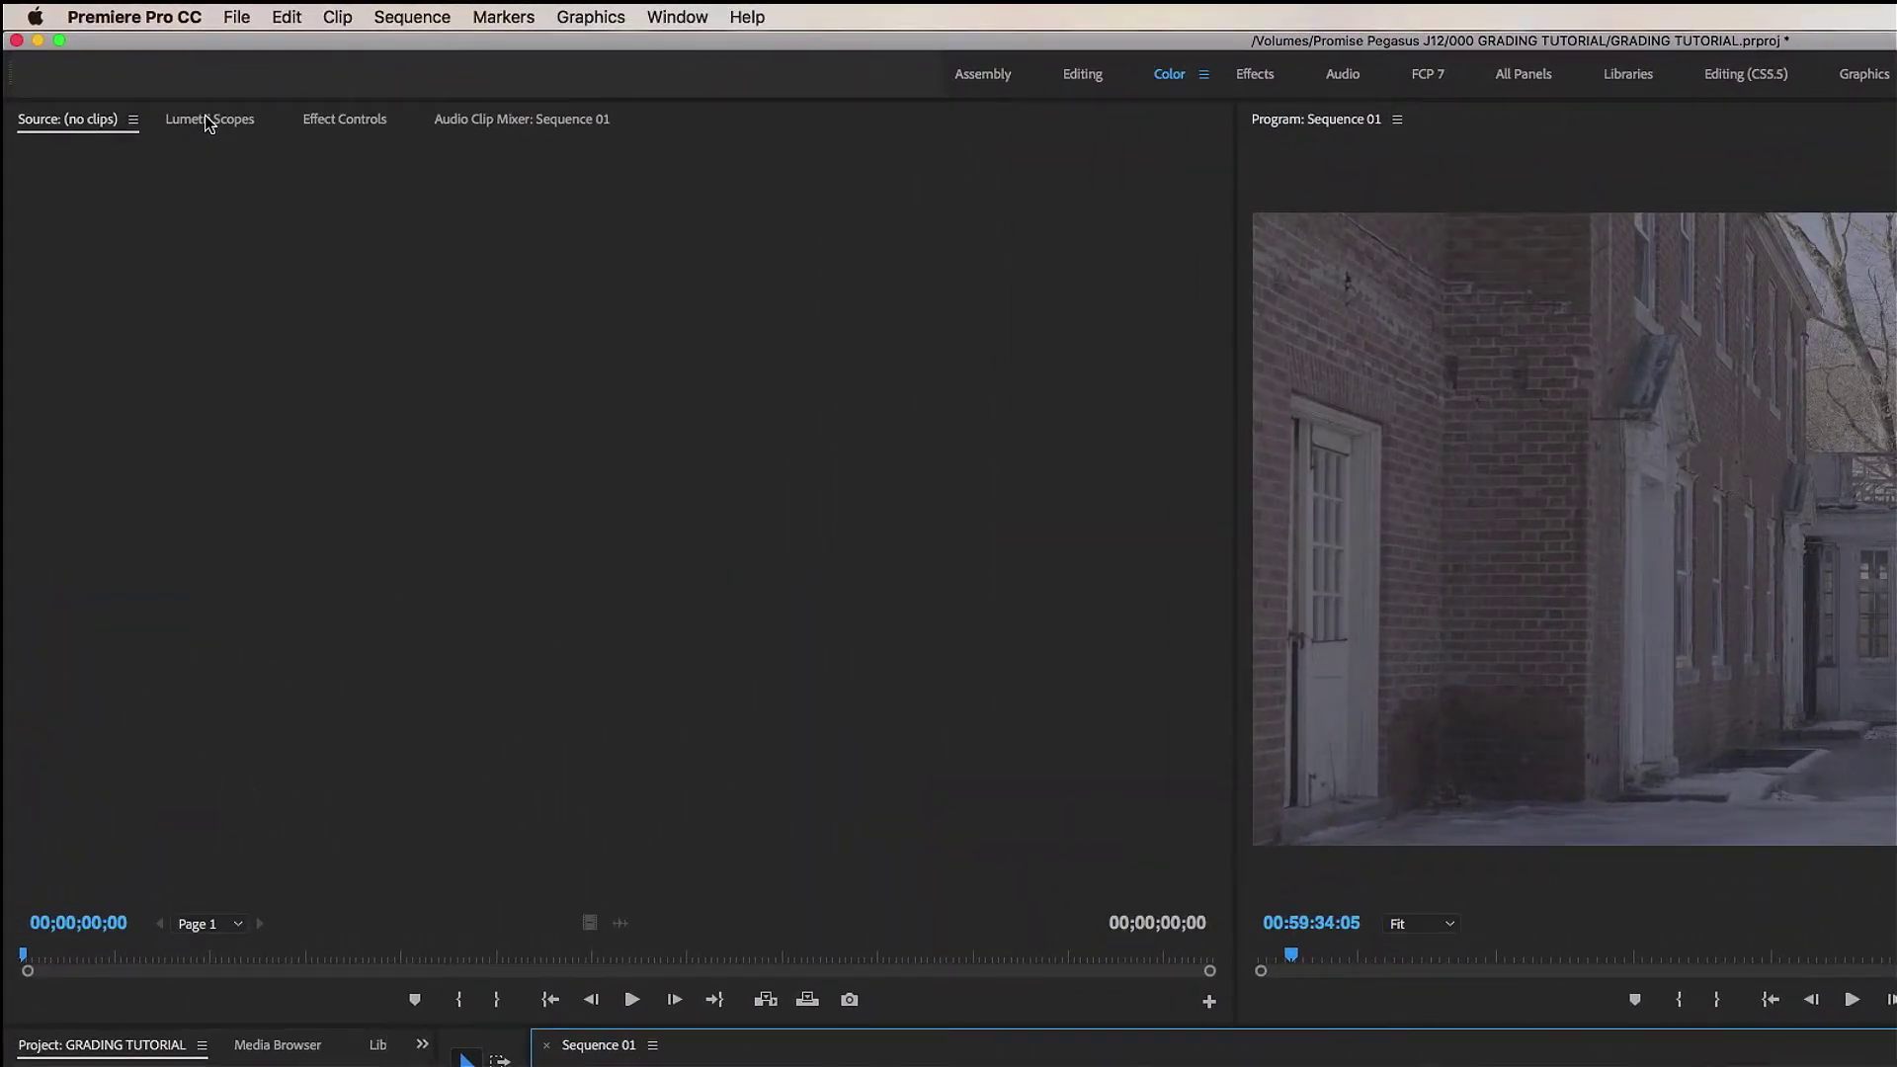
click(209, 123)
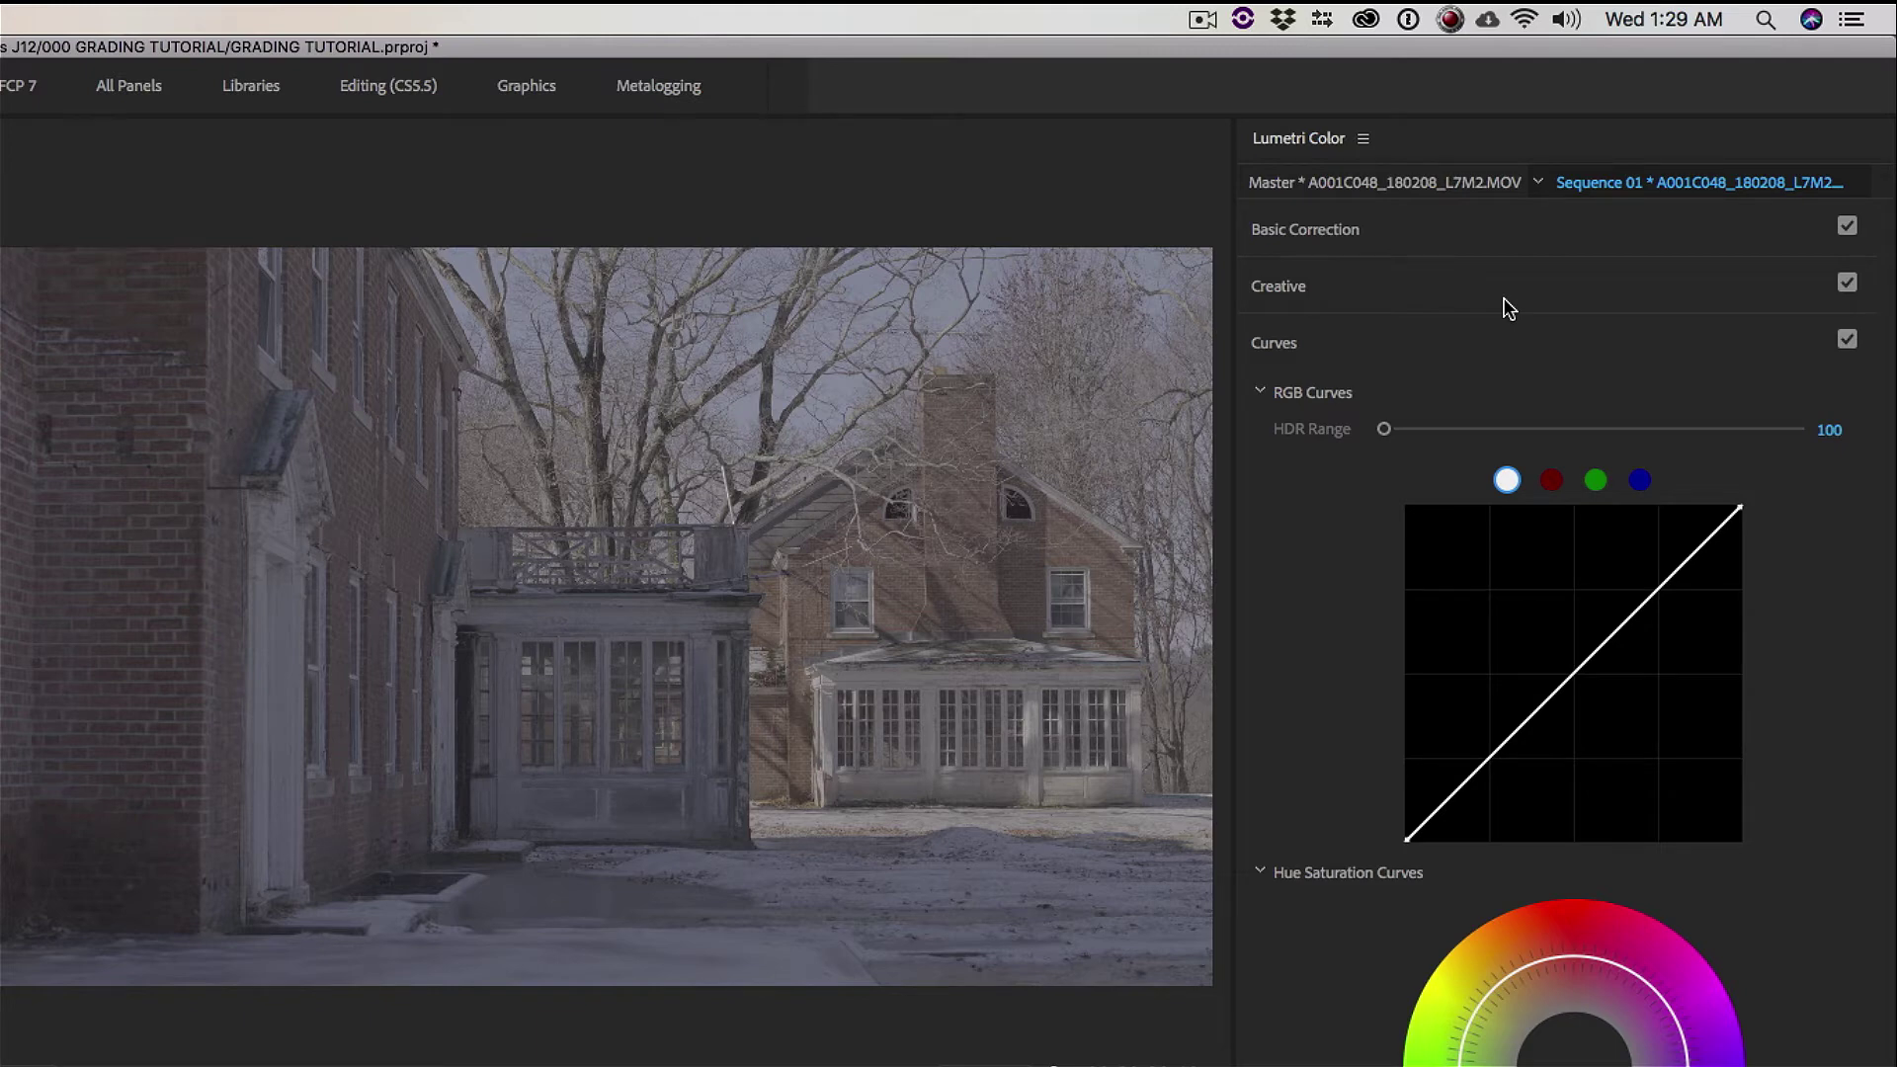
- Load VLog_to_V709_forV35_ver100.cube as the first clip's Basic Correction Input LUT
click(1306, 228)
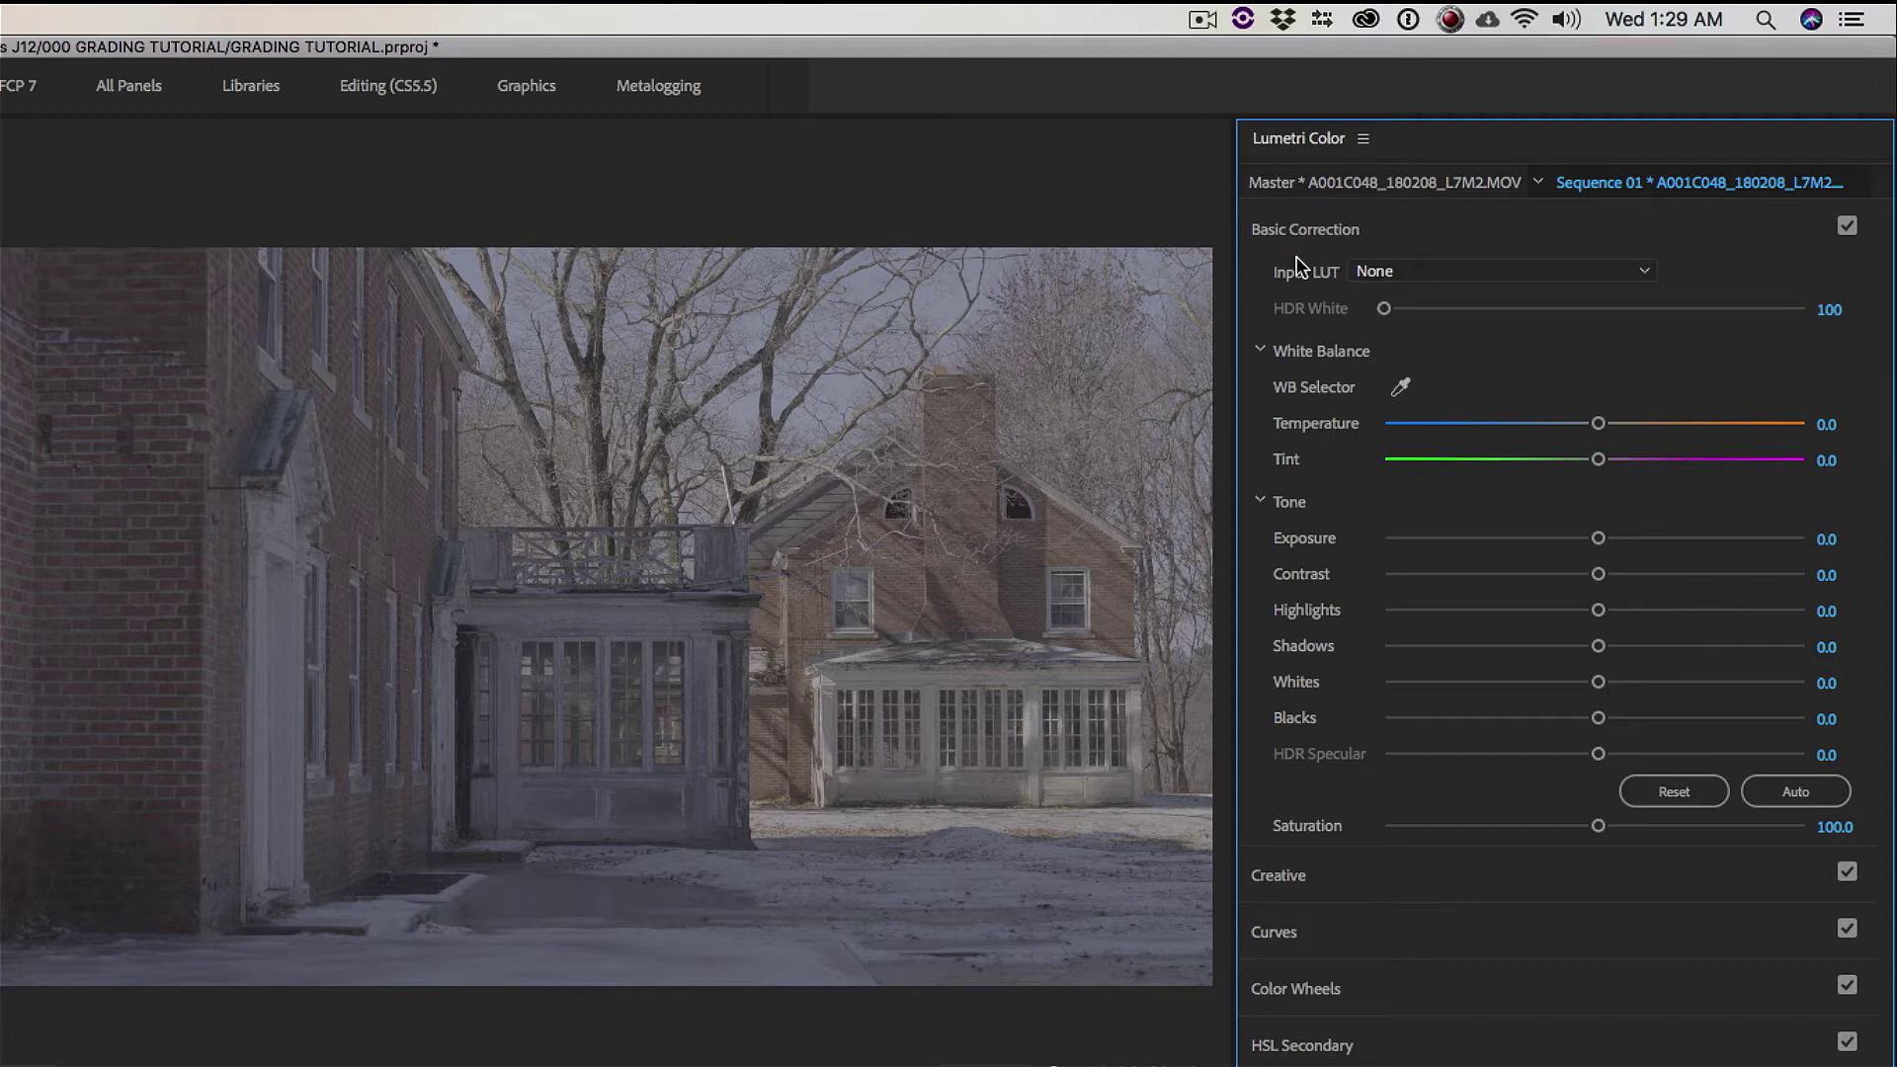
click(1434, 273)
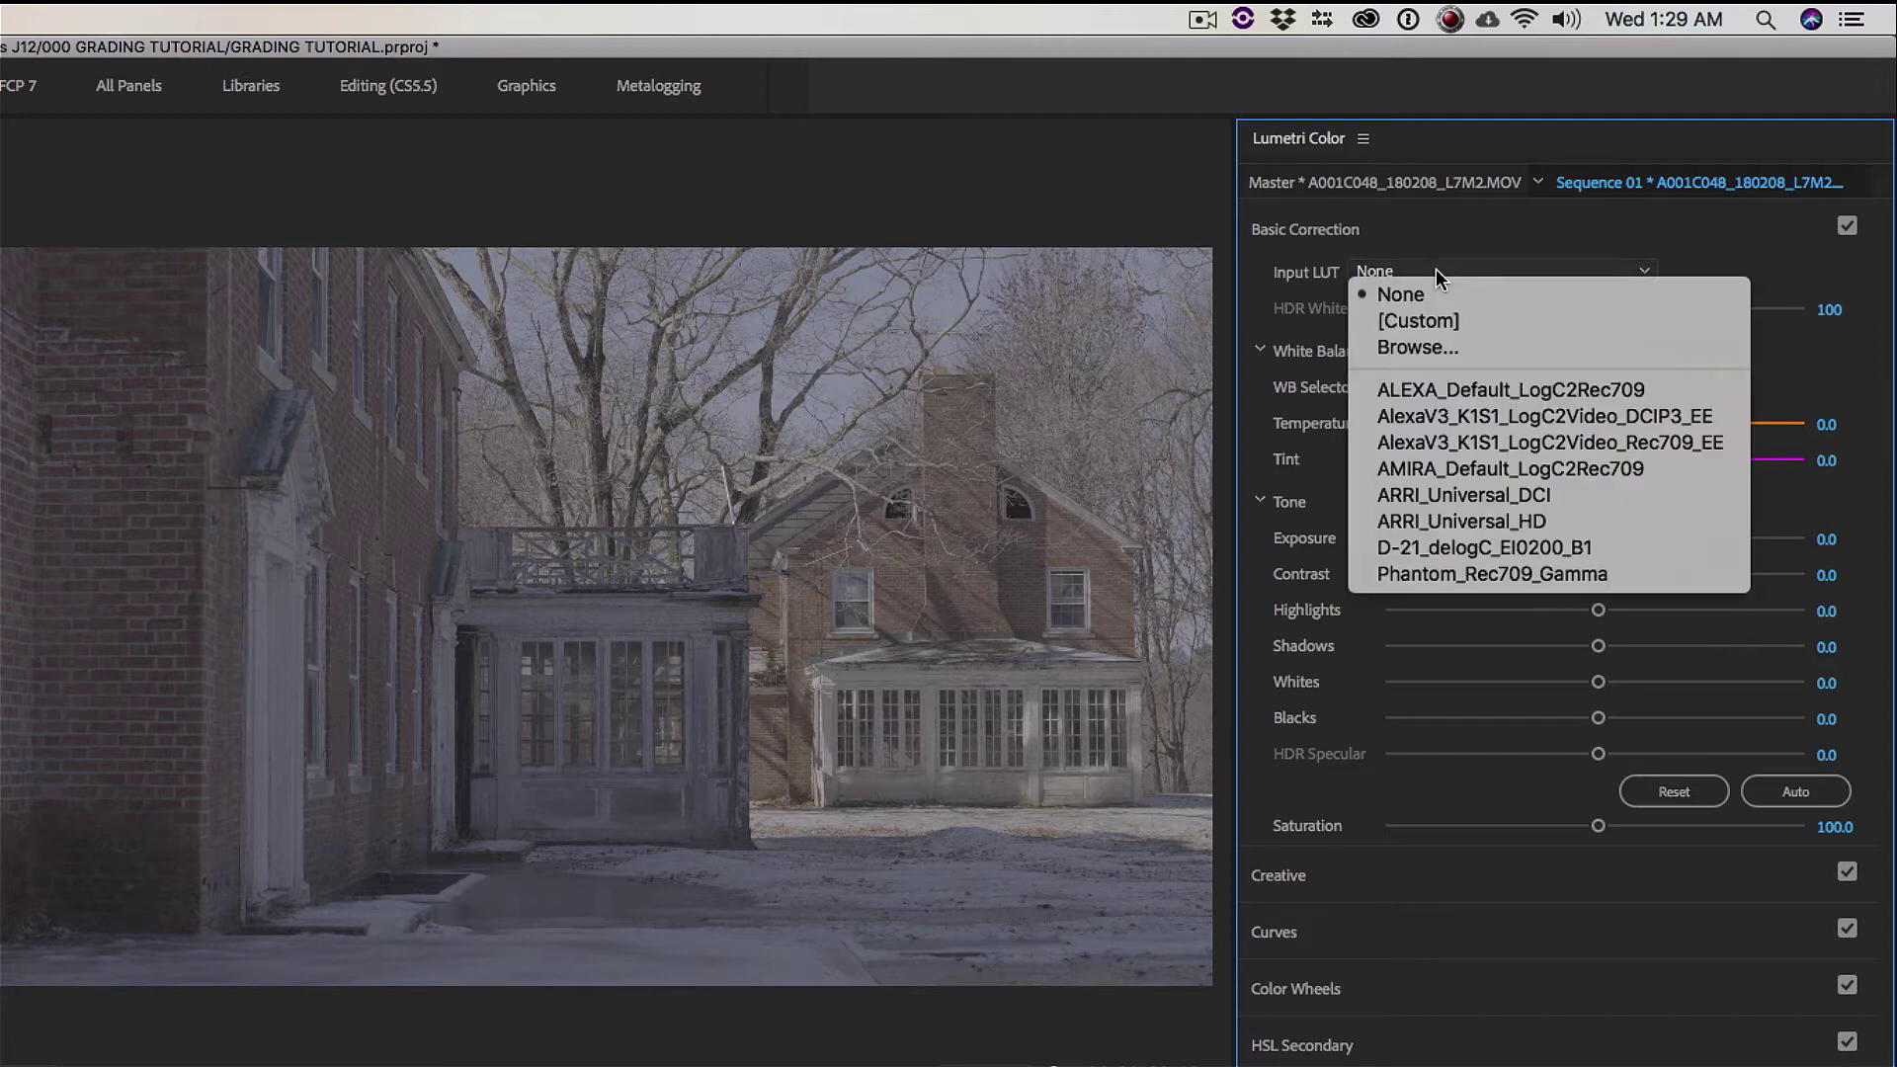
click(1443, 336)
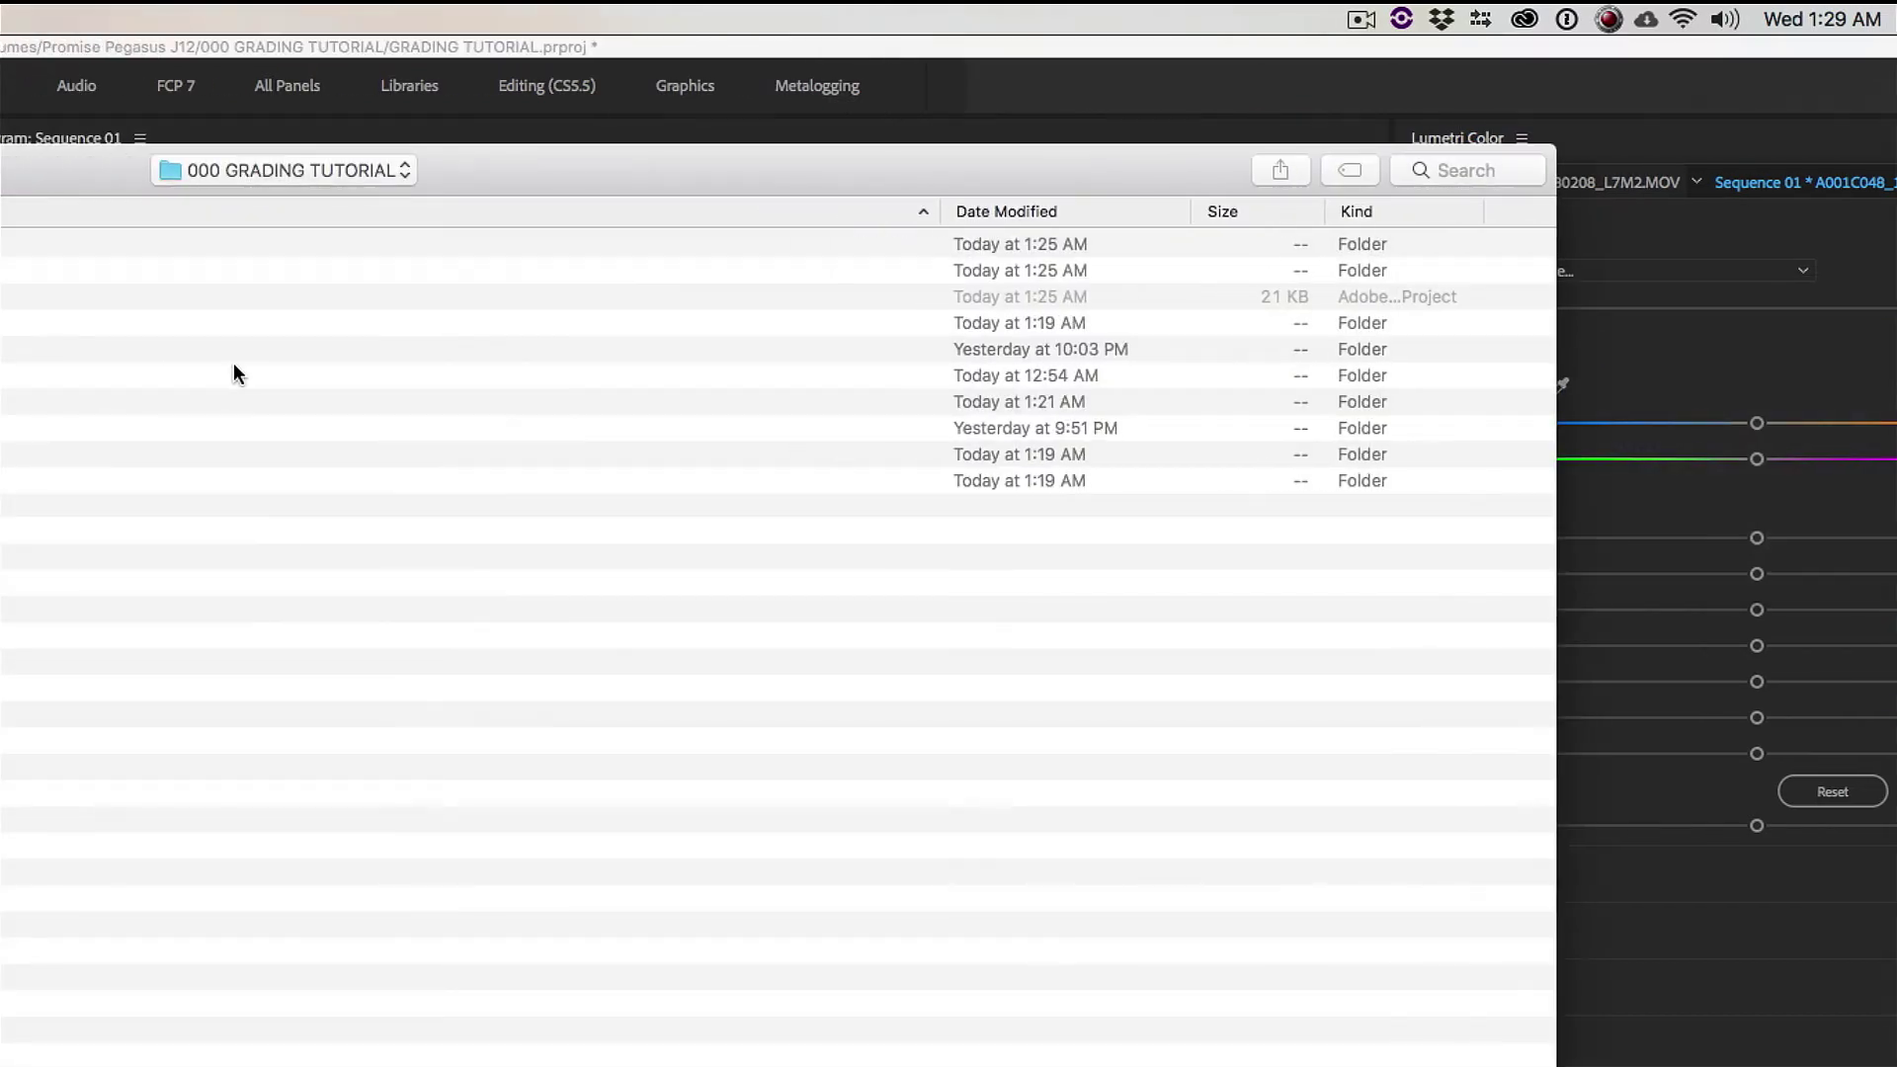
click(668, 349)
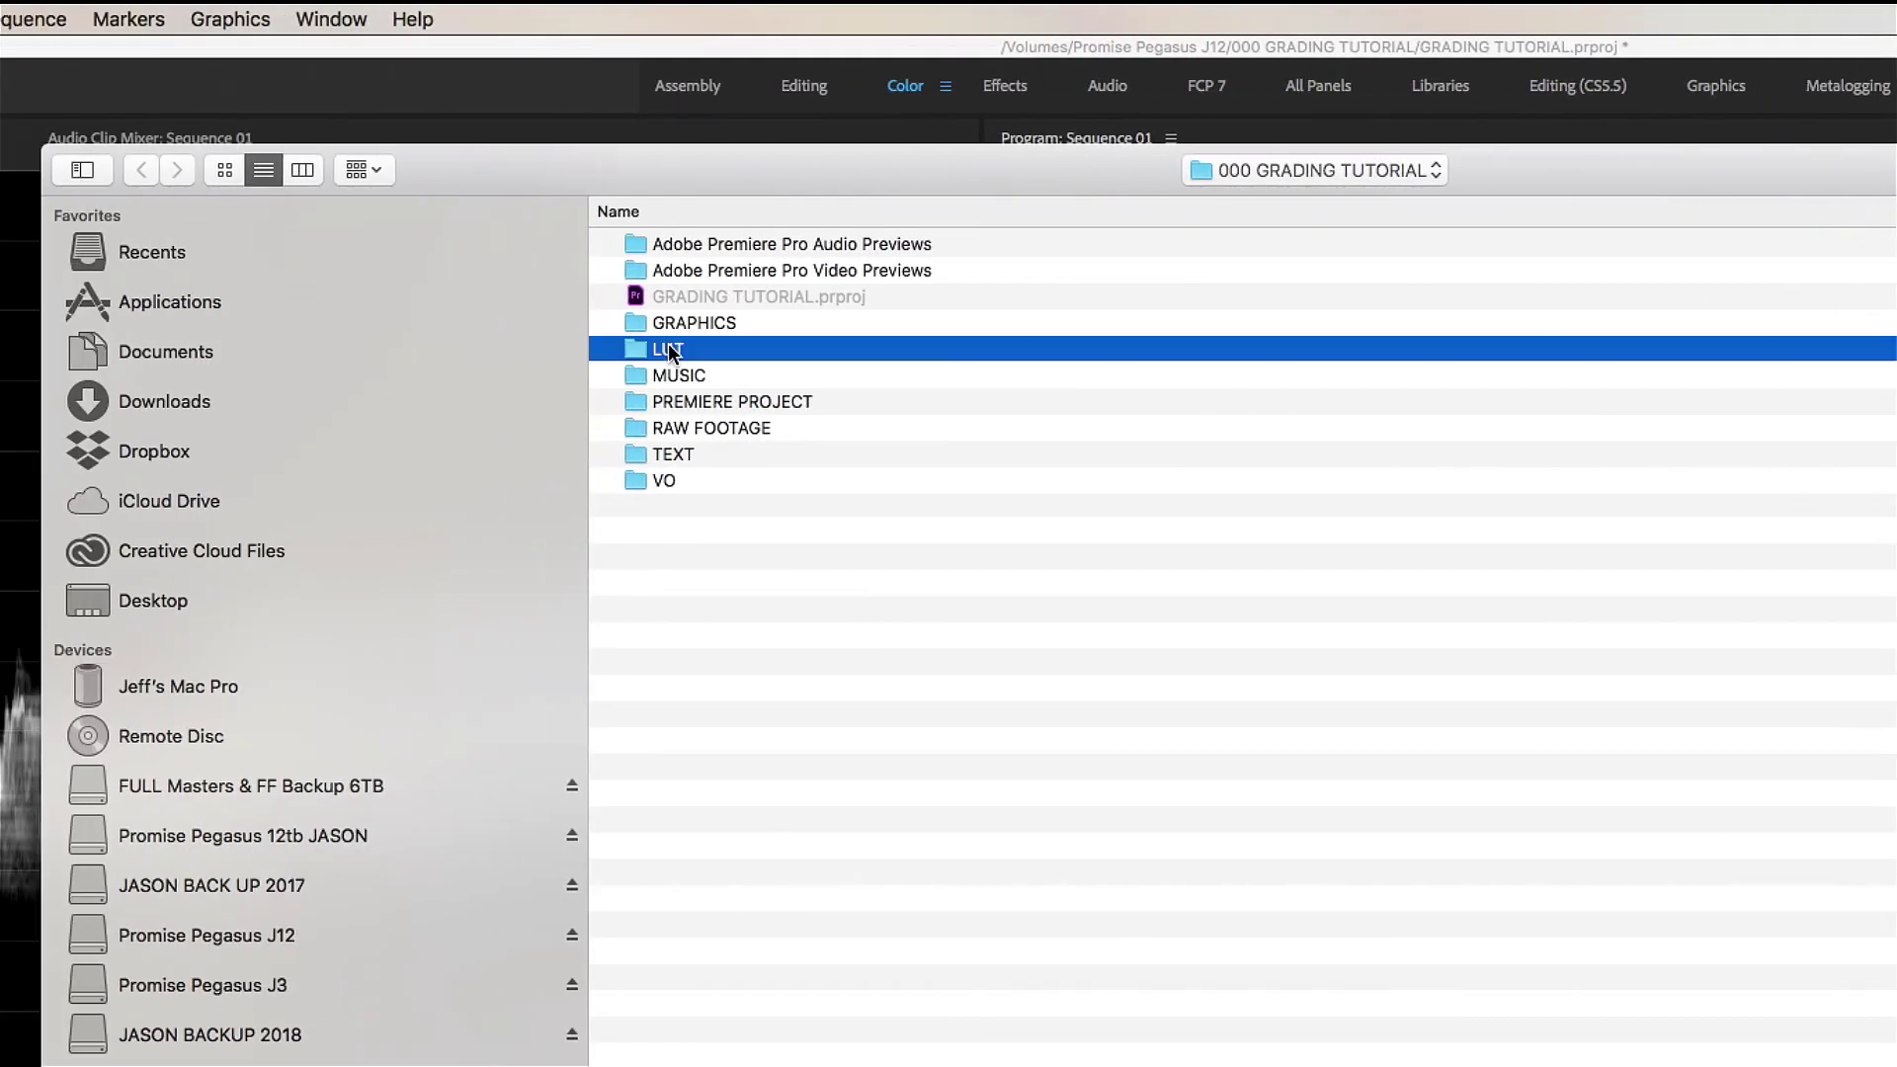
double_click(668, 349)
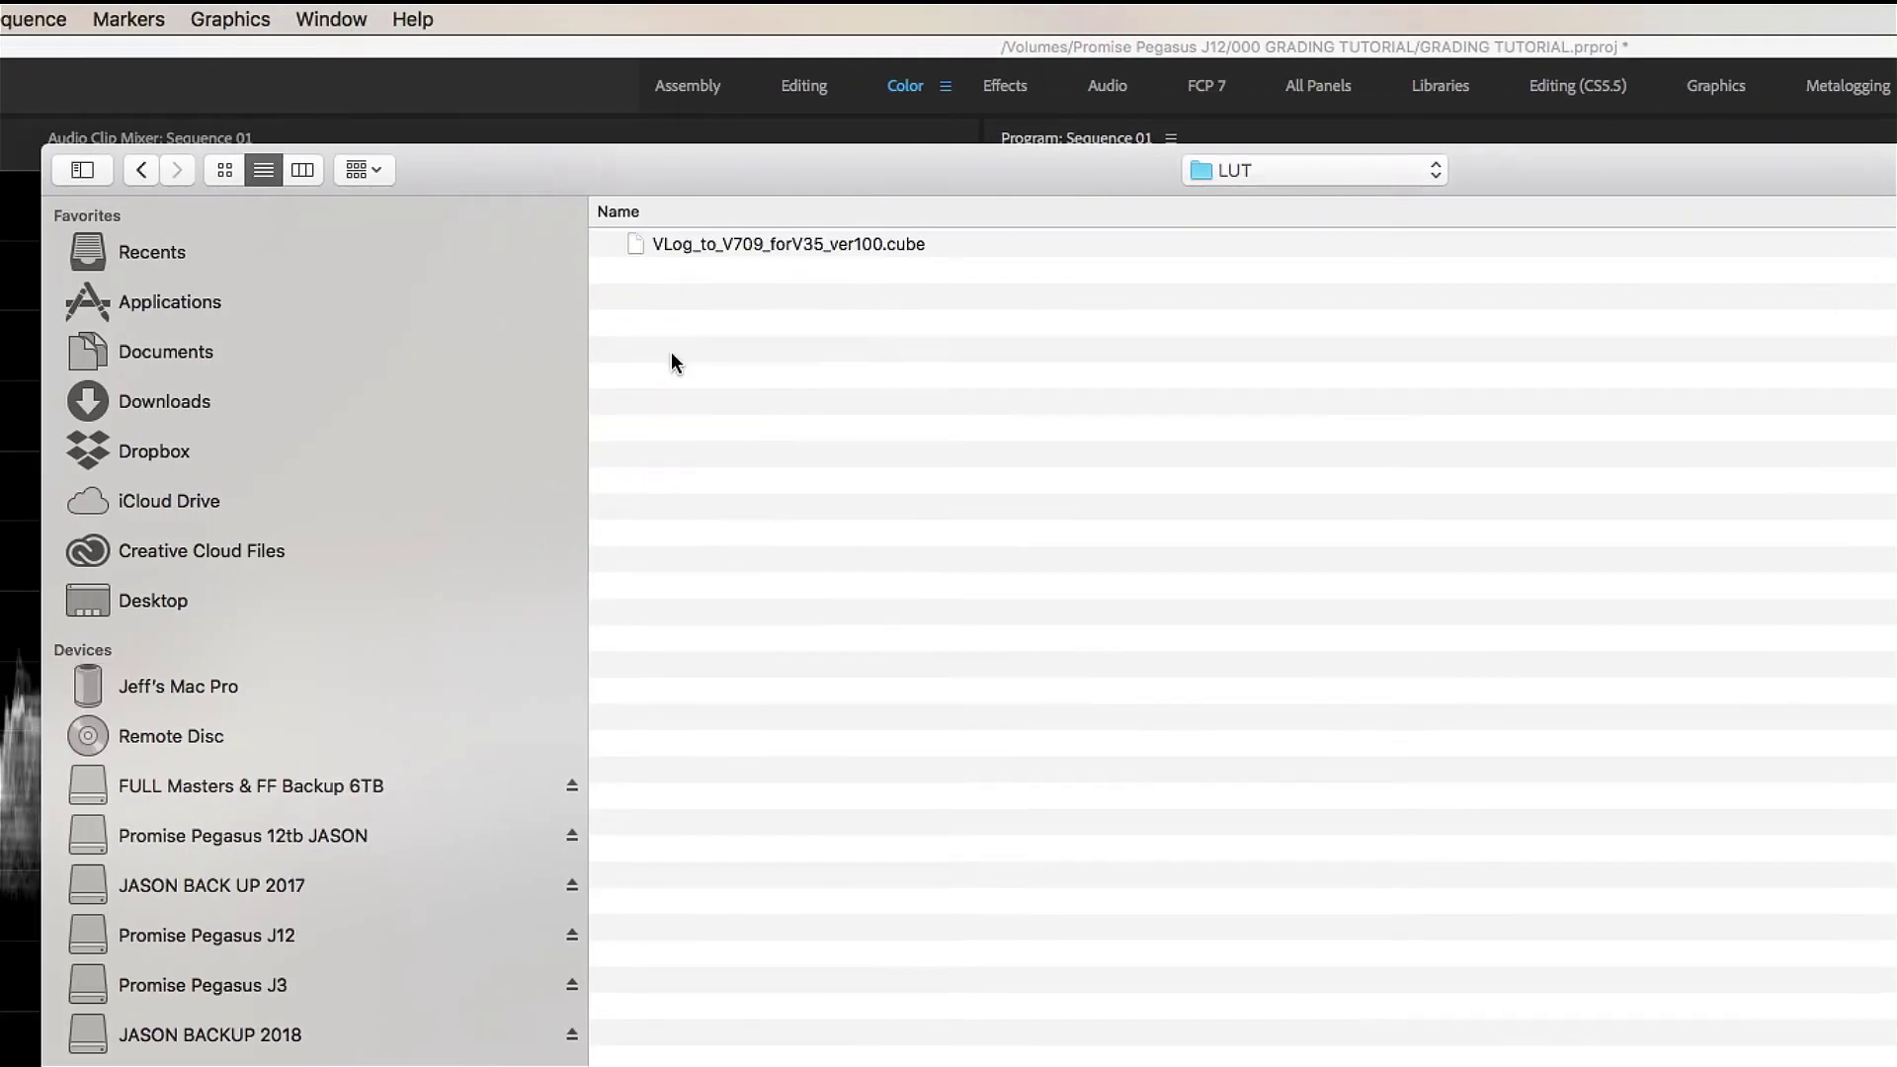
click(809, 242)
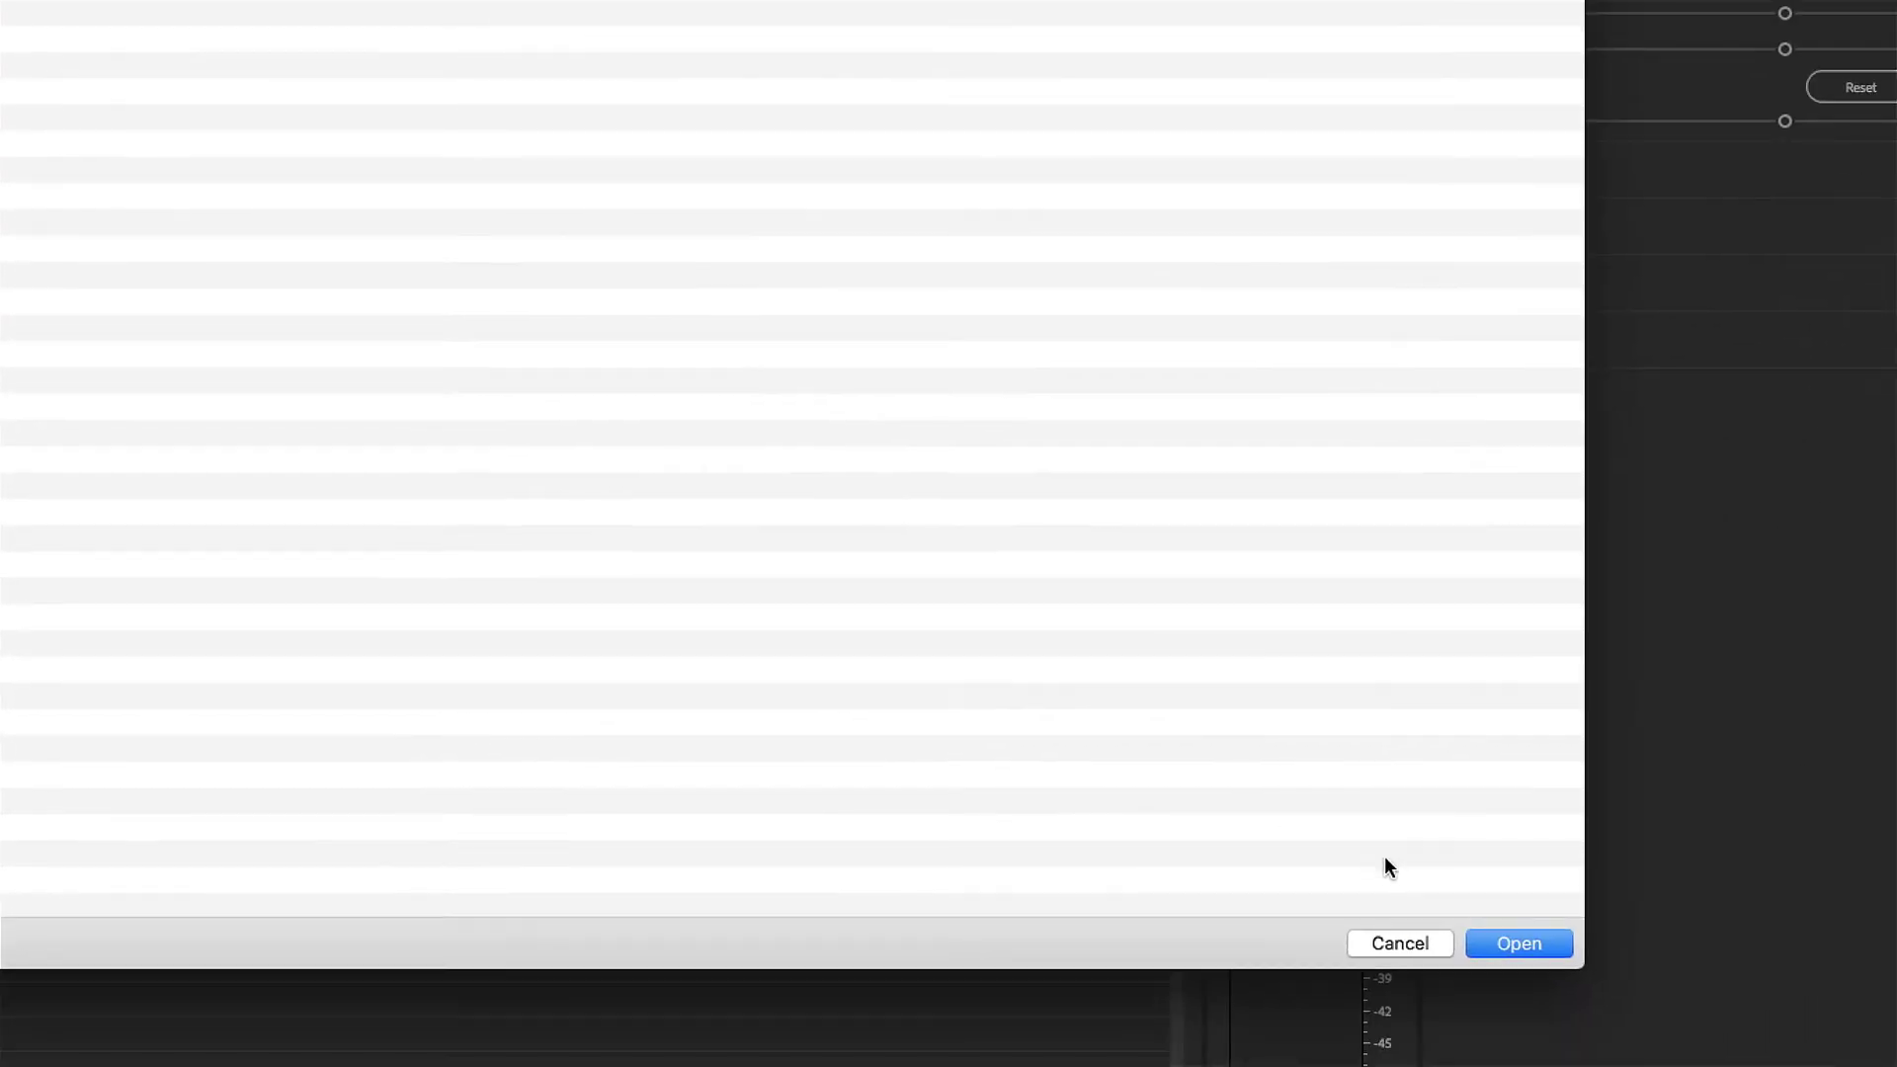
click(1504, 943)
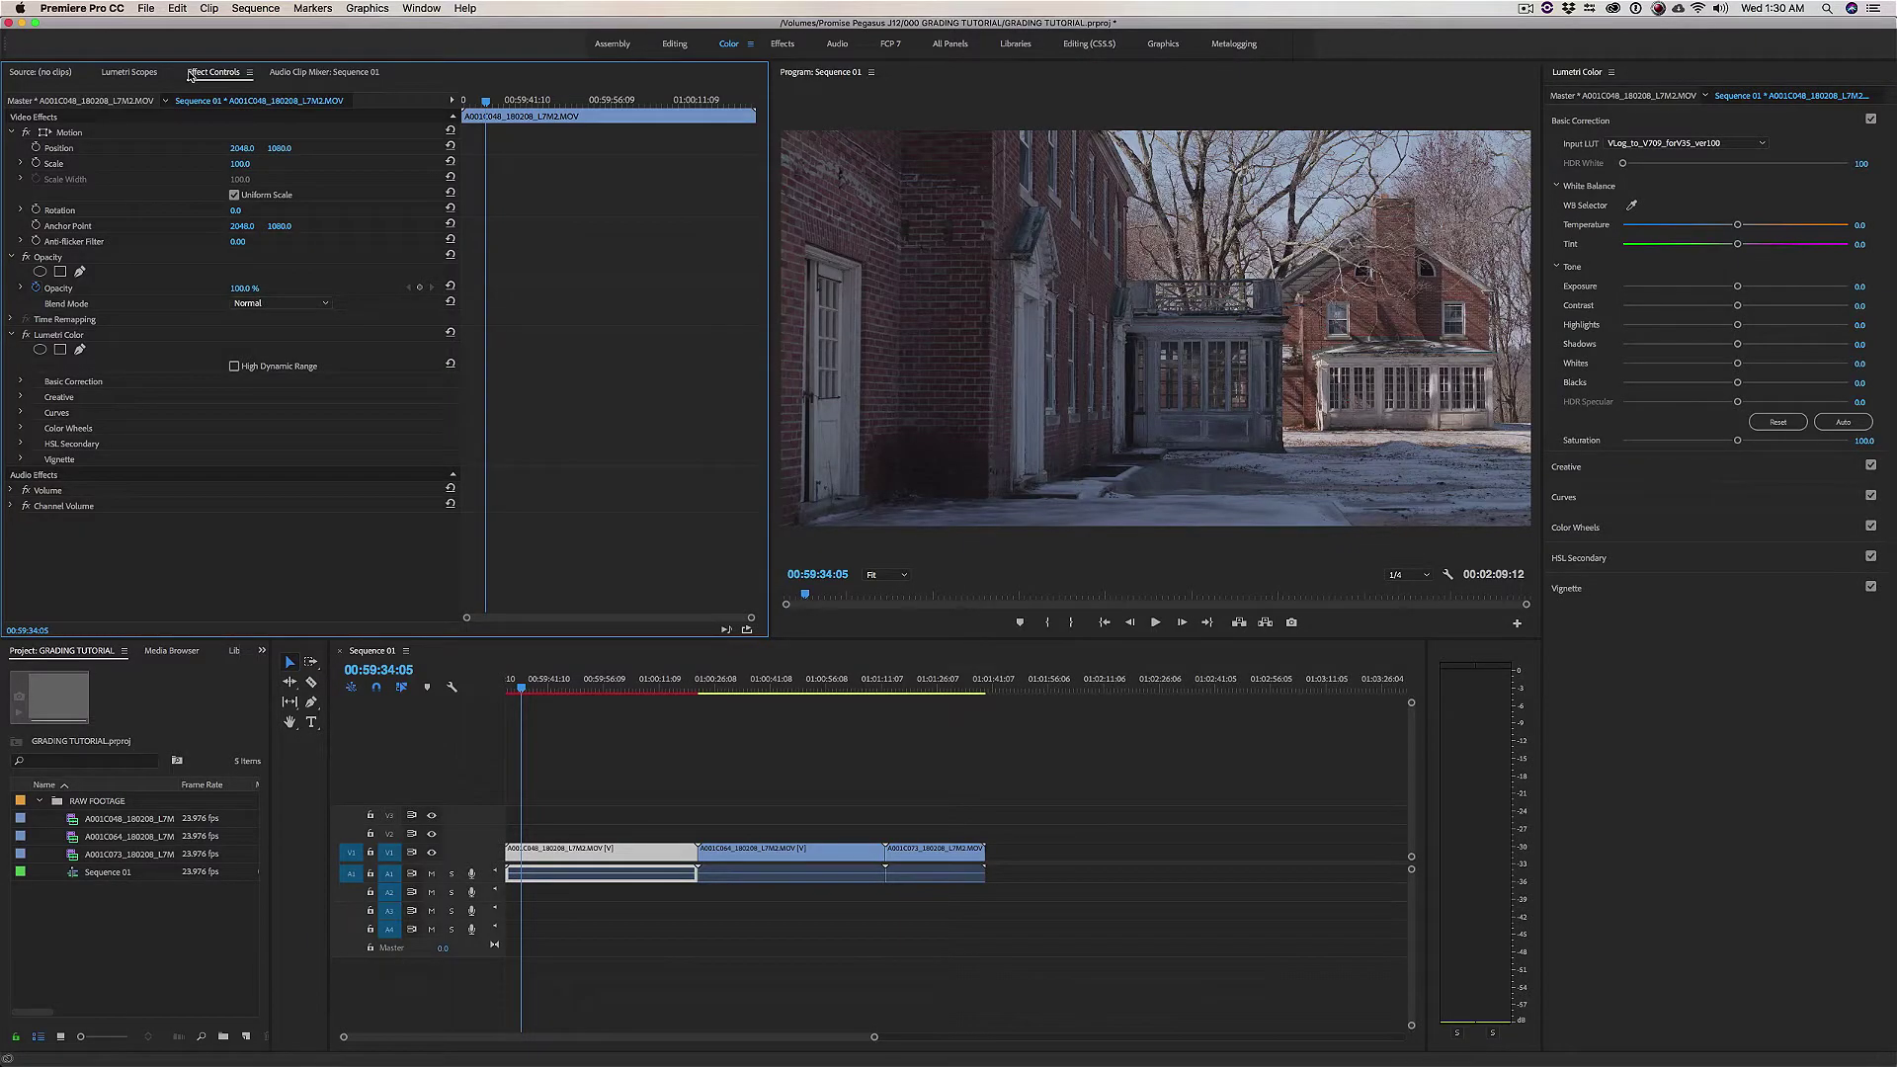
click(141, 72)
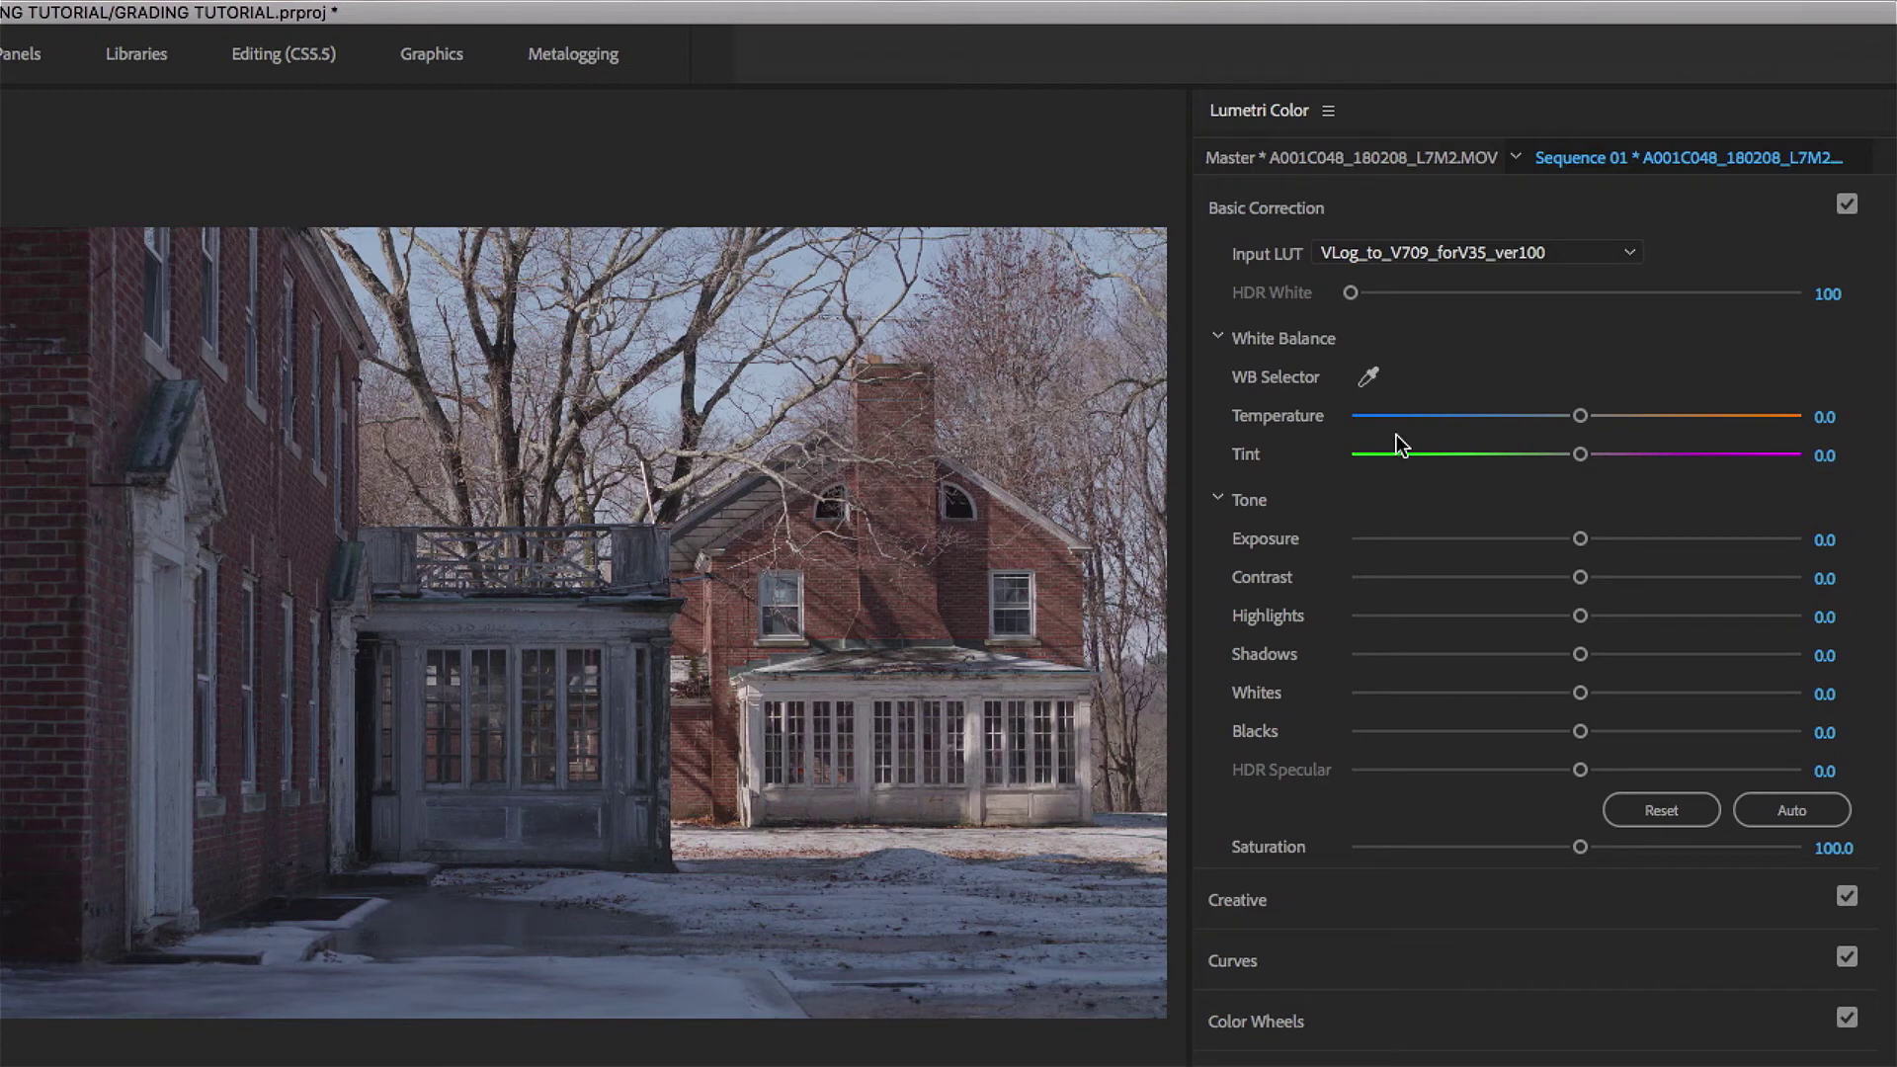
- White-balance from the grey porch roof, set Temperature to 5.0, and keep Exposure at 0.0
click(1372, 376)
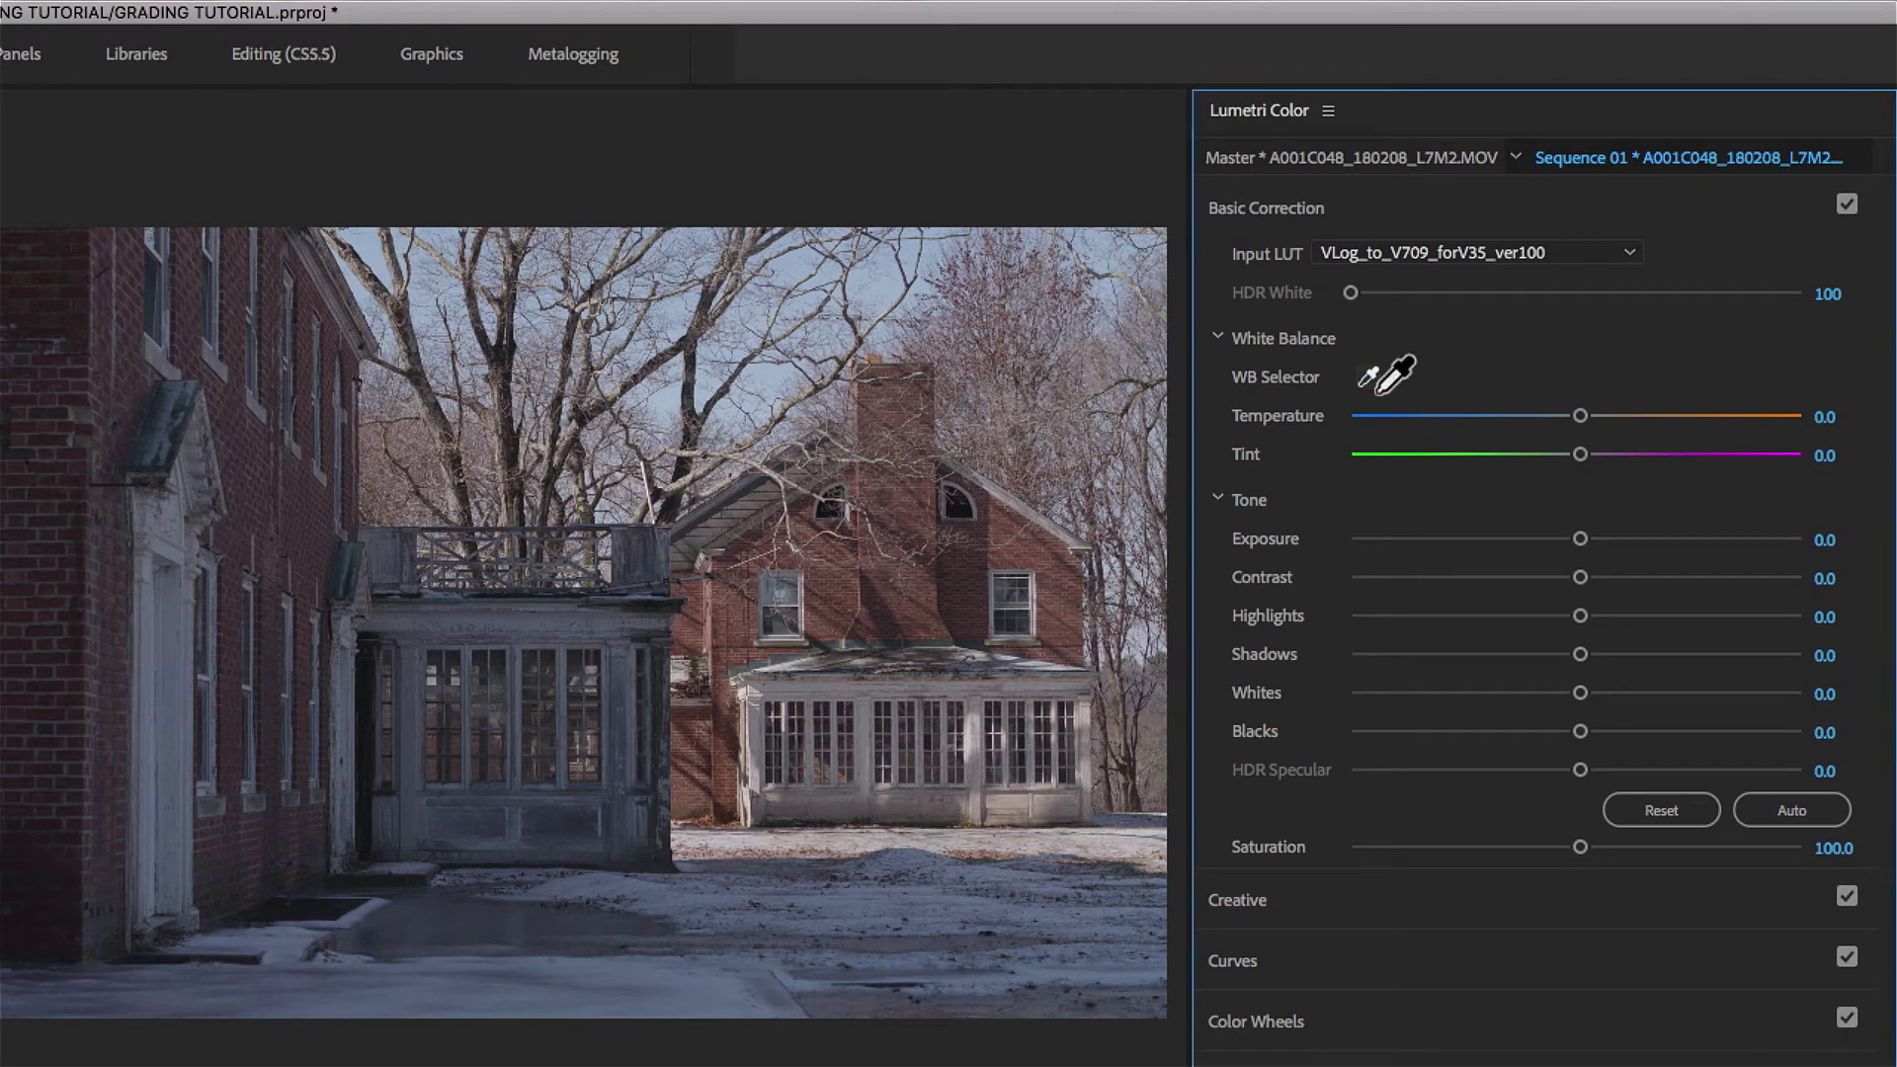
click(752, 705)
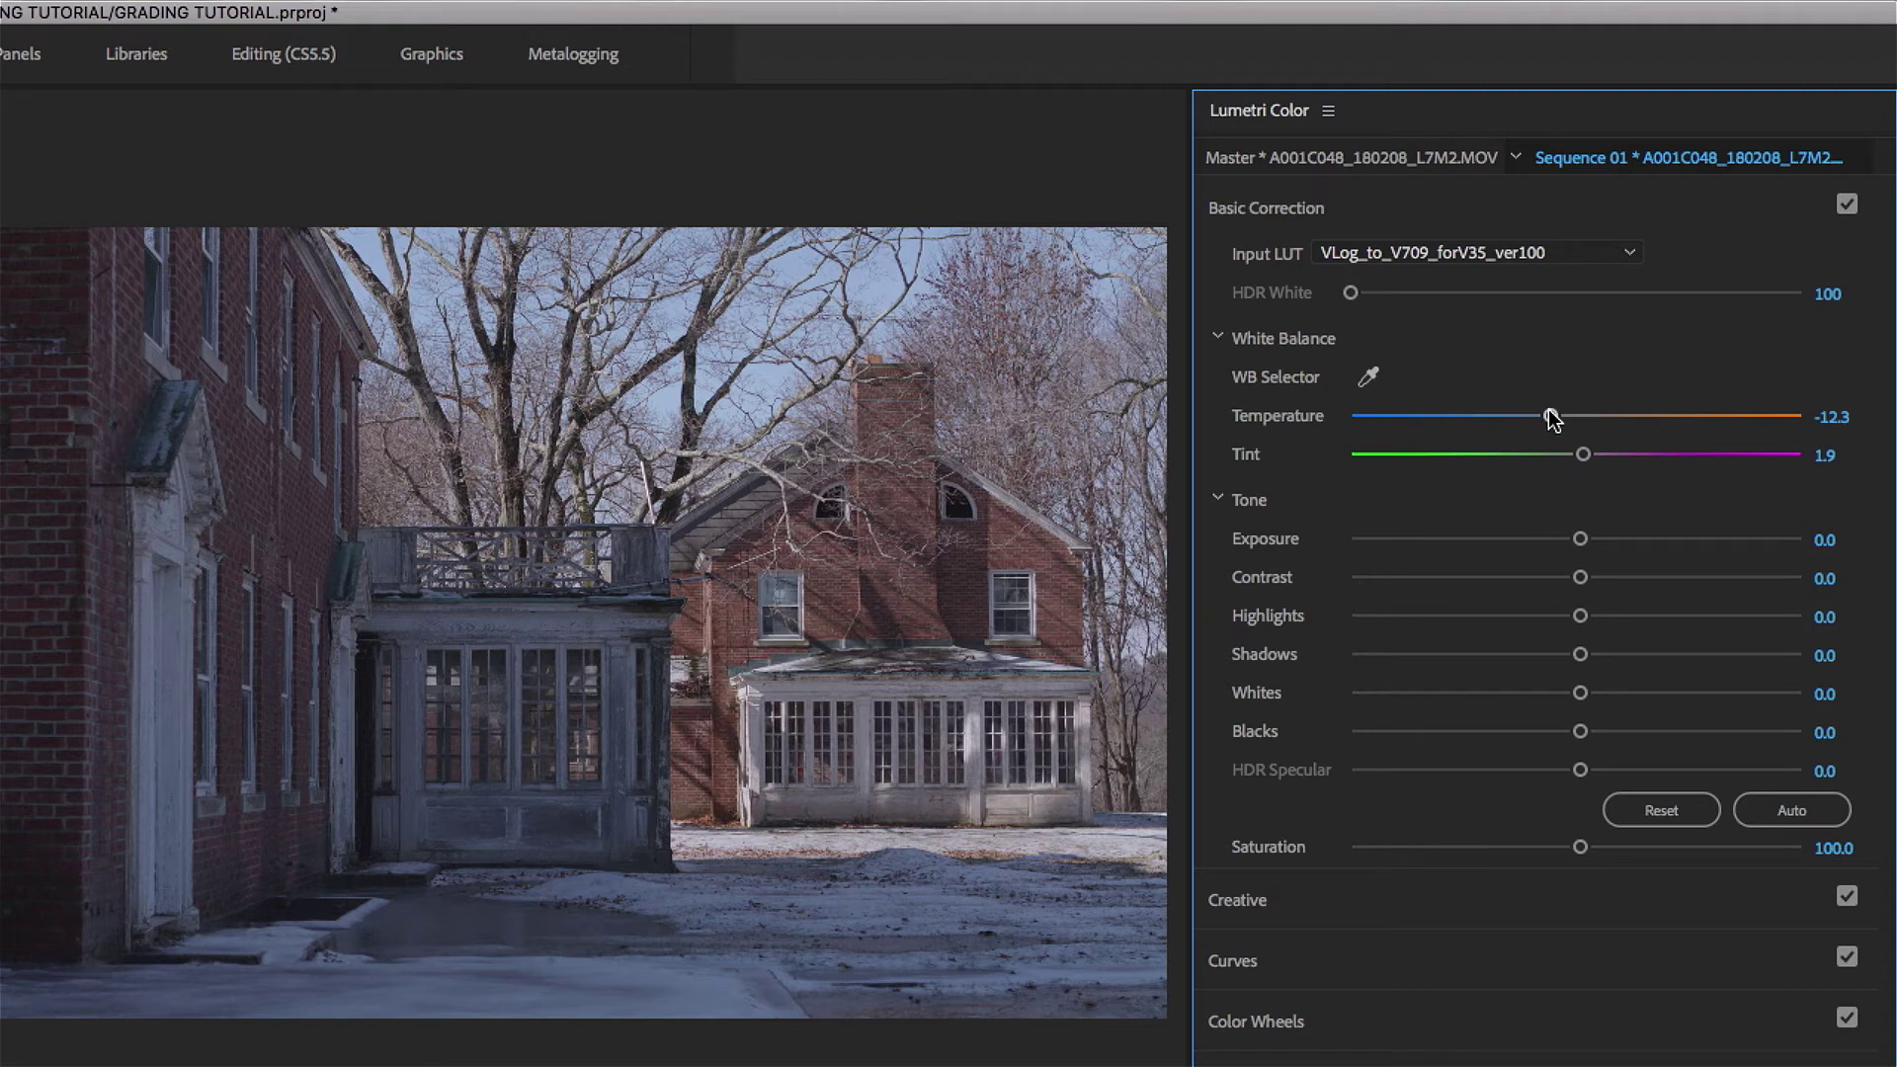
drag(1553, 418, 1589, 415)
click(1835, 410)
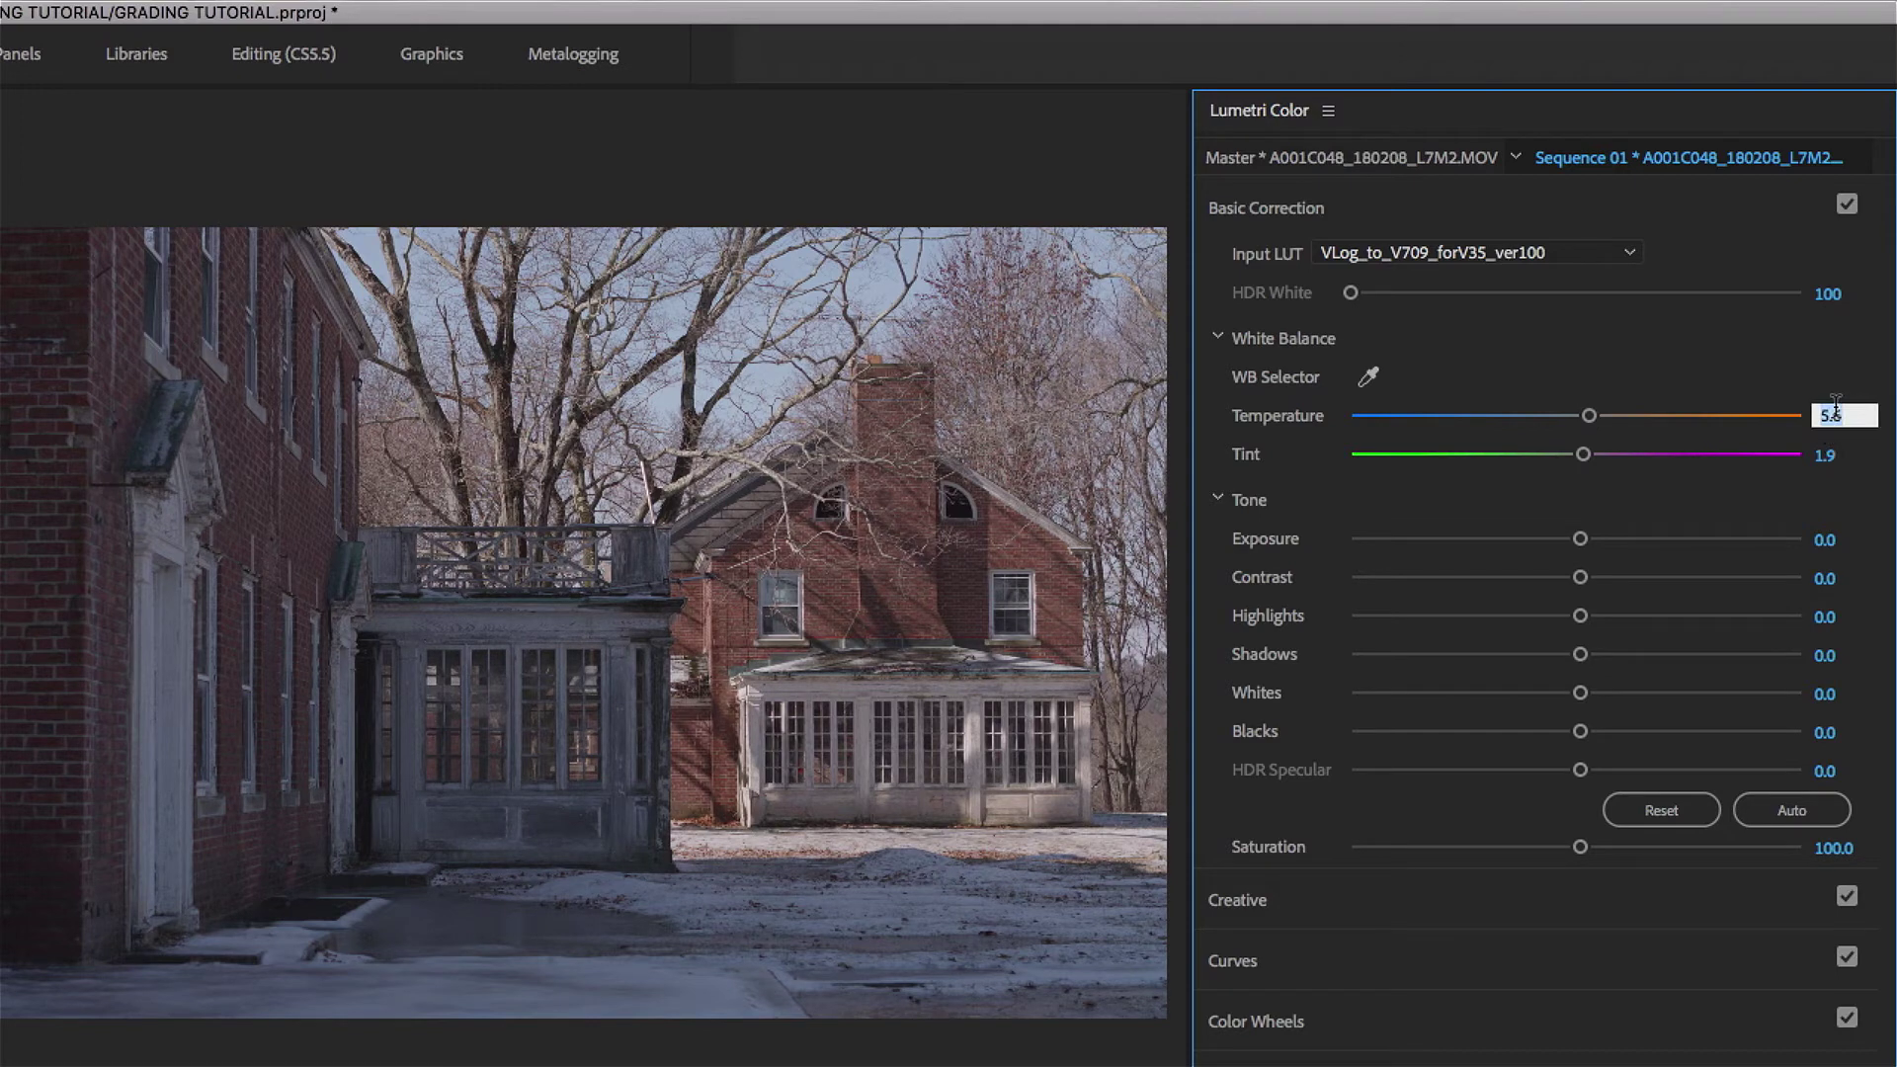
text(5)
key(Return)
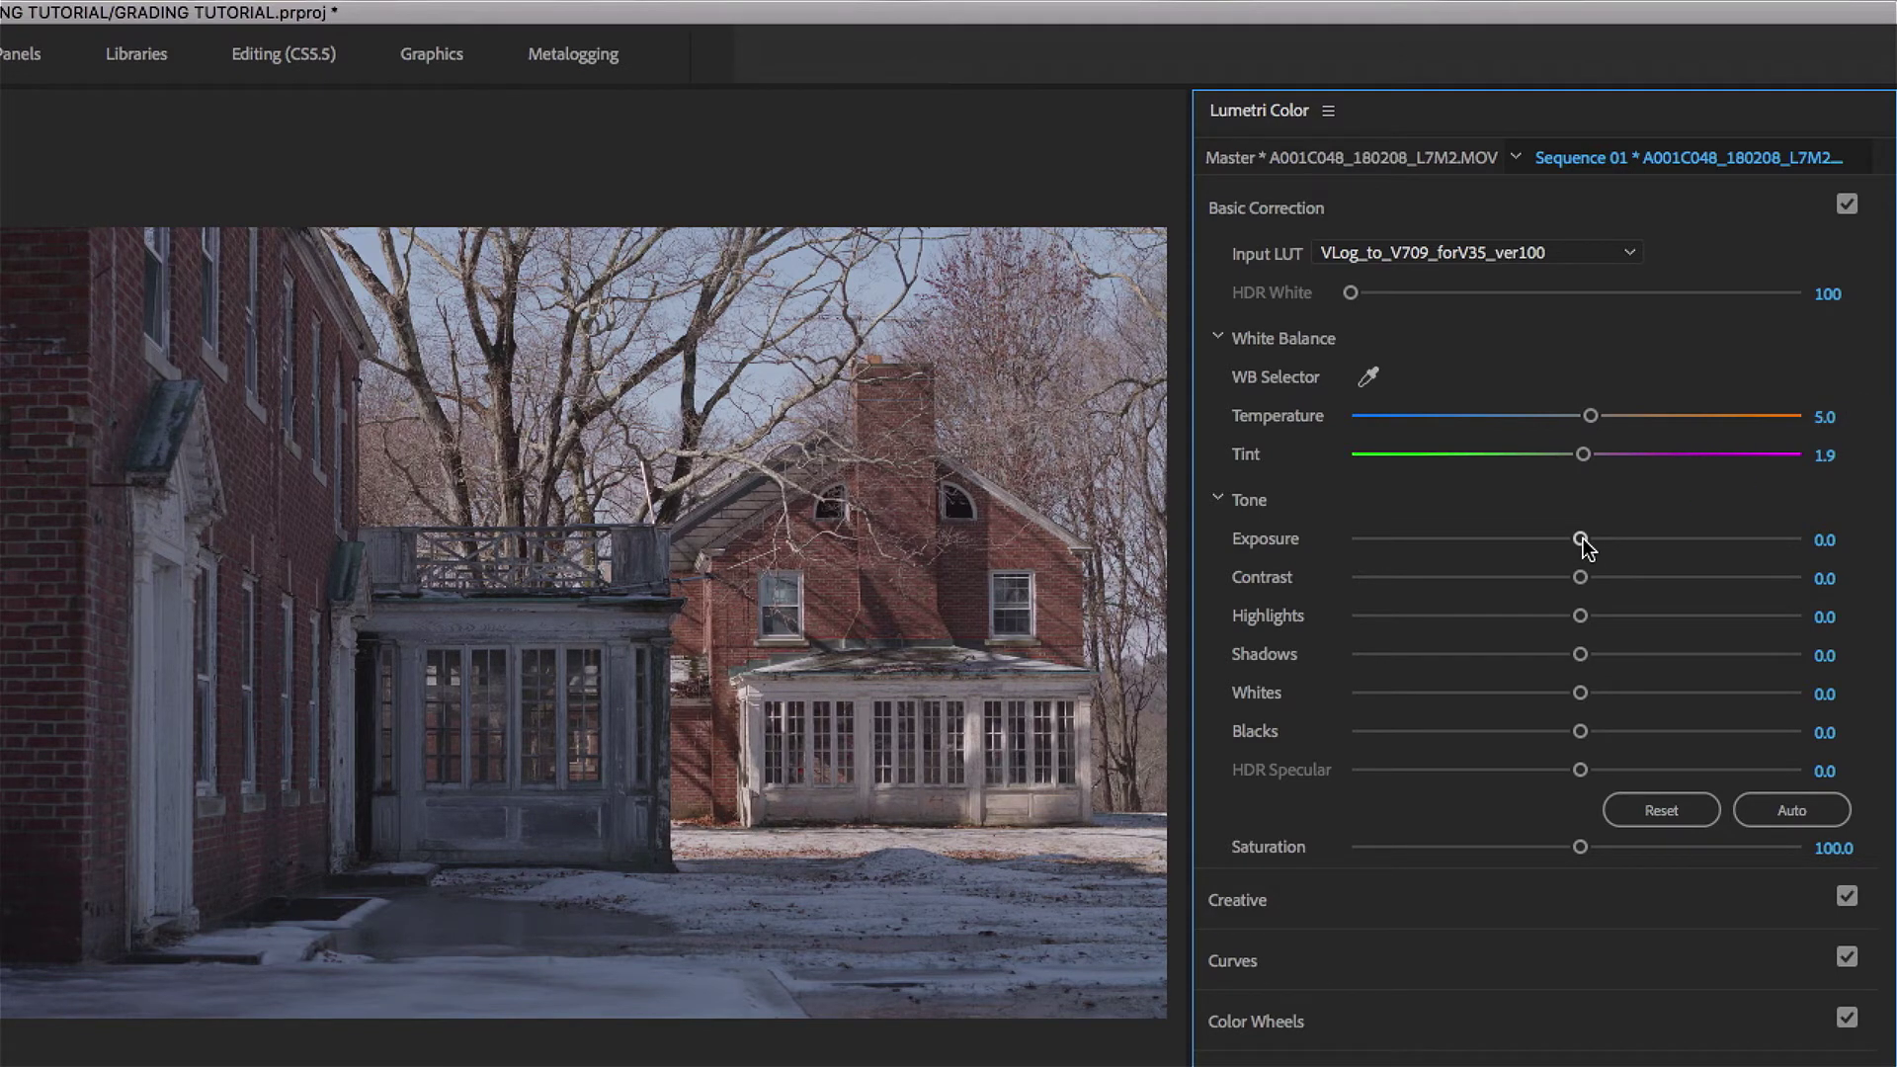
drag(1583, 541, 1635, 540)
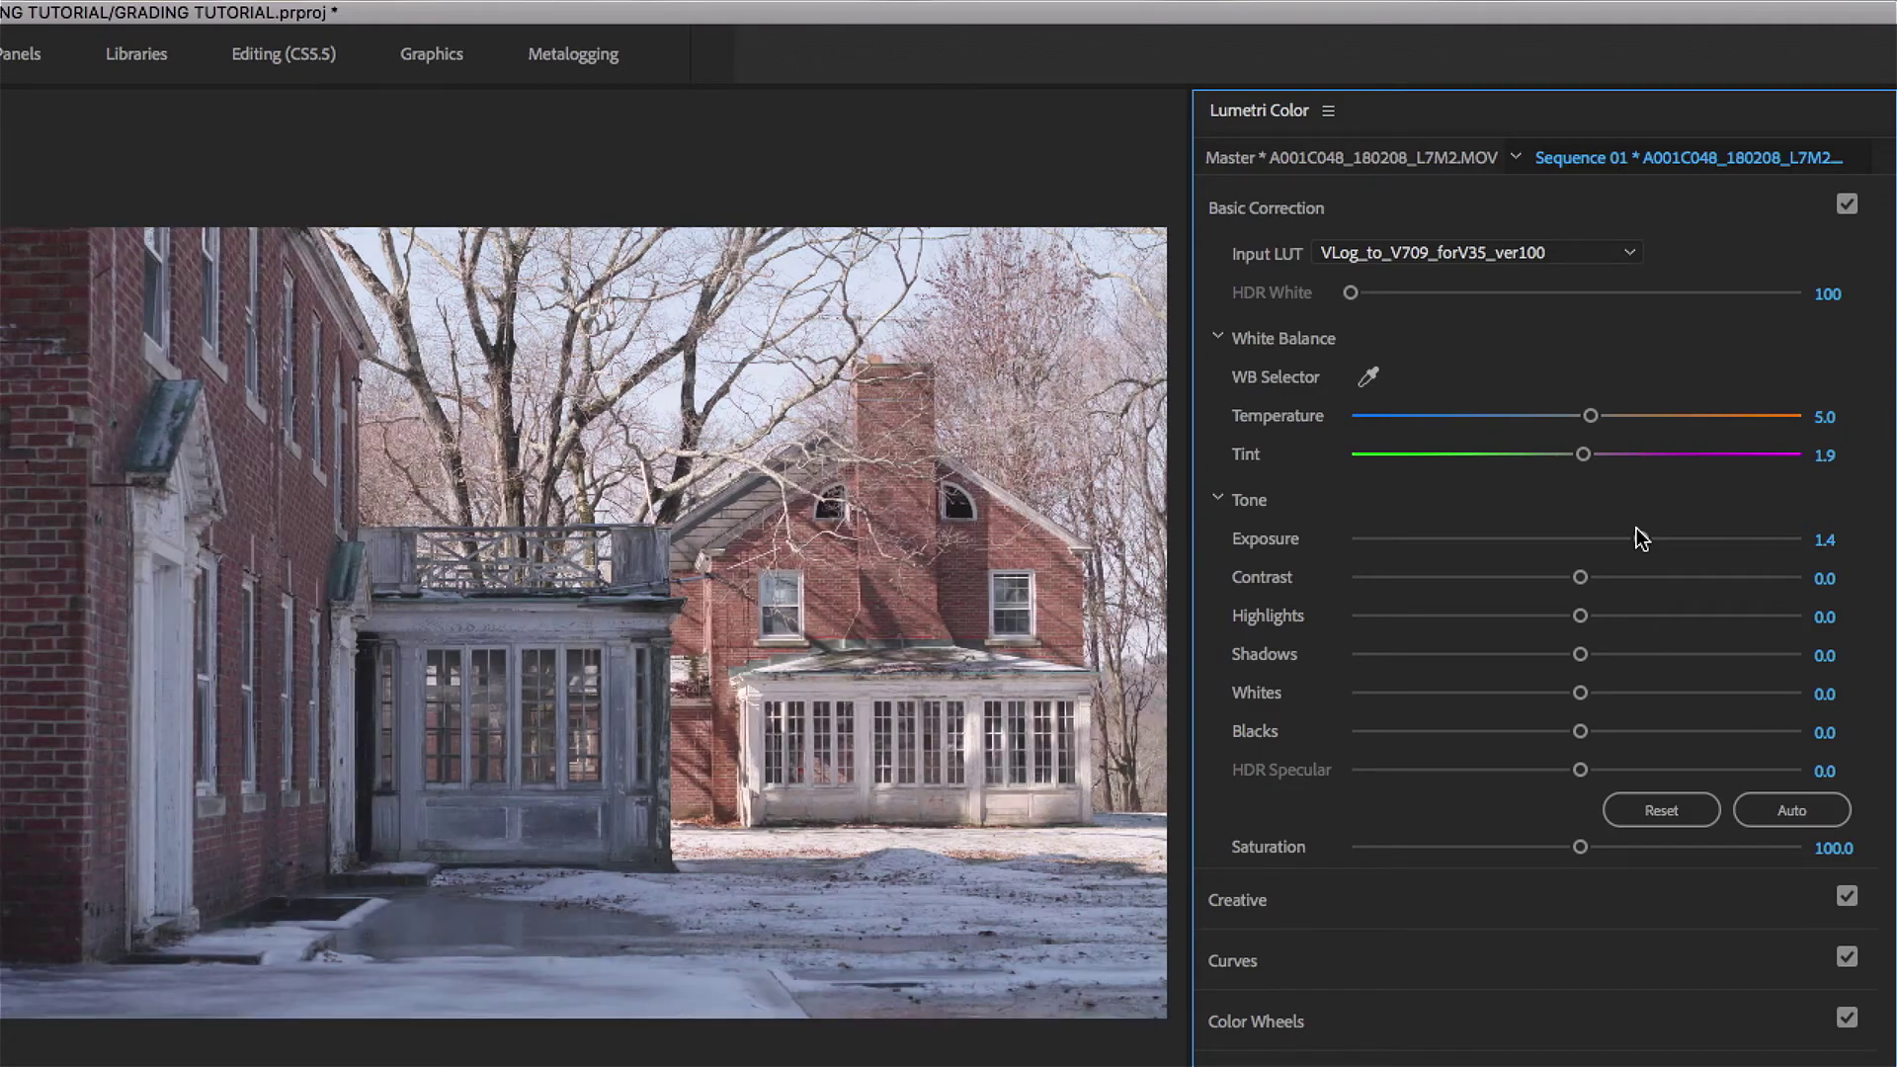
double_click(1636, 533)
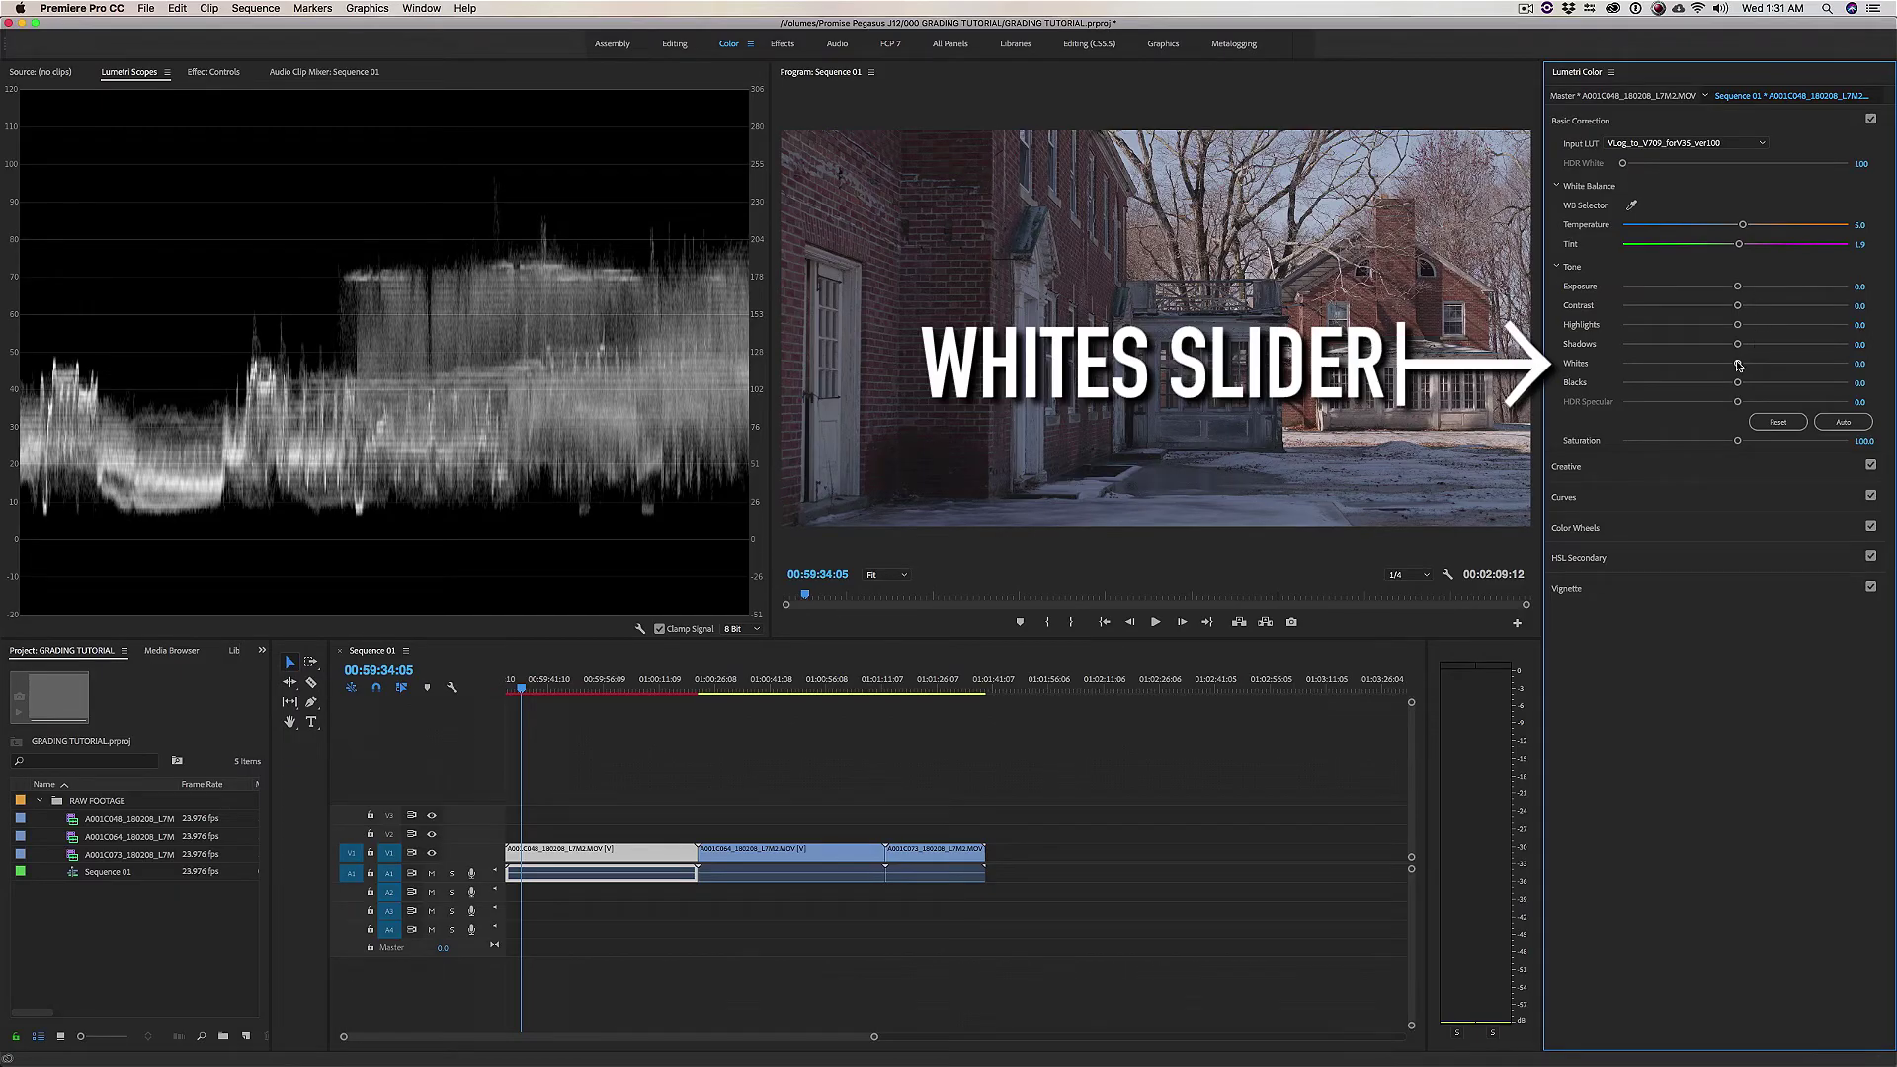
- Set the Lumetri tone Whites to 35.0 and Blacks to -11.0
drag(1738, 365, 1773, 363)
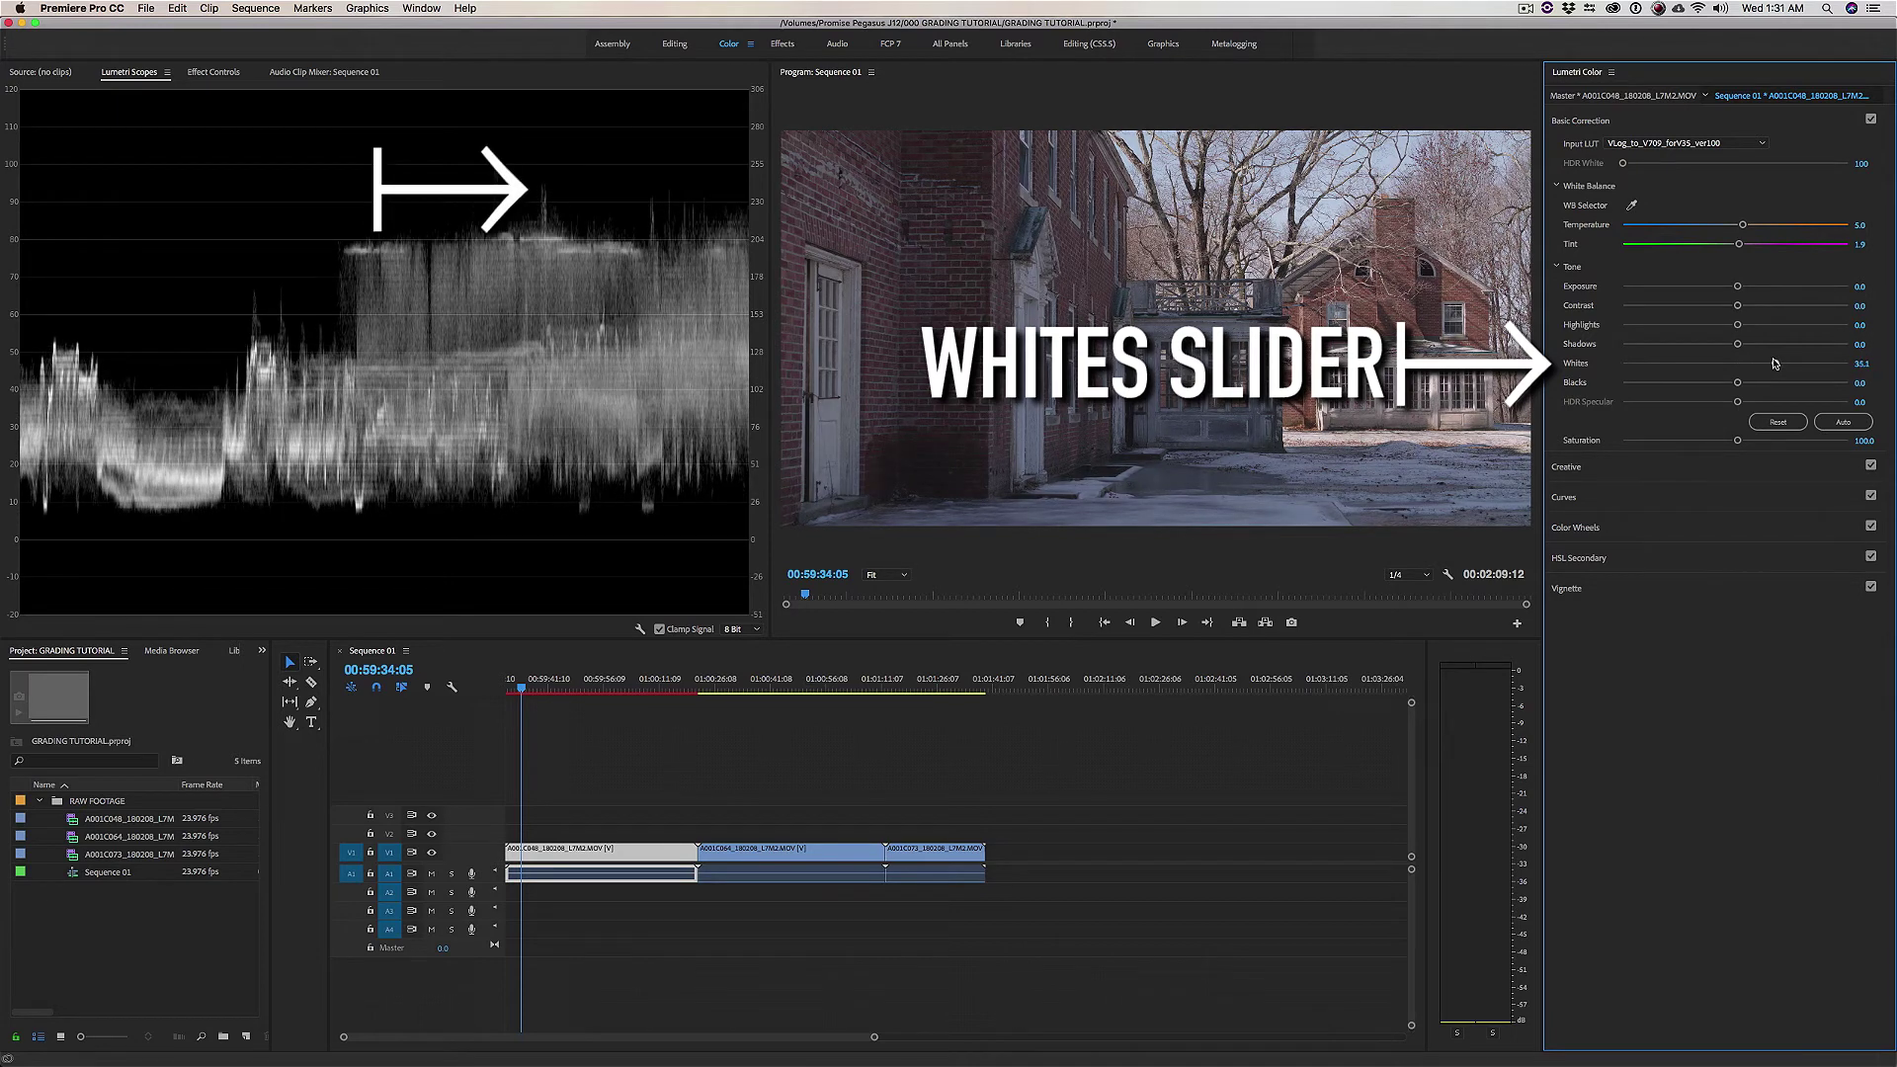
click(1867, 362)
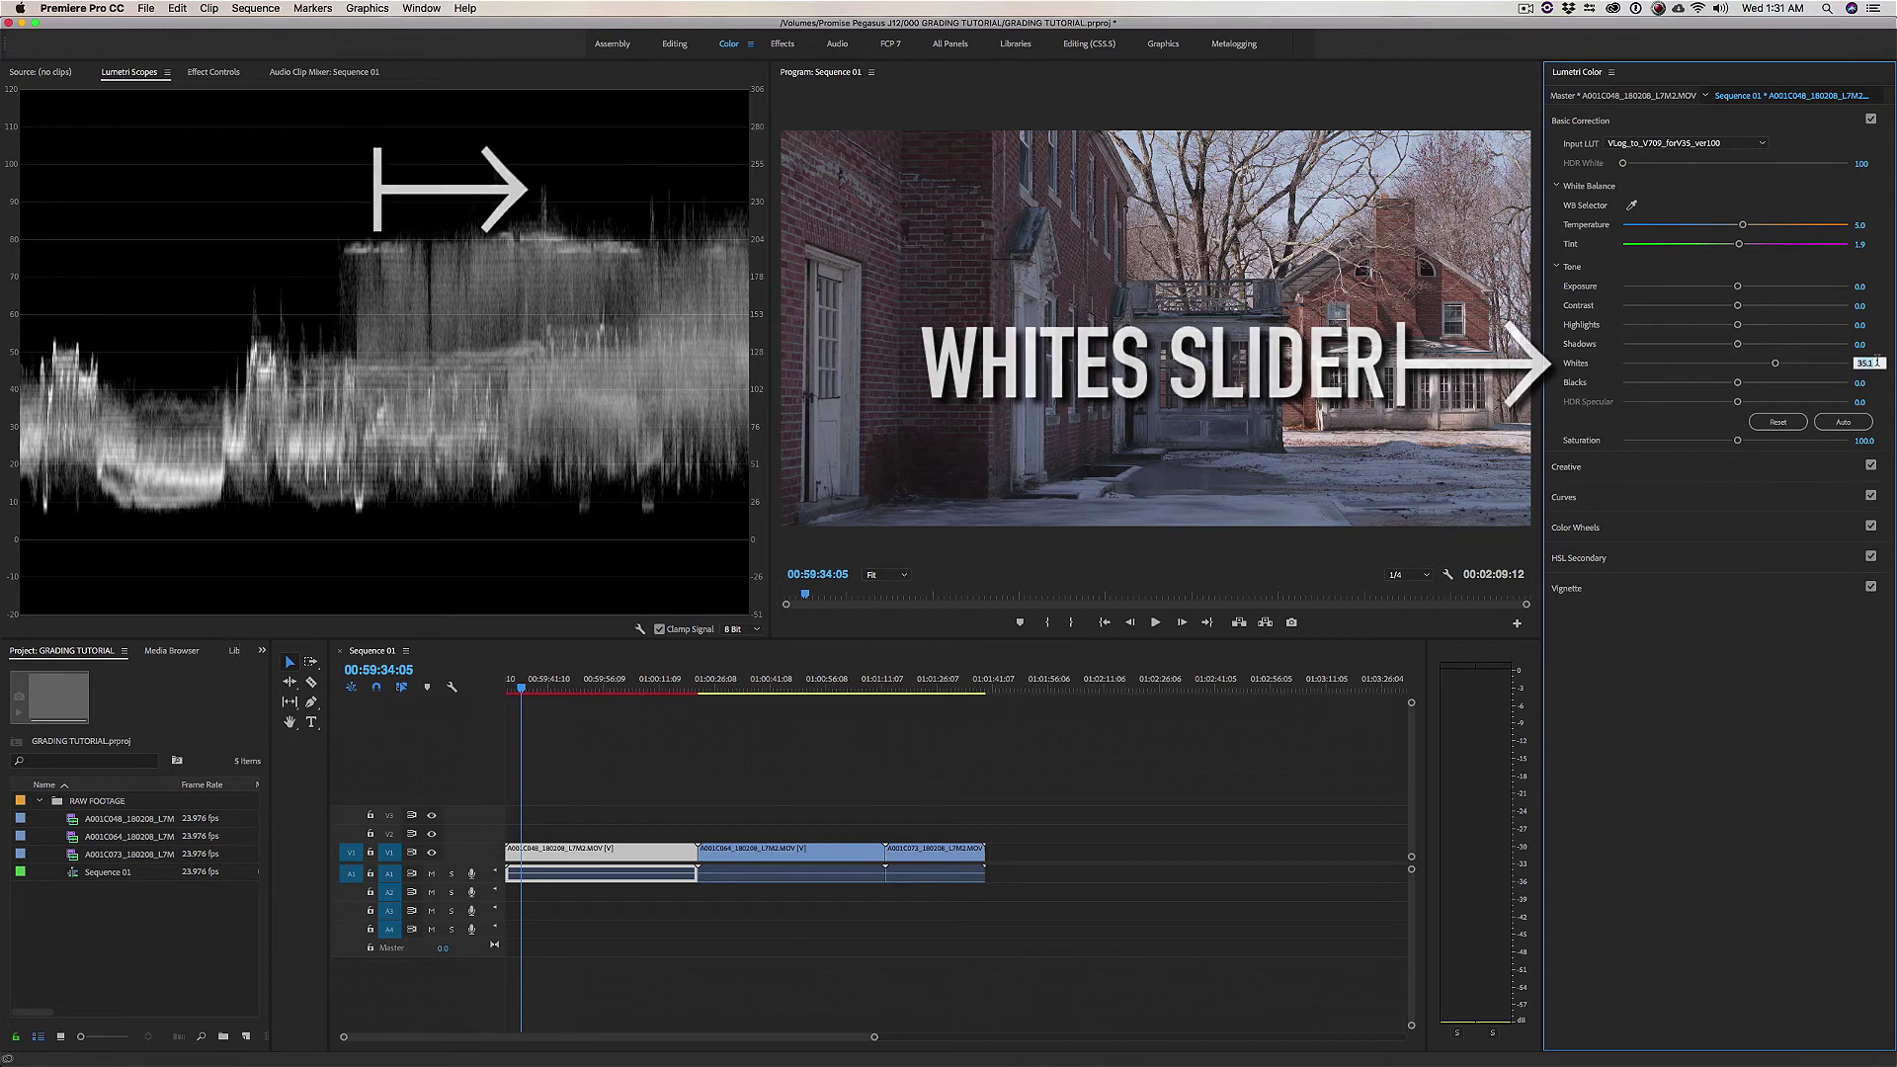
text(35)
key(Return)
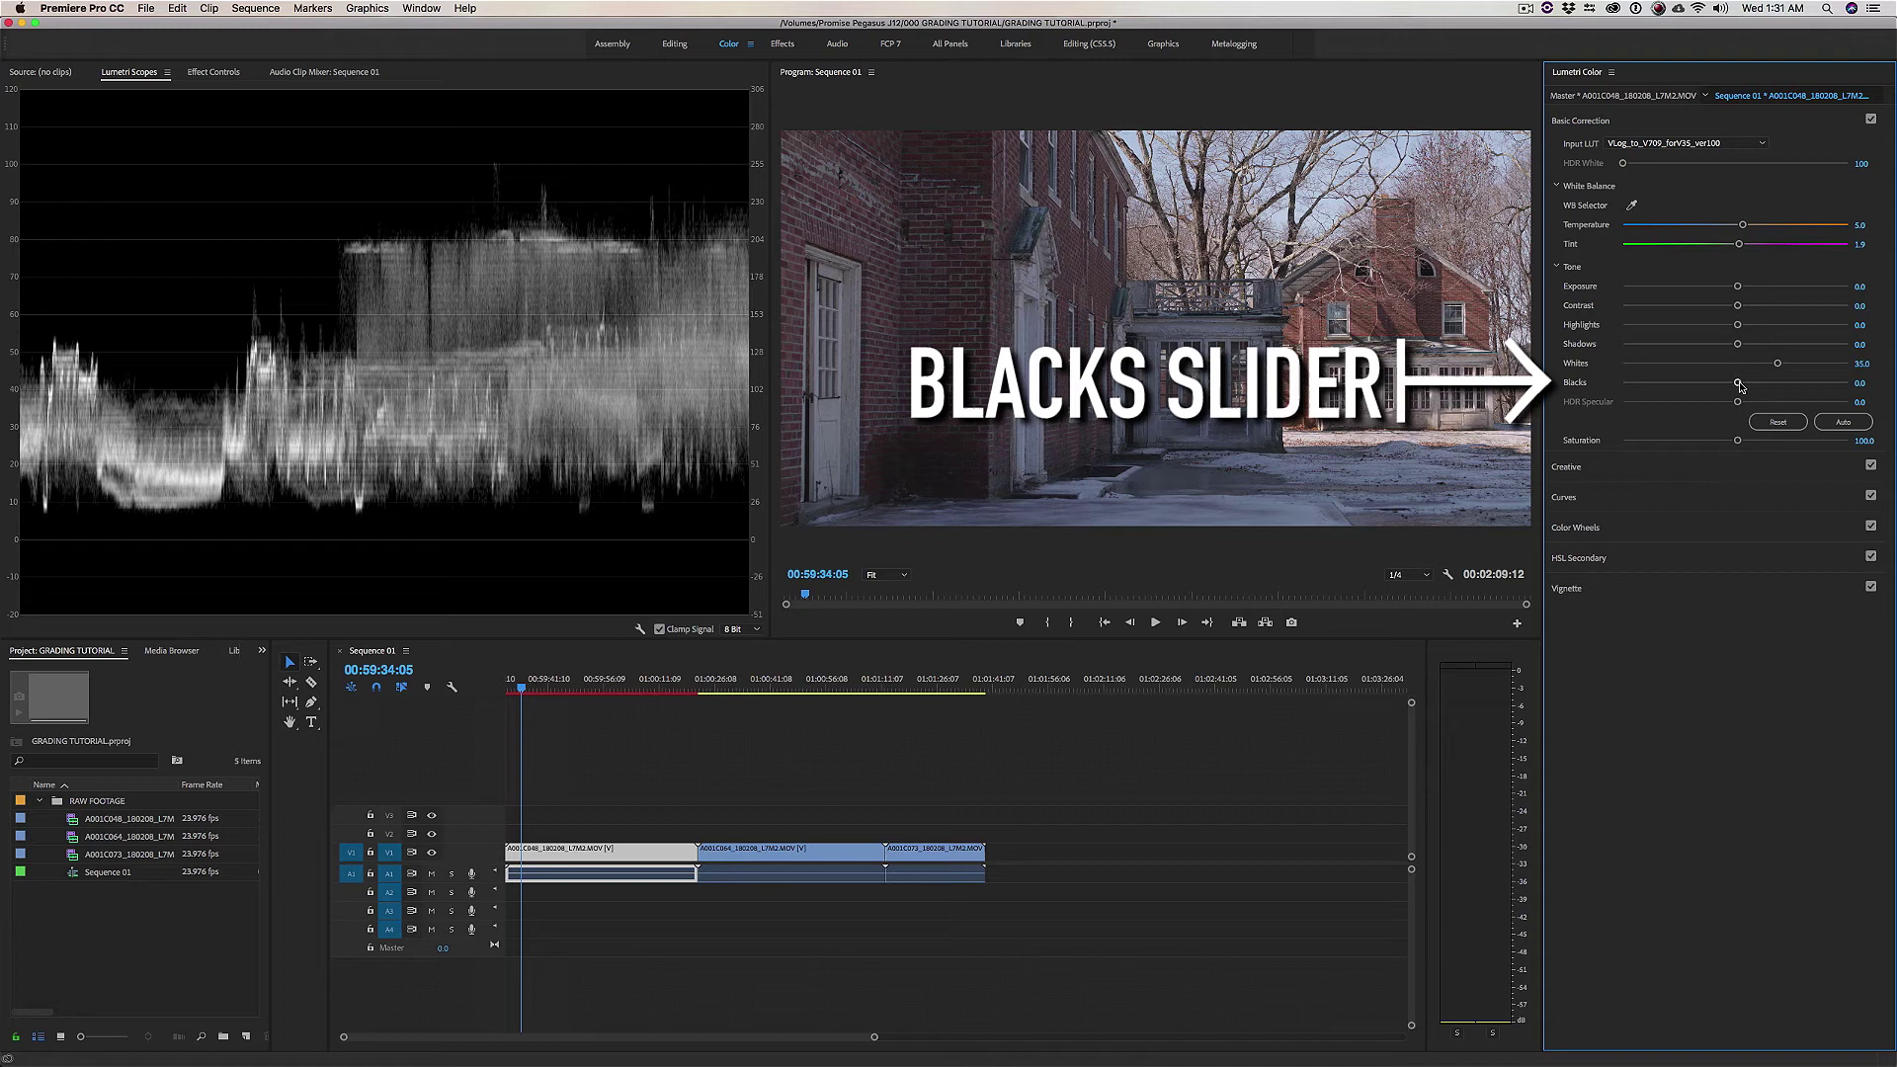
drag(1739, 386, 1724, 387)
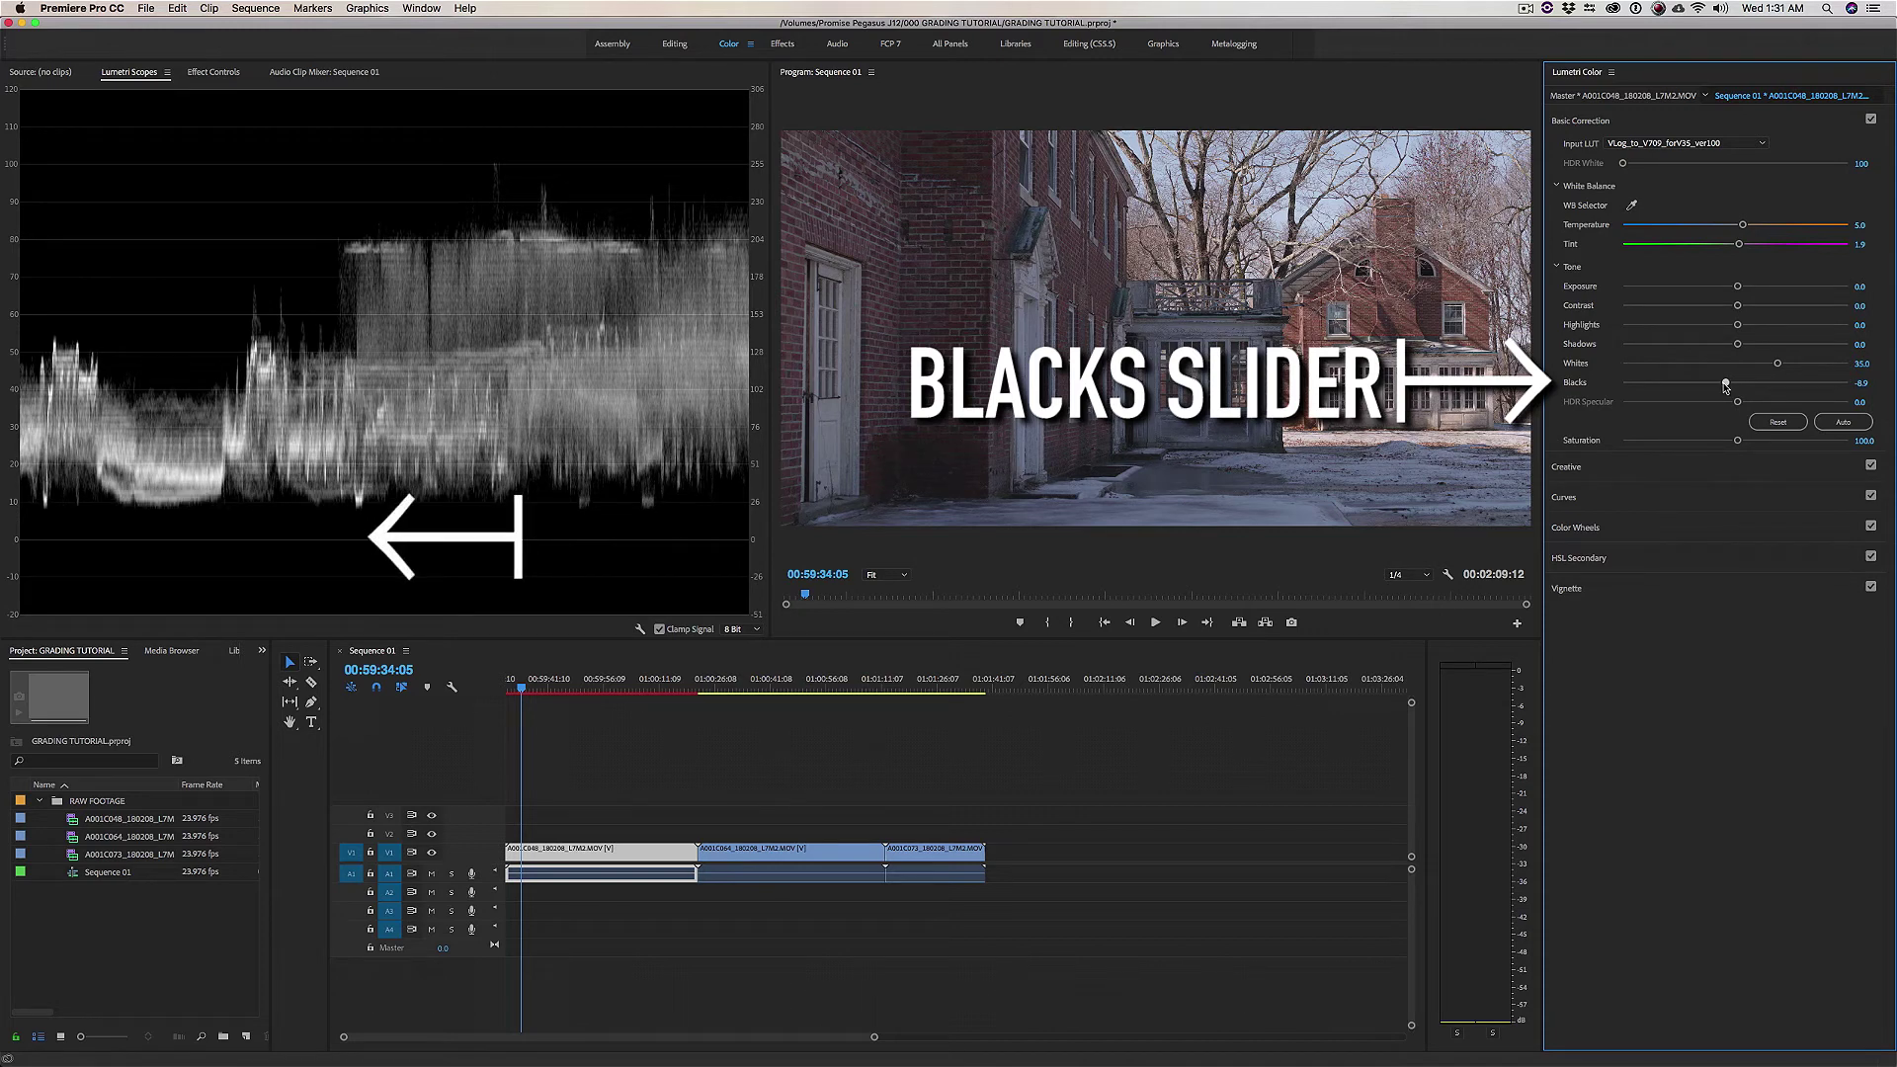
click(1860, 384)
text(-1)
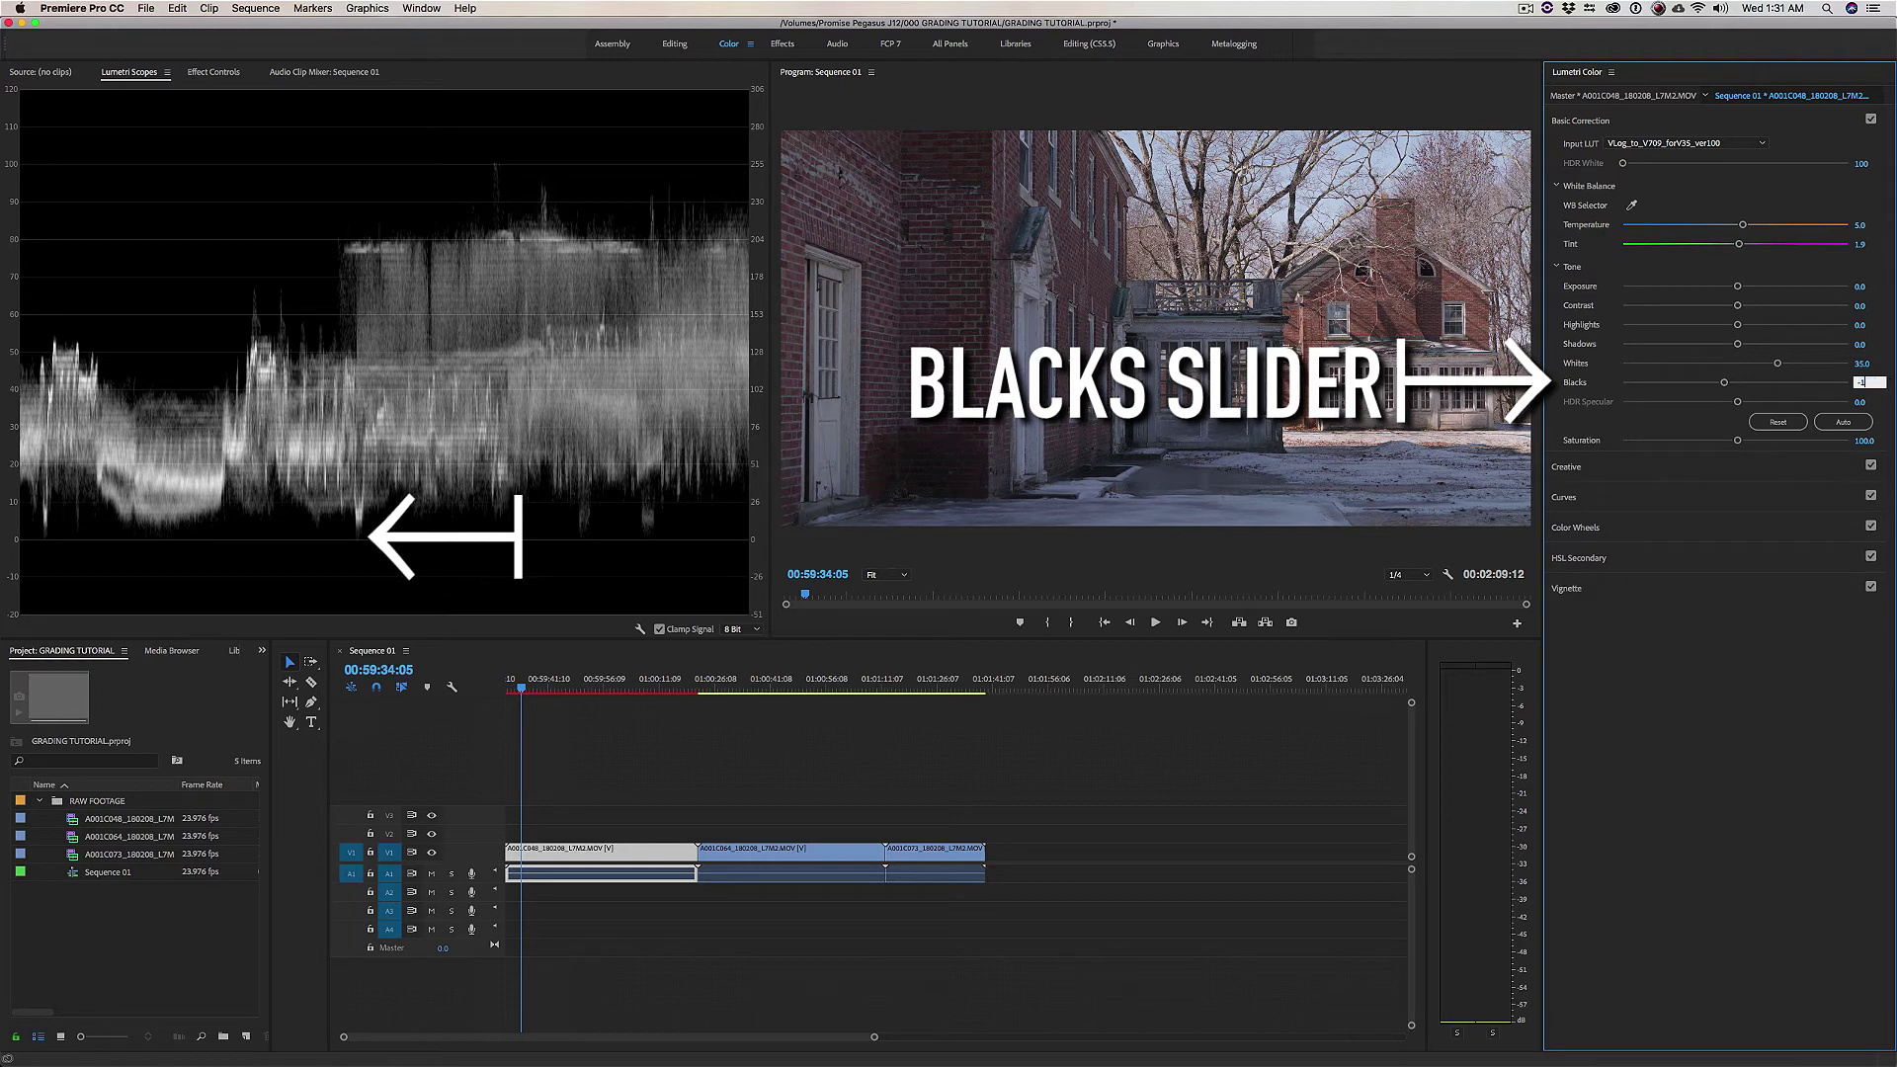
key(Return)
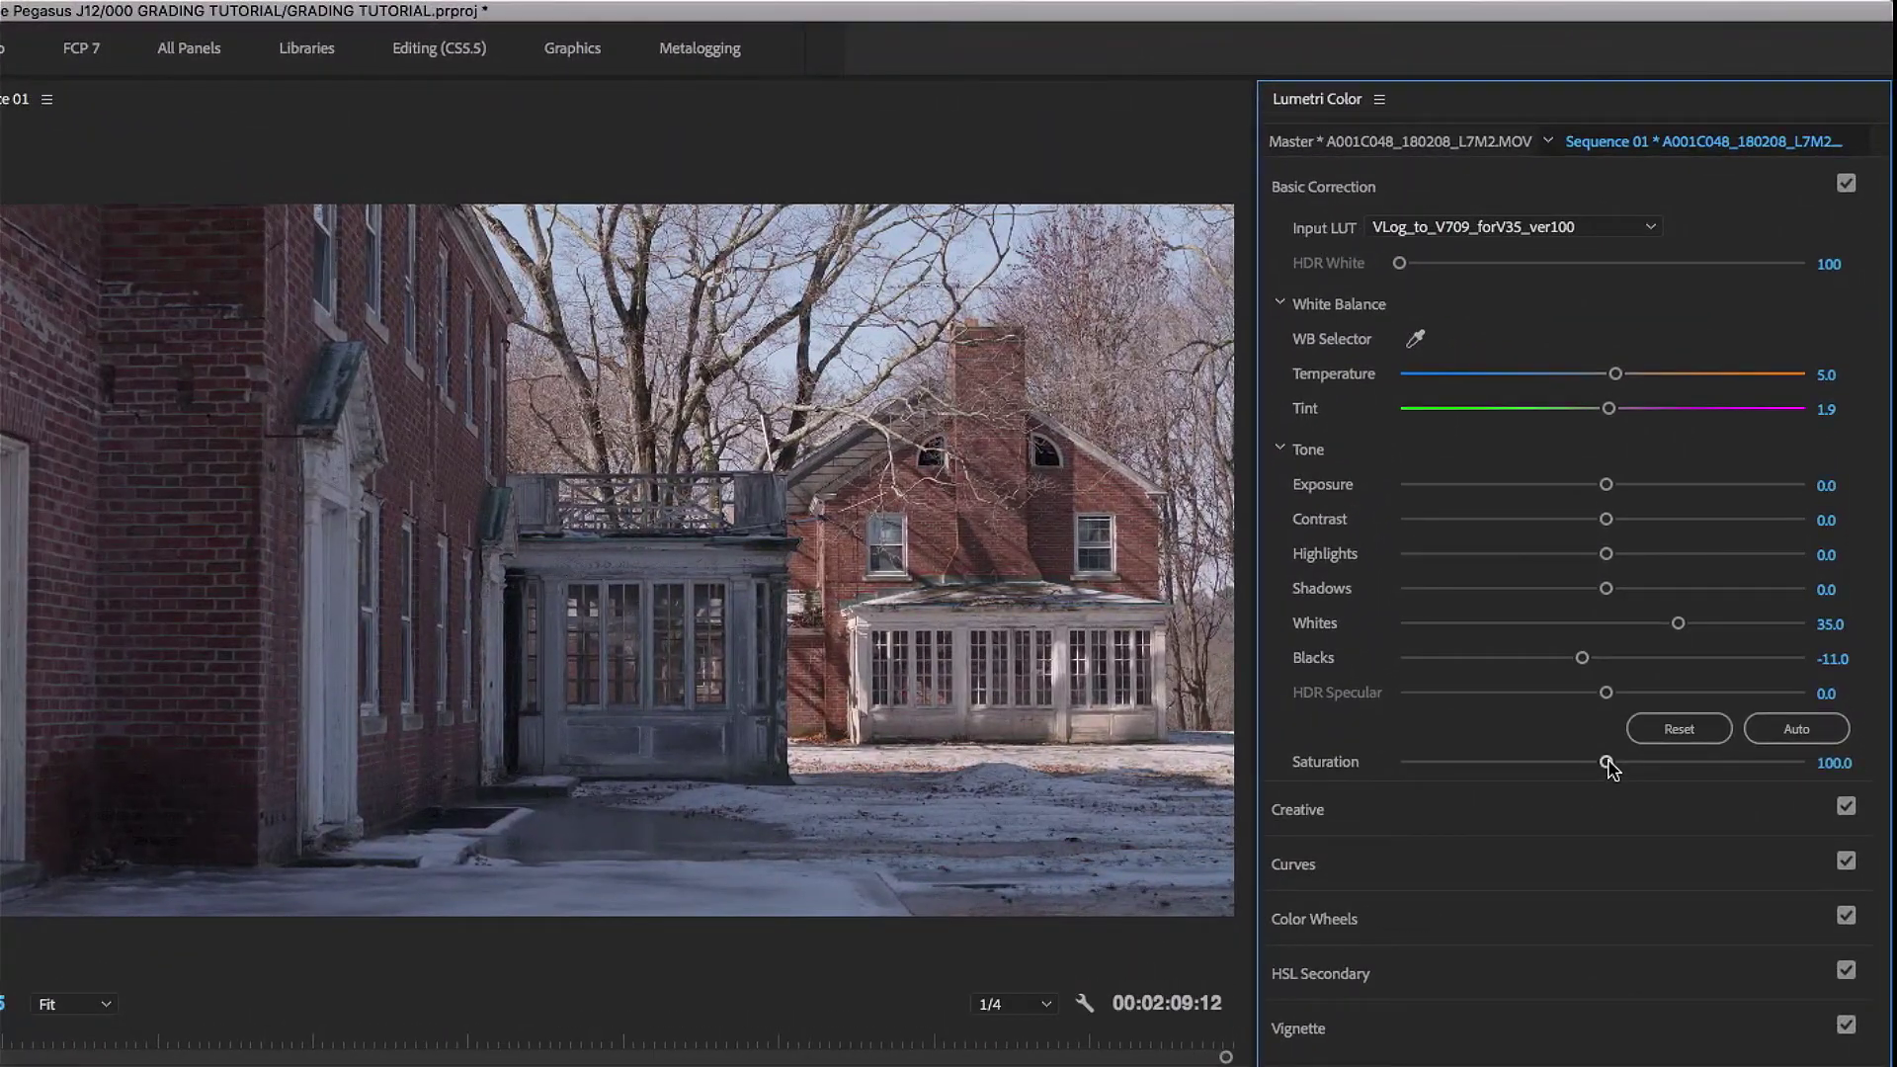
- Raise the Basic Correction Saturation to 160
drag(1606, 762, 1707, 762)
click(1839, 761)
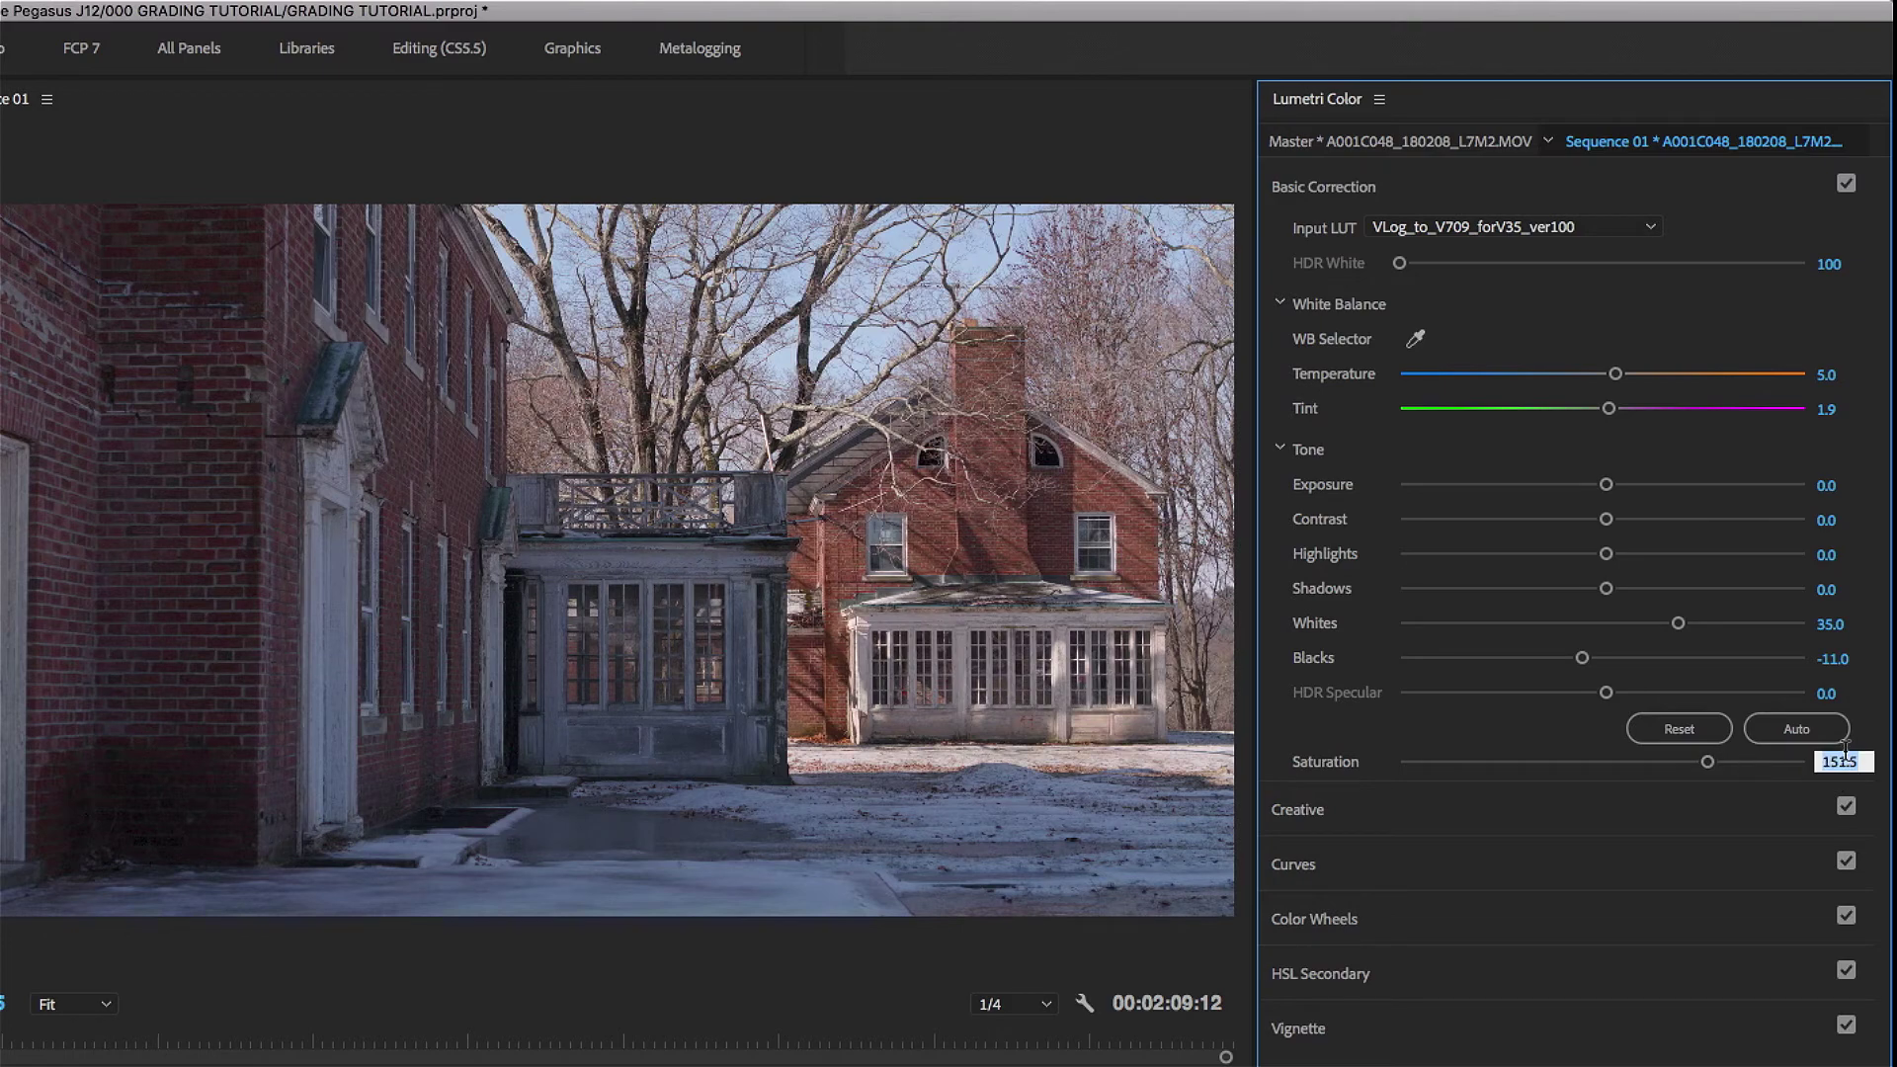
text(160)
key(Return)
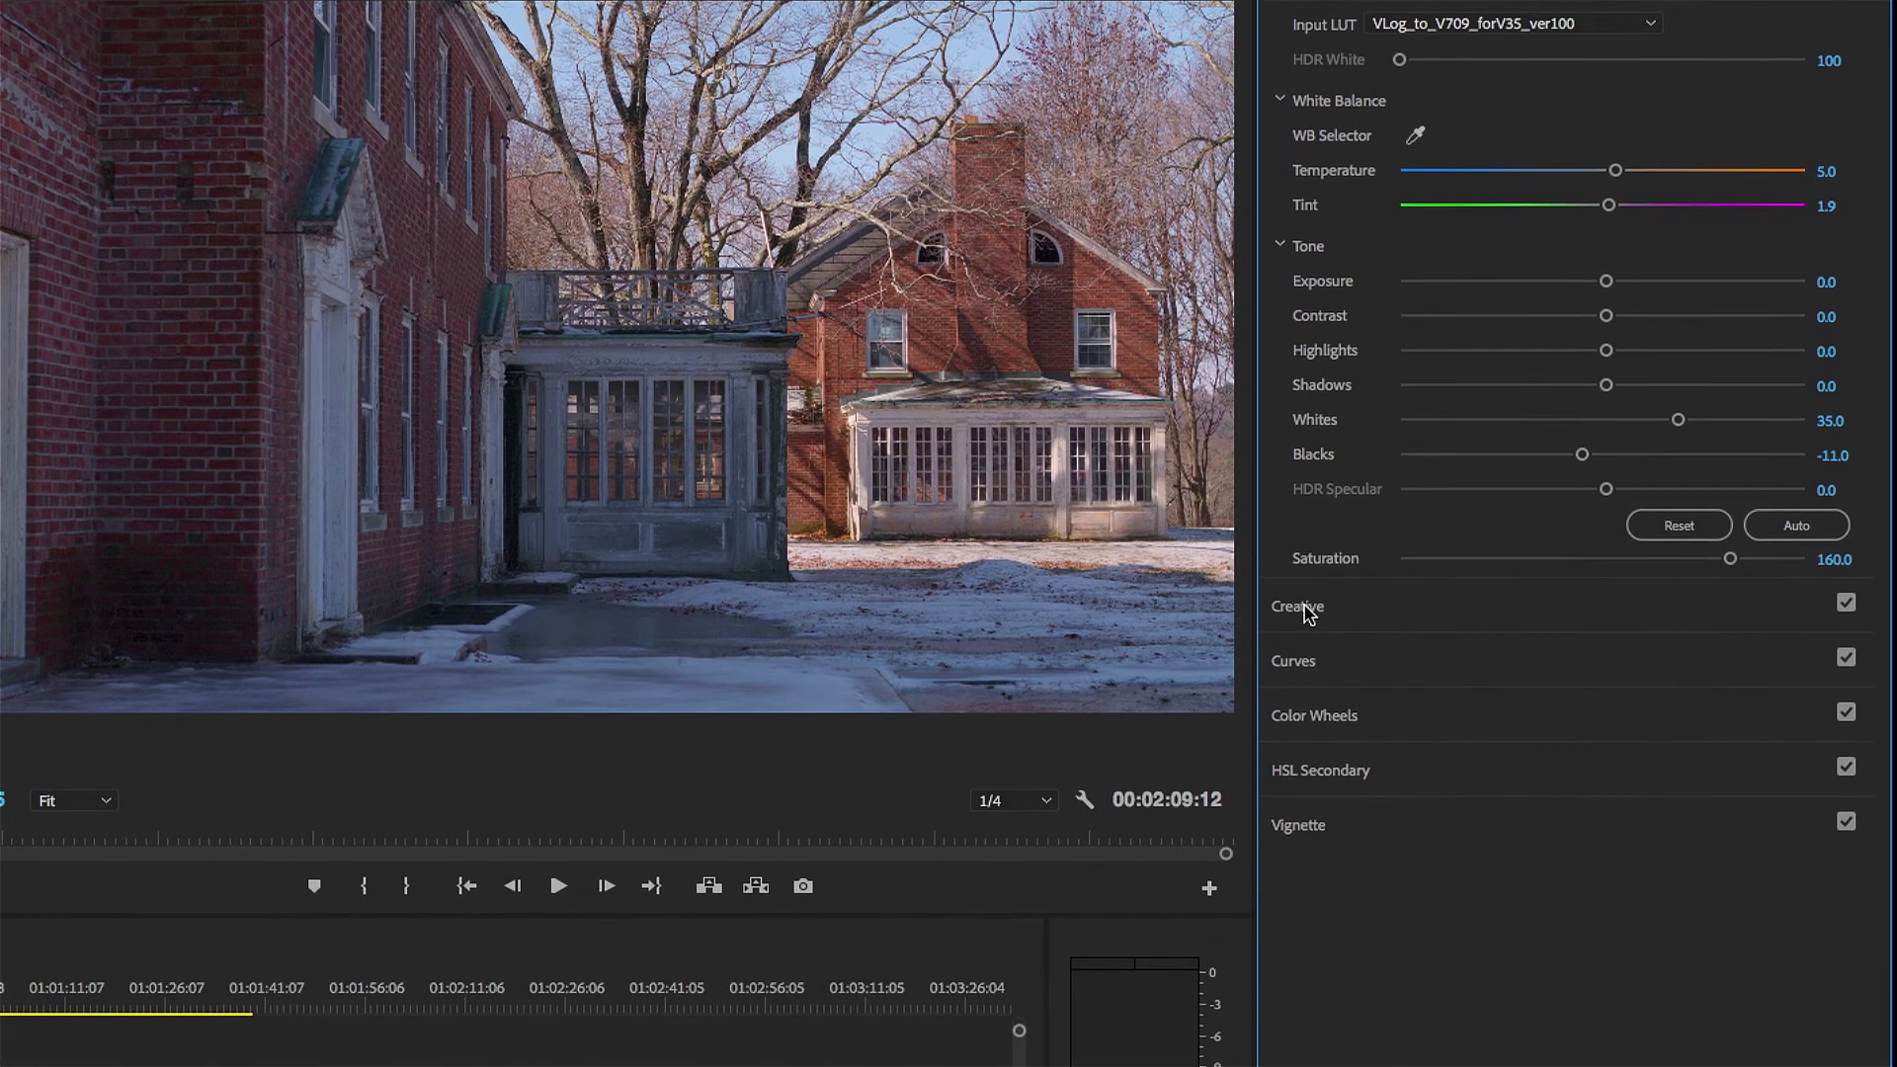
- In the Creative section, raise Vibrance to about 20 and set Sharpen to 10
click(1309, 605)
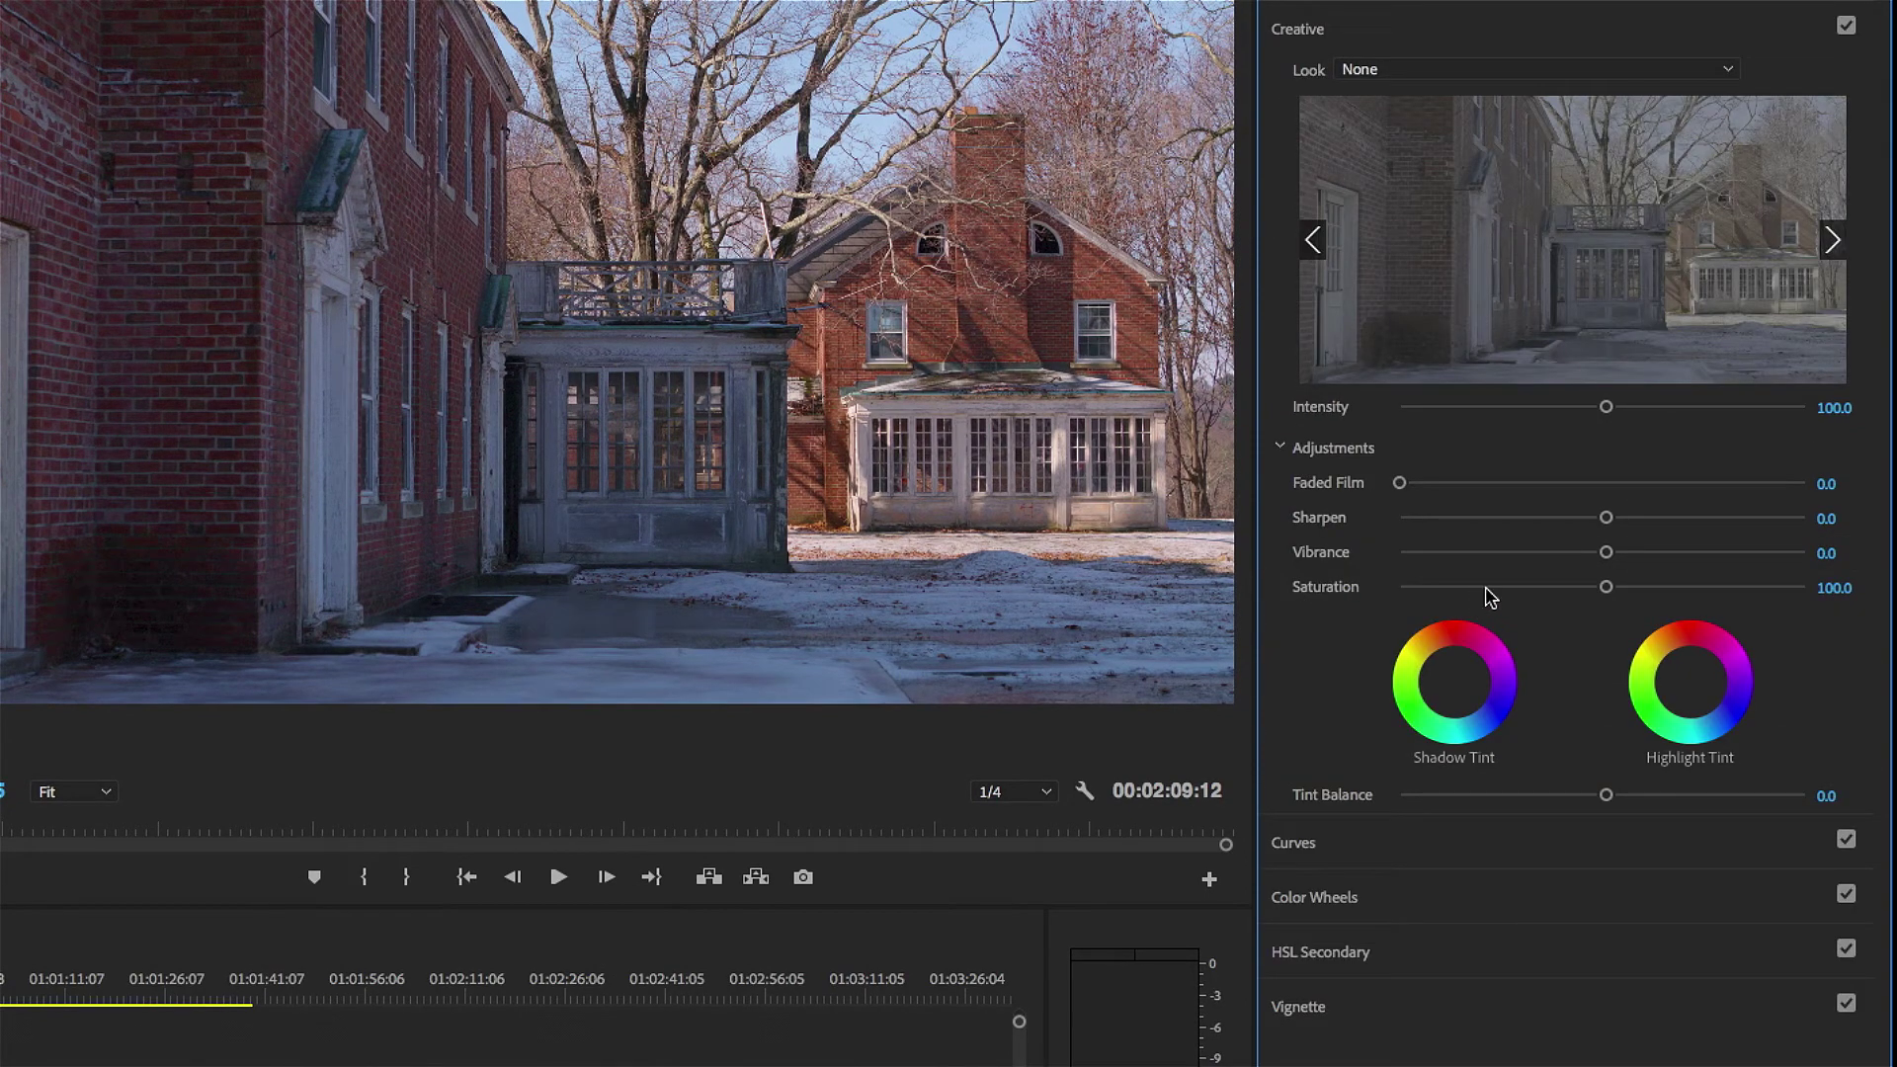
drag(1616, 551, 1642, 557)
drag(1608, 521, 1623, 518)
click(1829, 517)
text(10)
key(Return)
- Add a midpoint on the RGB curve and pull it down-right to darken the midtones
click(1343, 862)
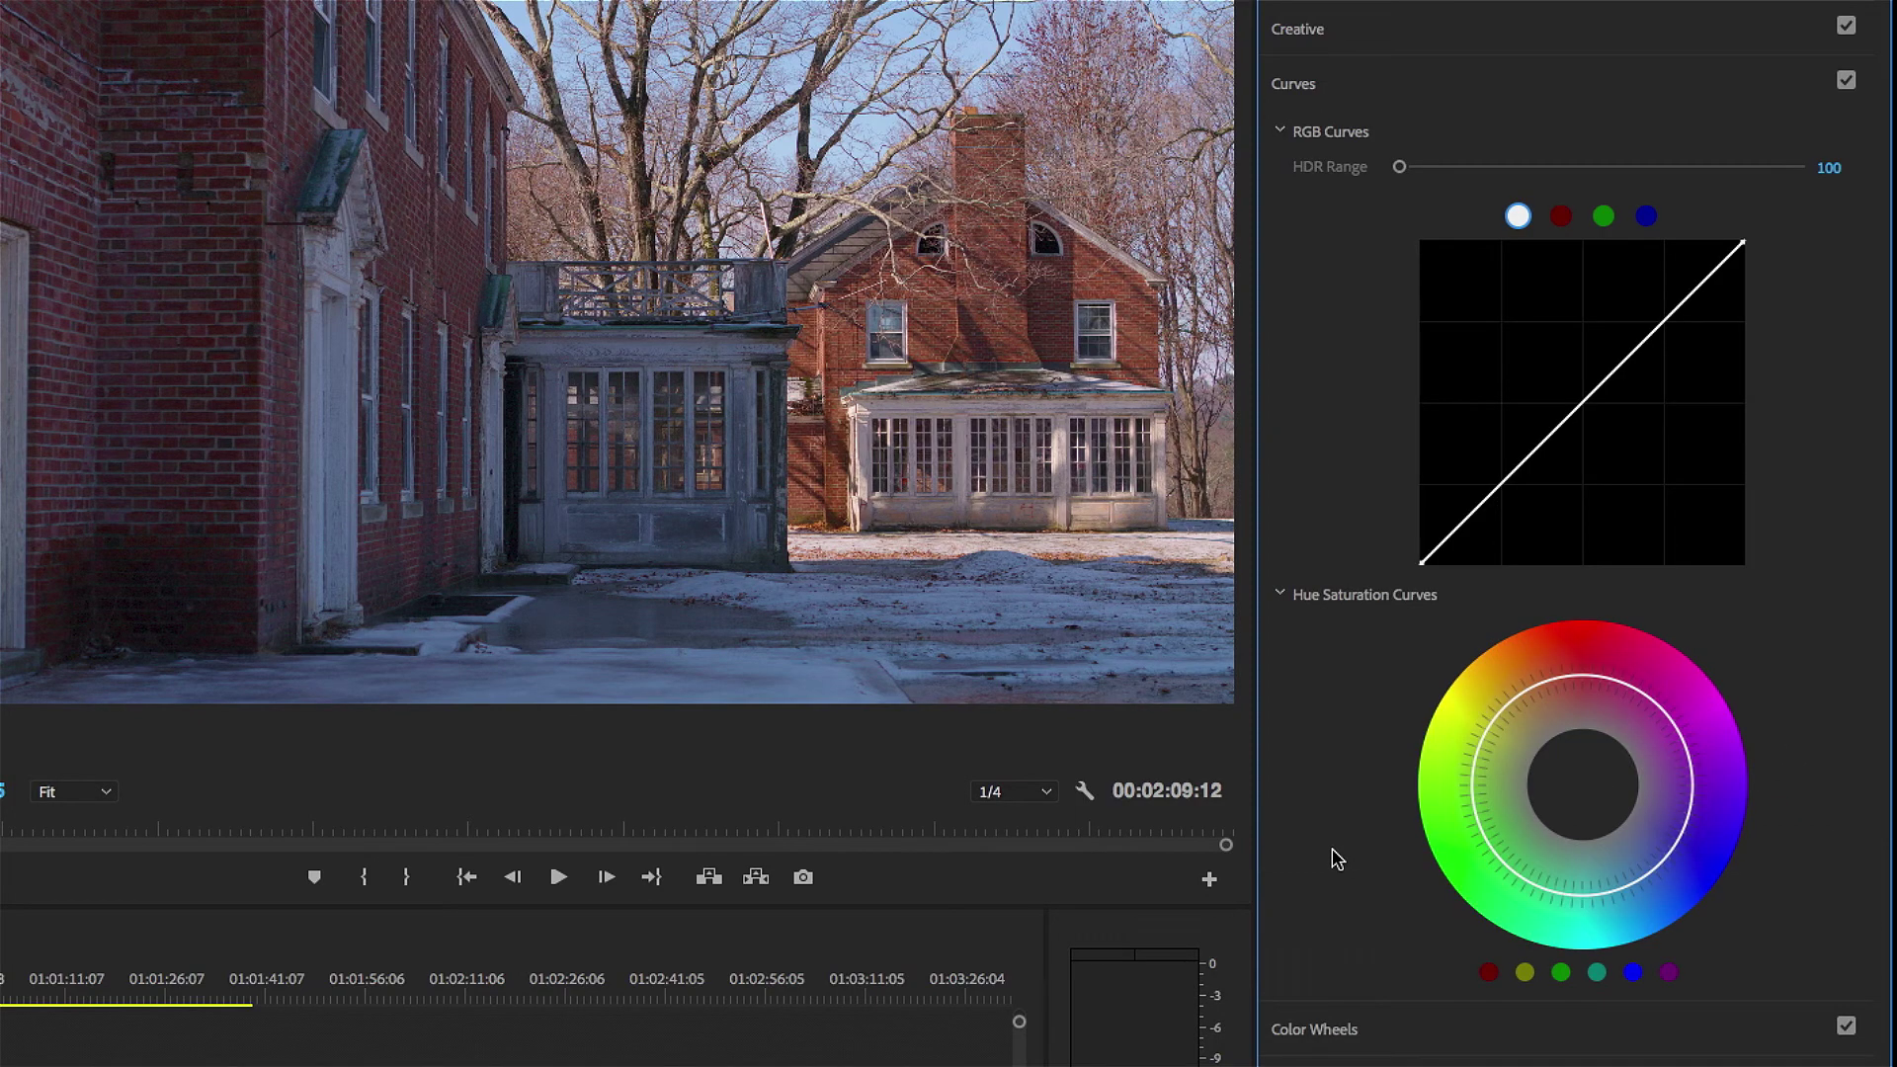
click(1578, 407)
drag(1579, 407, 1611, 432)
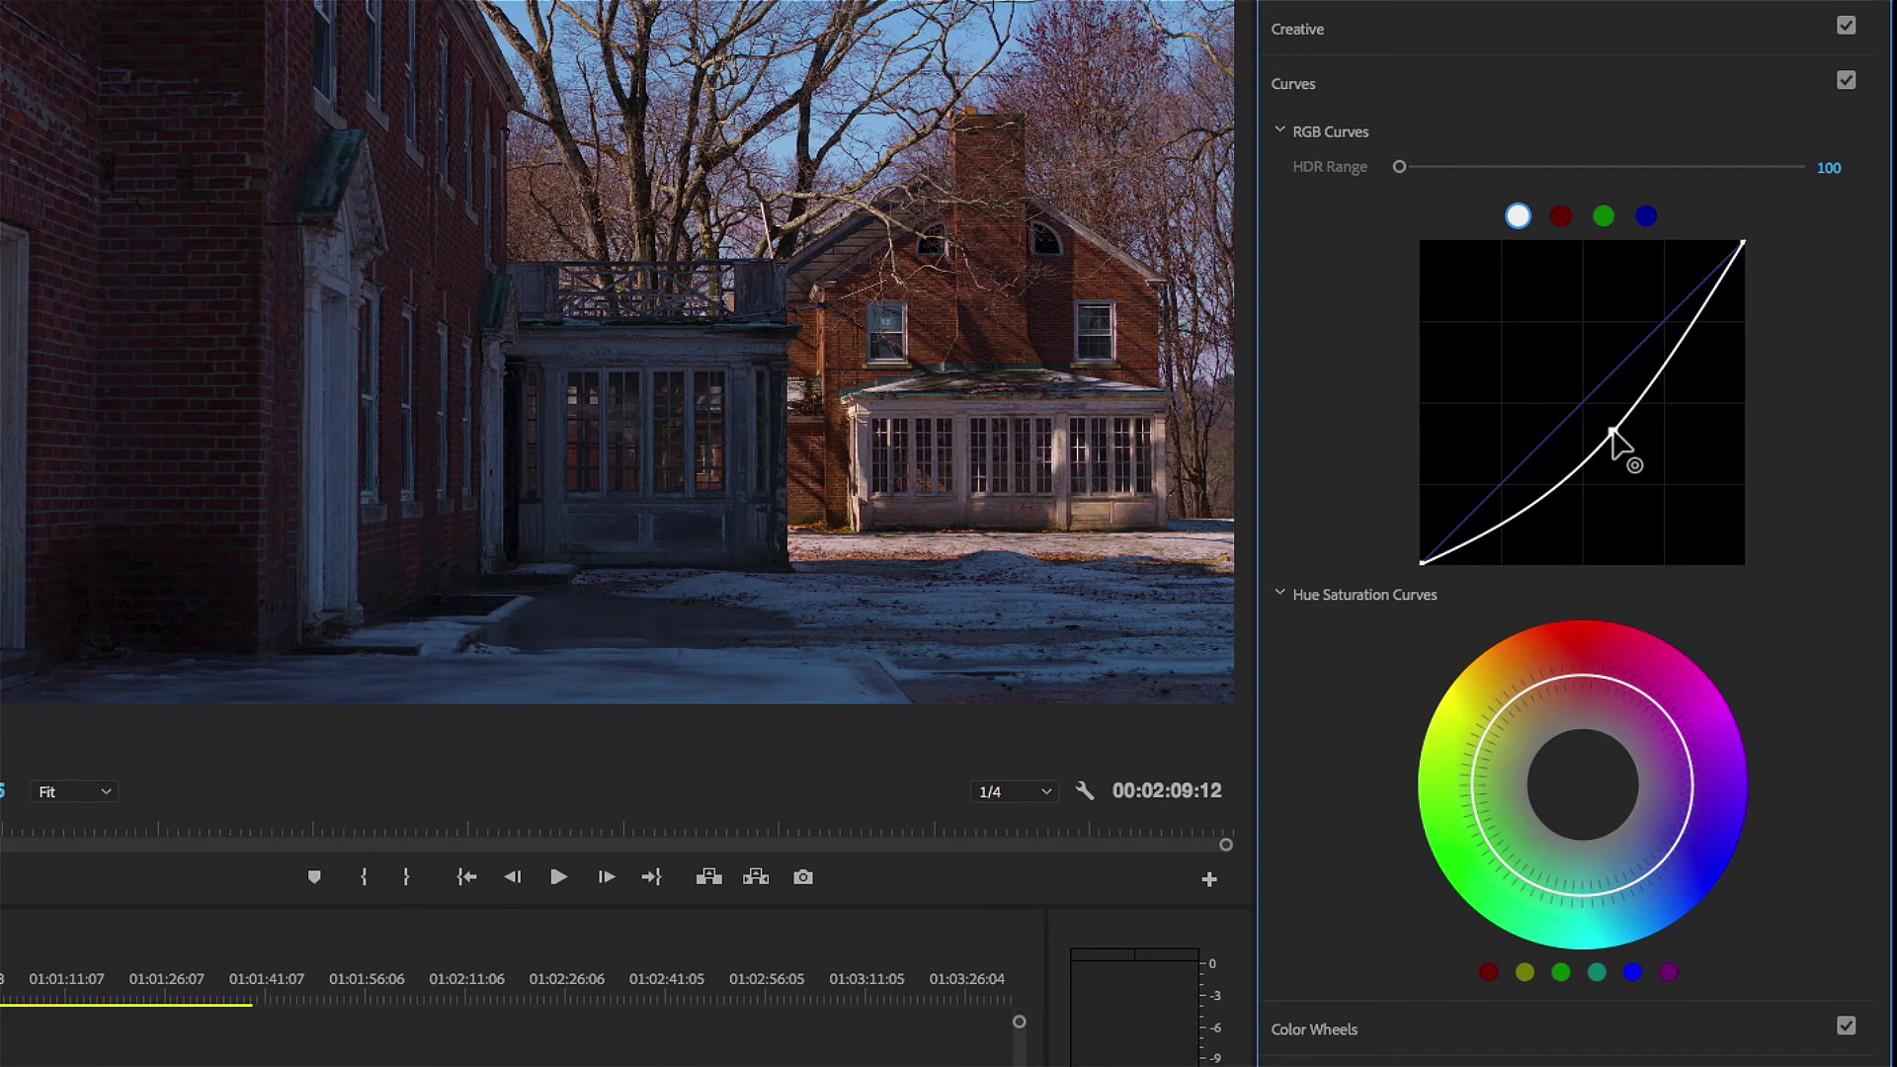
drag(1612, 432, 1602, 432)
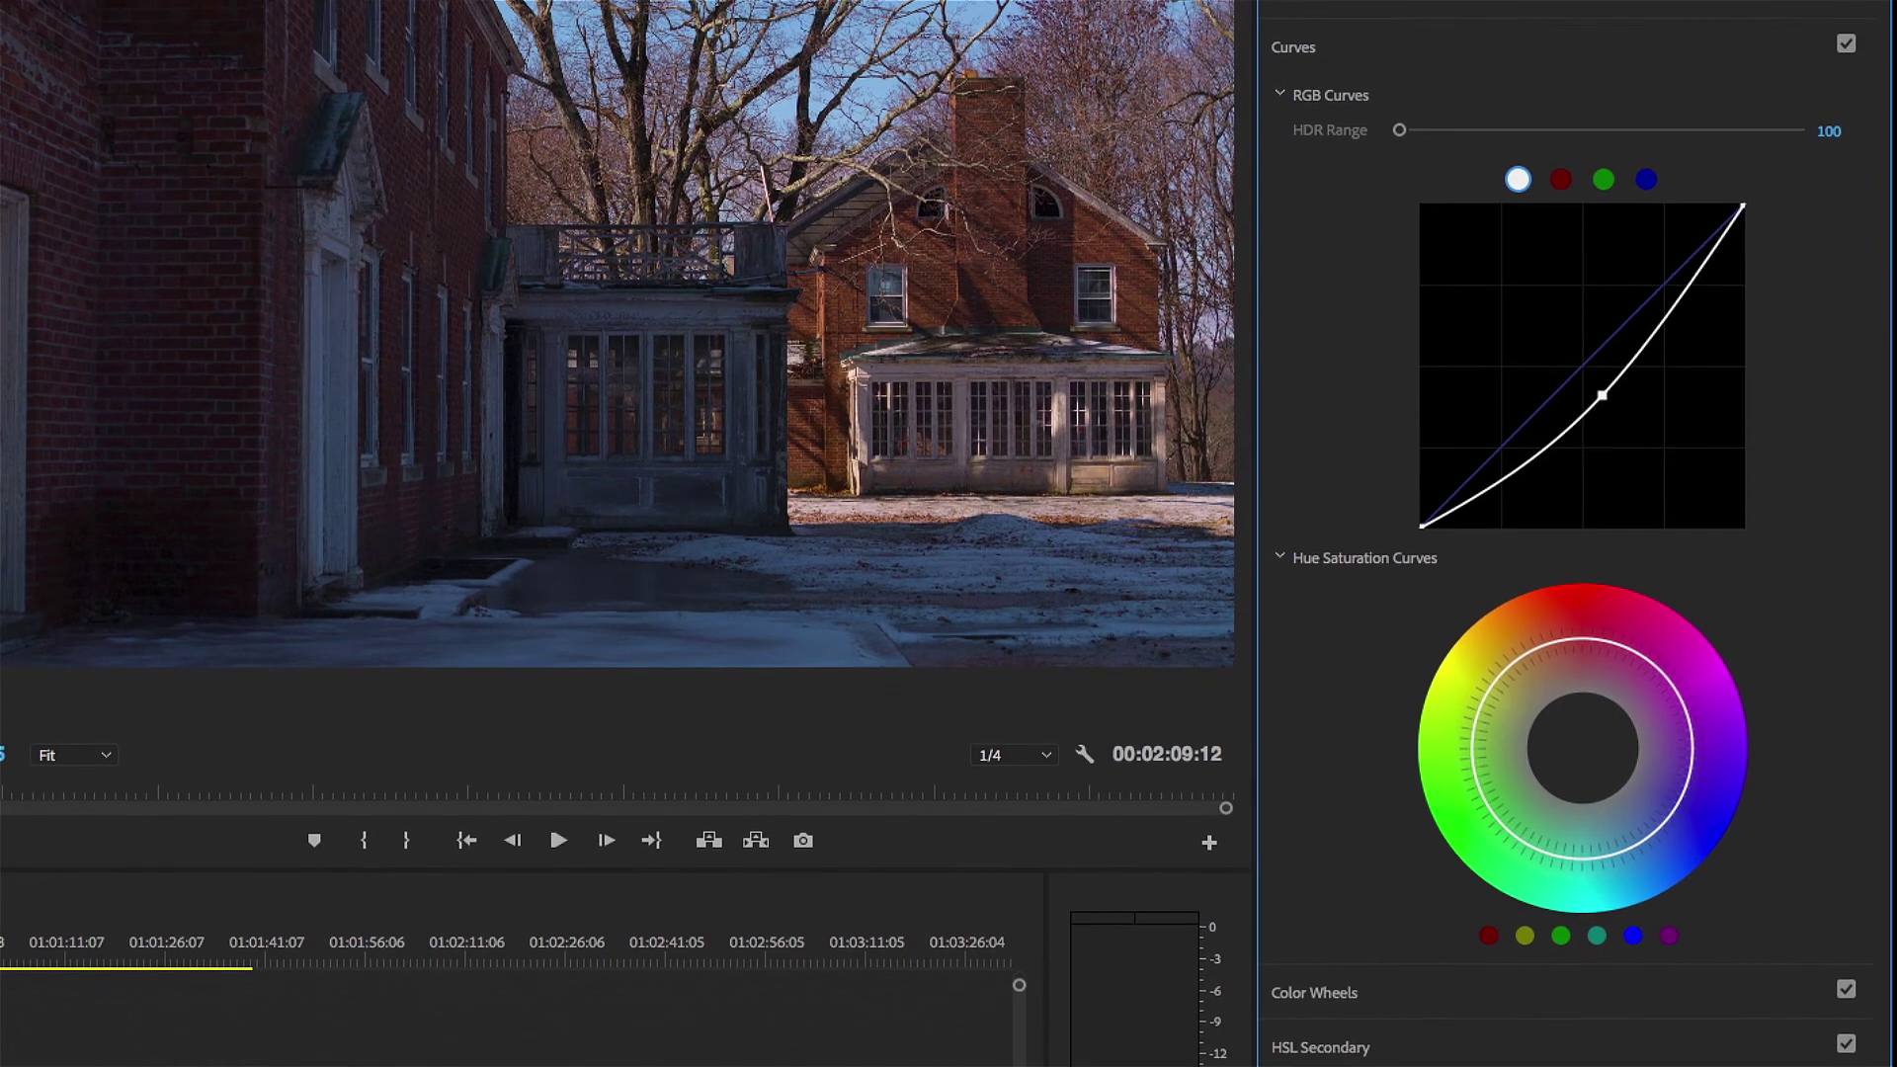
click(1318, 1045)
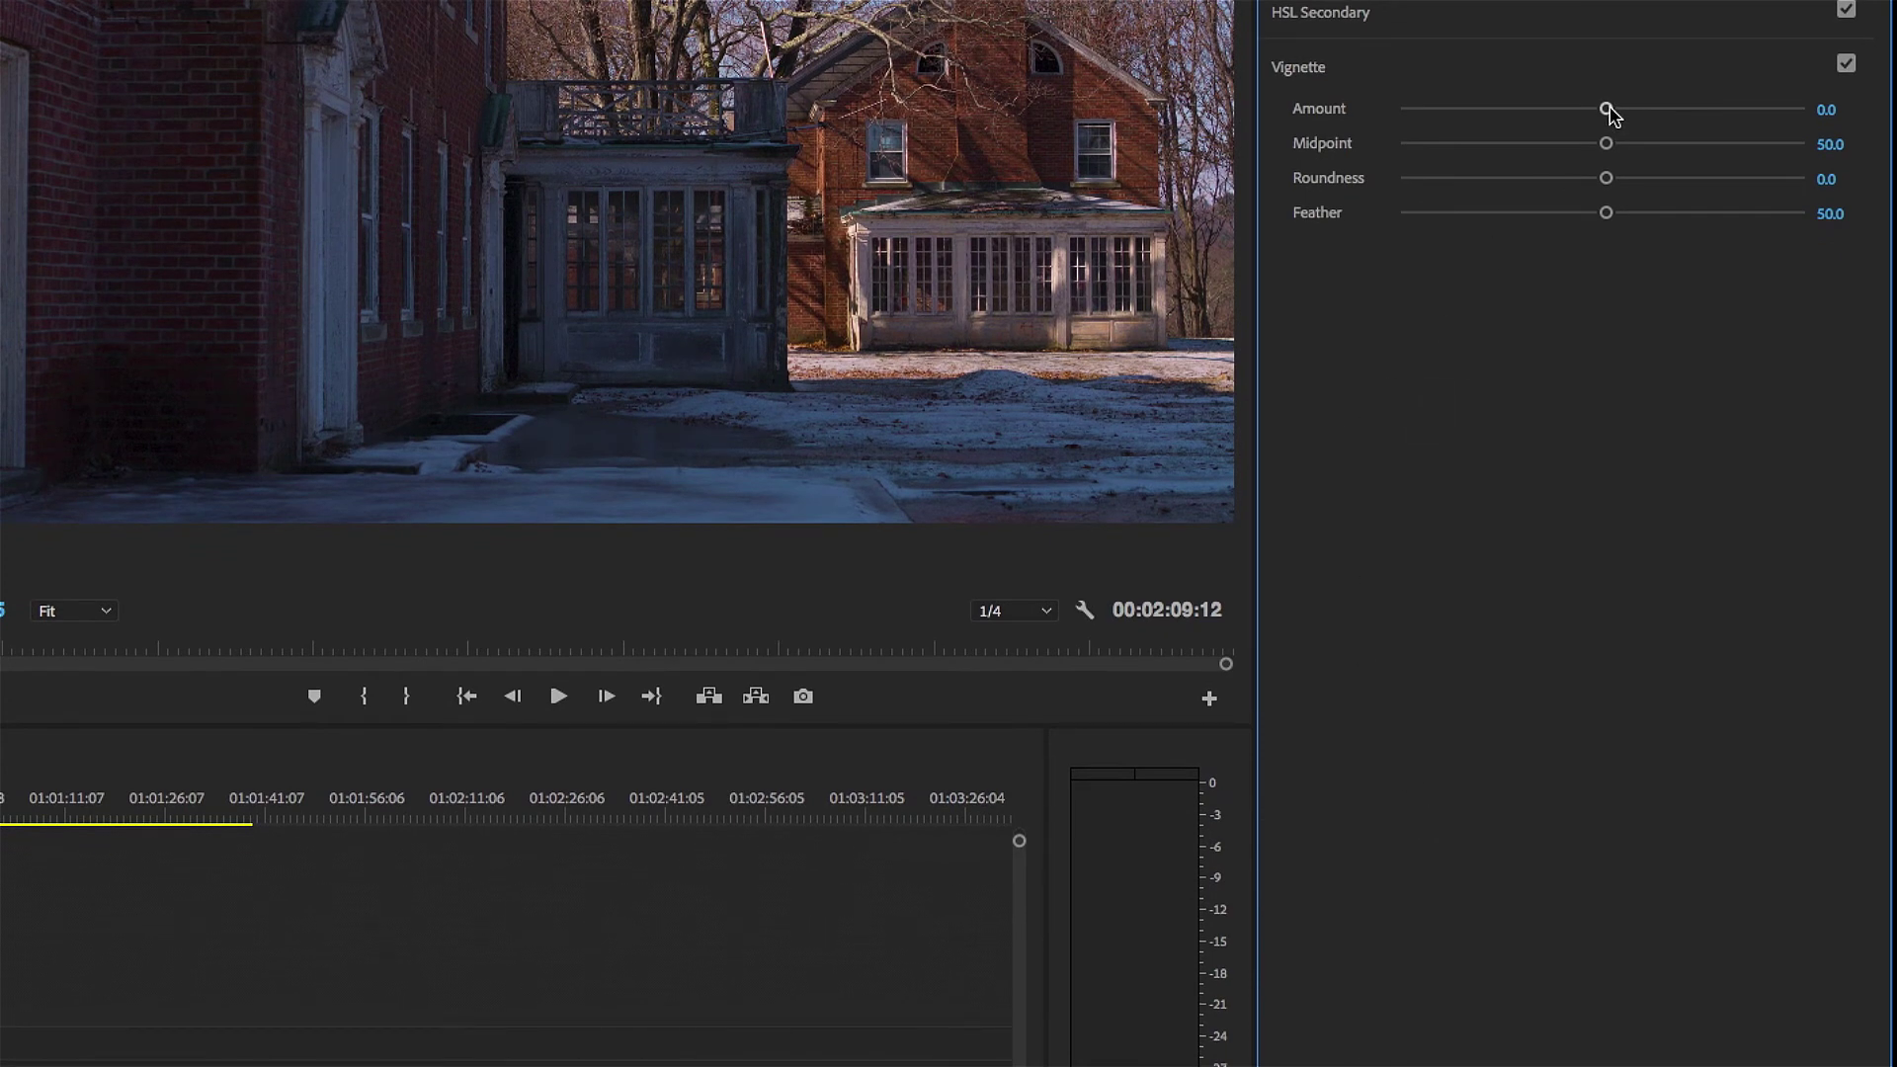
- Lower the Vignette Amount slightly below zero
drag(1609, 109, 1570, 111)
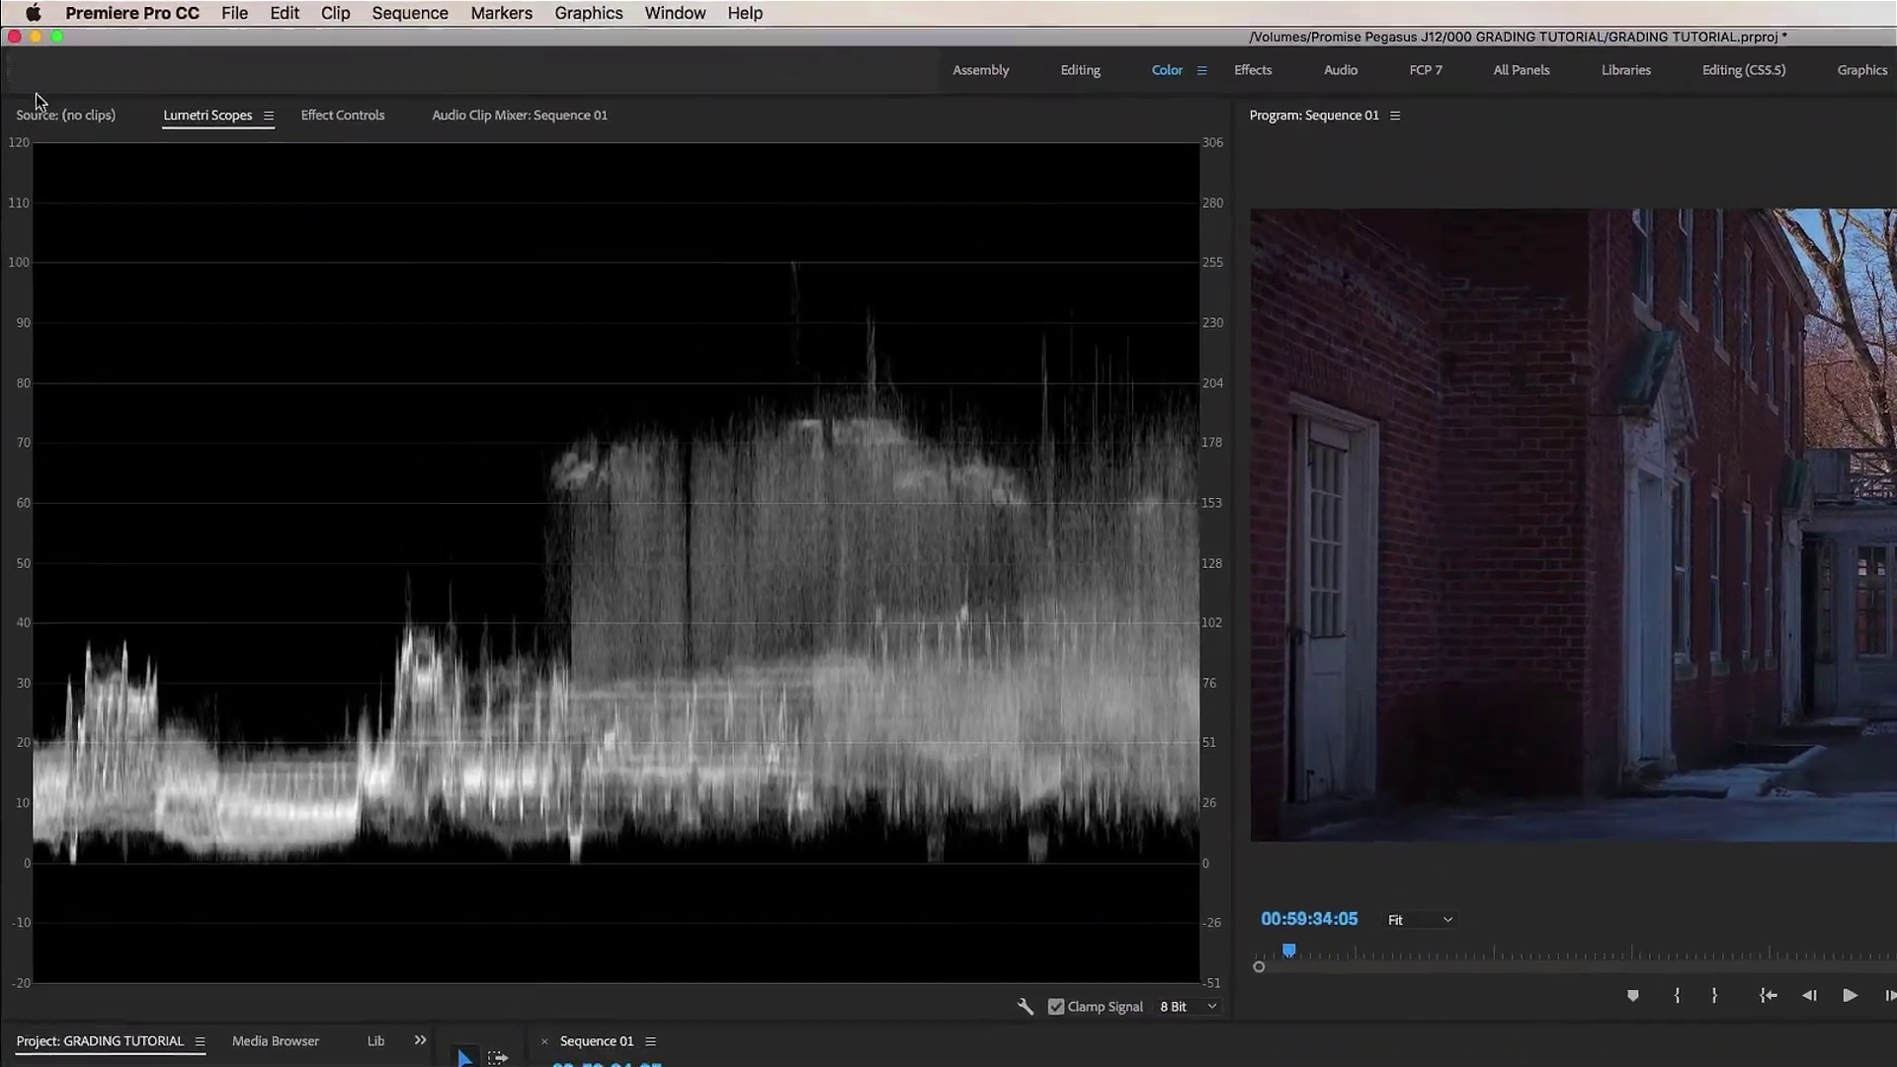
- Save the clip's Lumetri Color effect as a preset named GRADING TUTORIAL CC
click(341, 118)
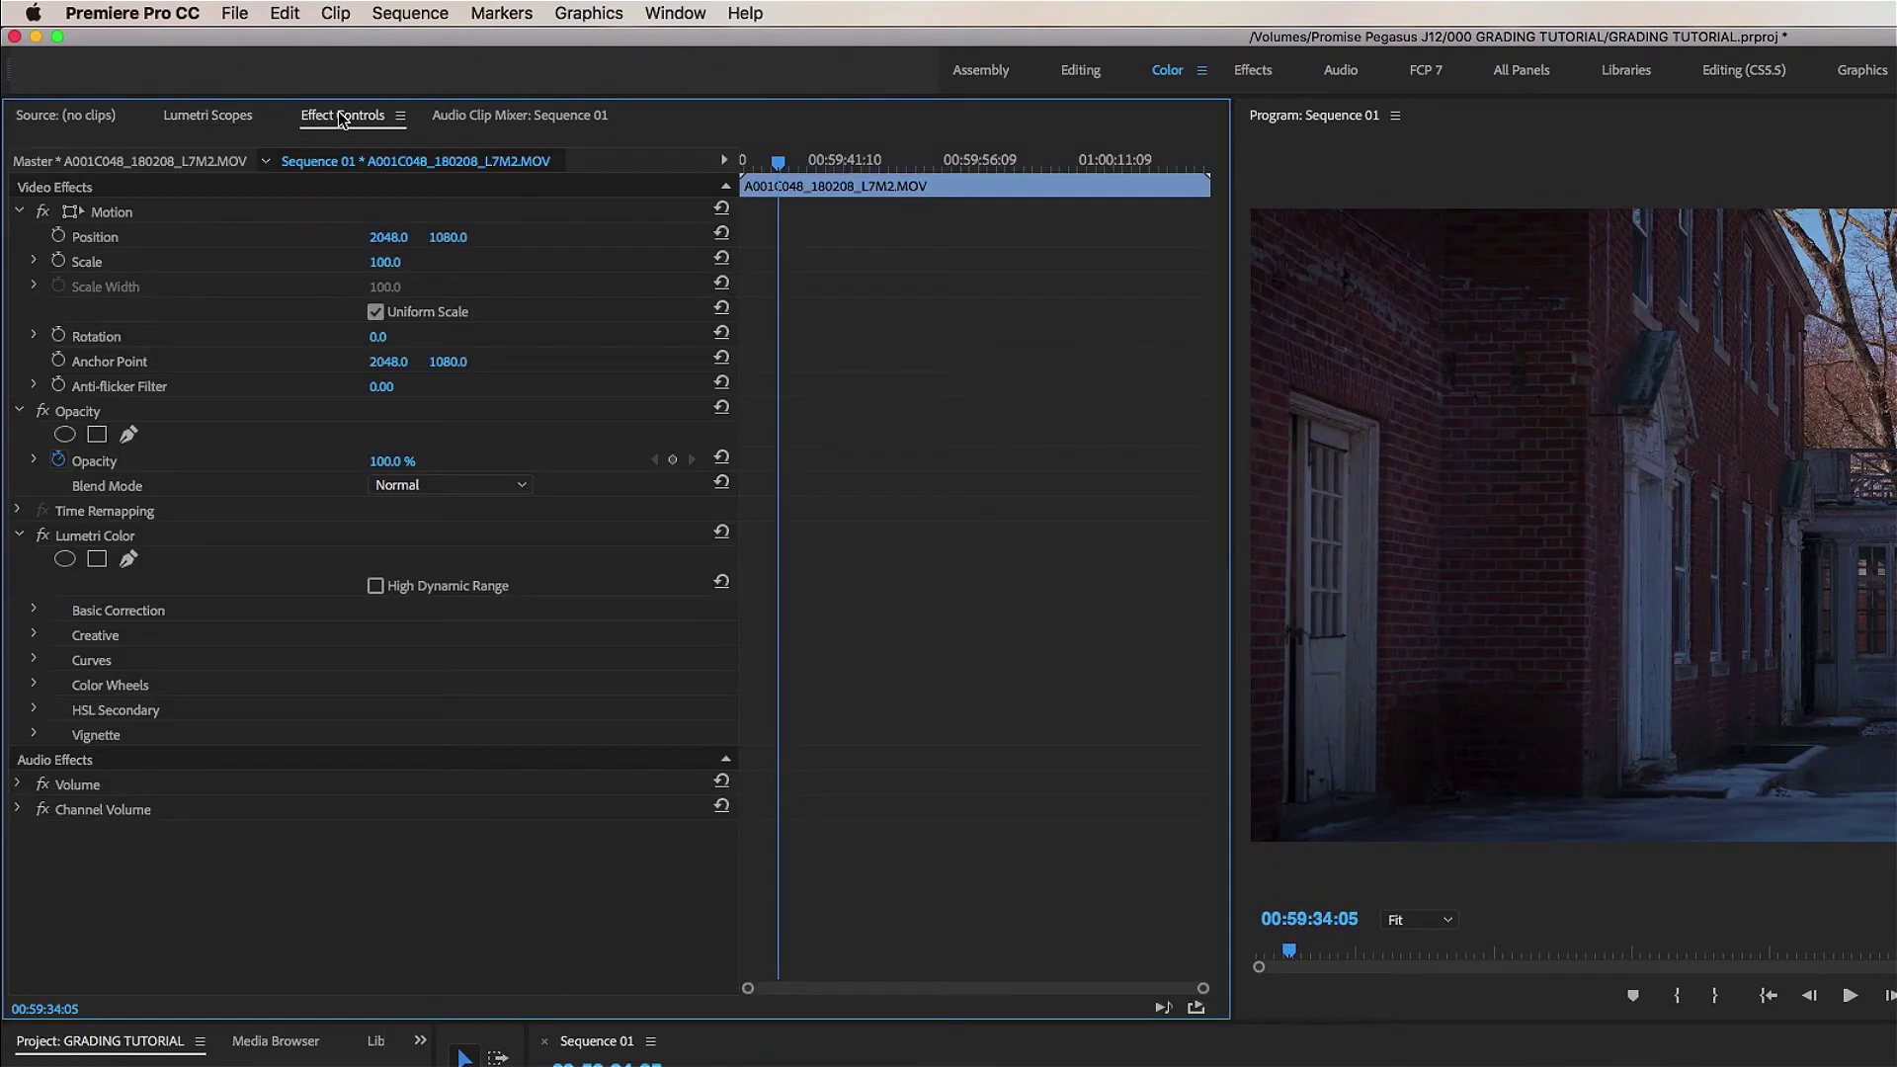
click(96, 537)
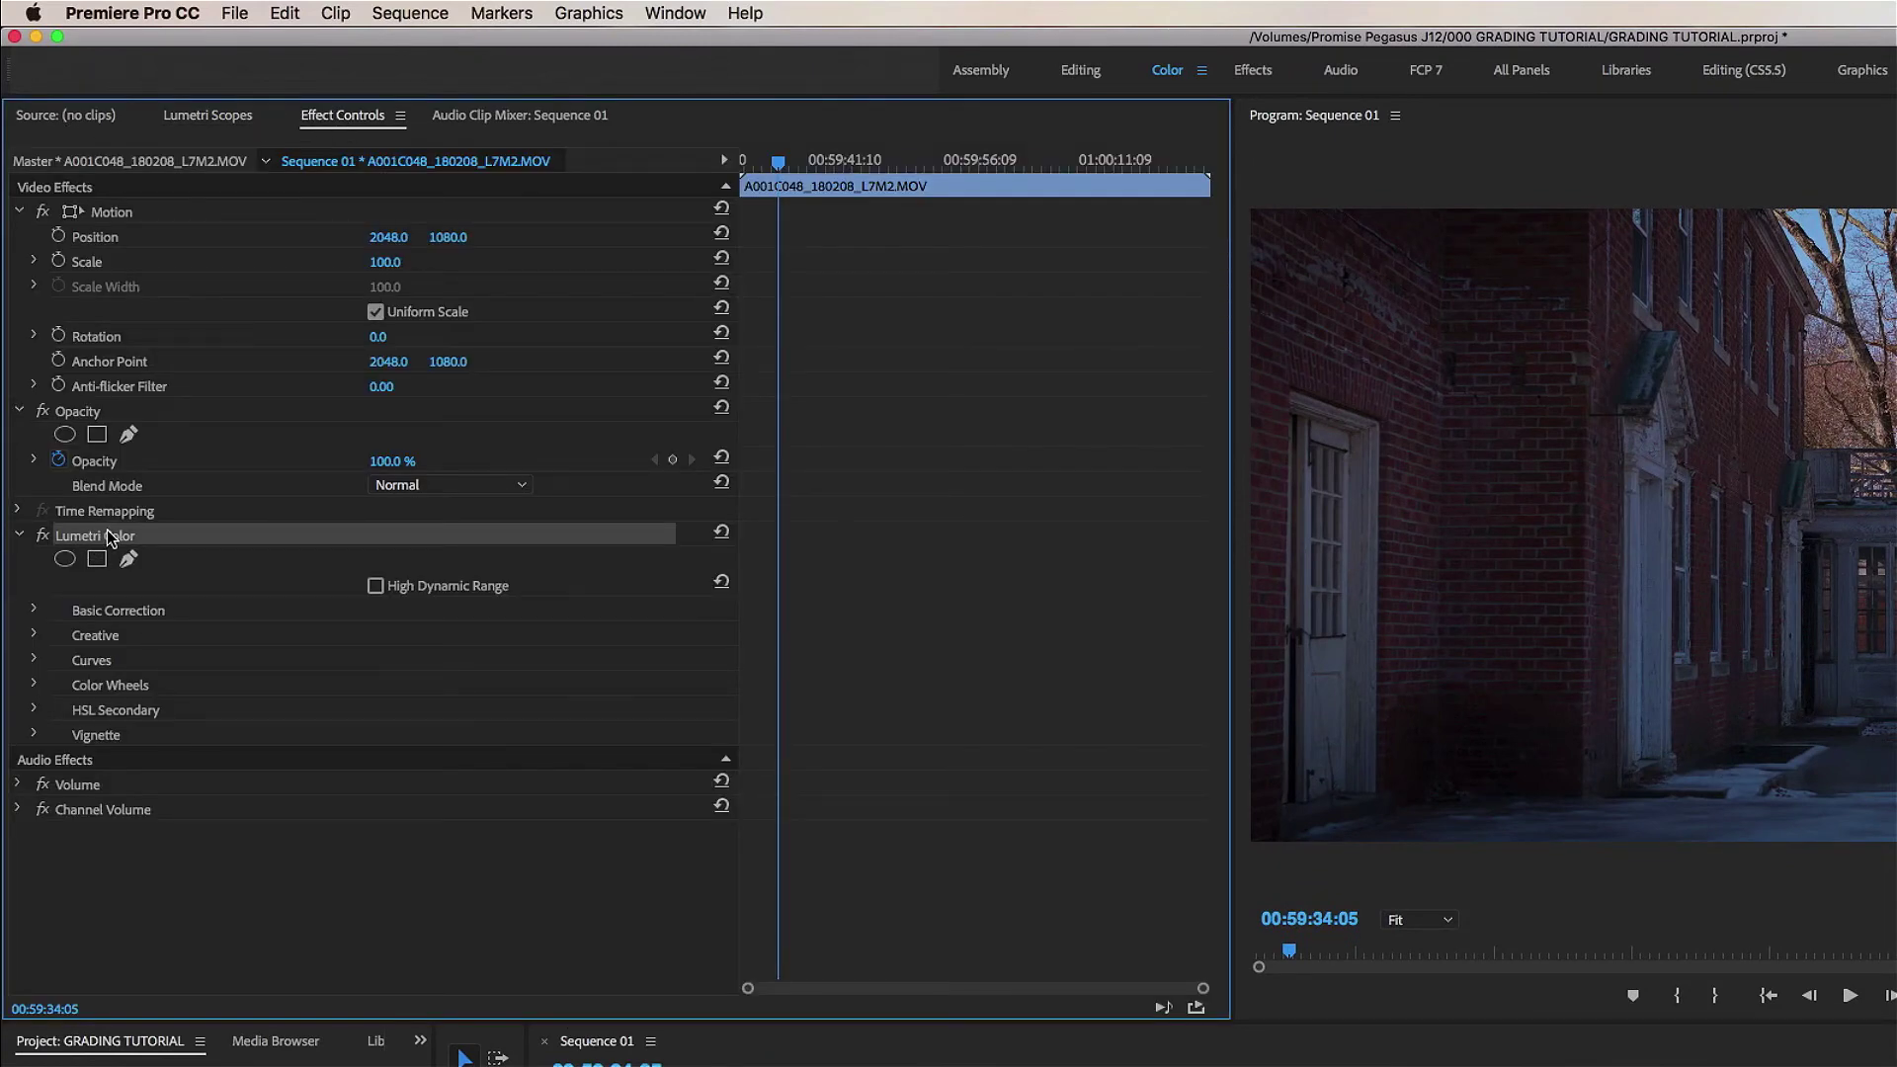
right_click(109, 538)
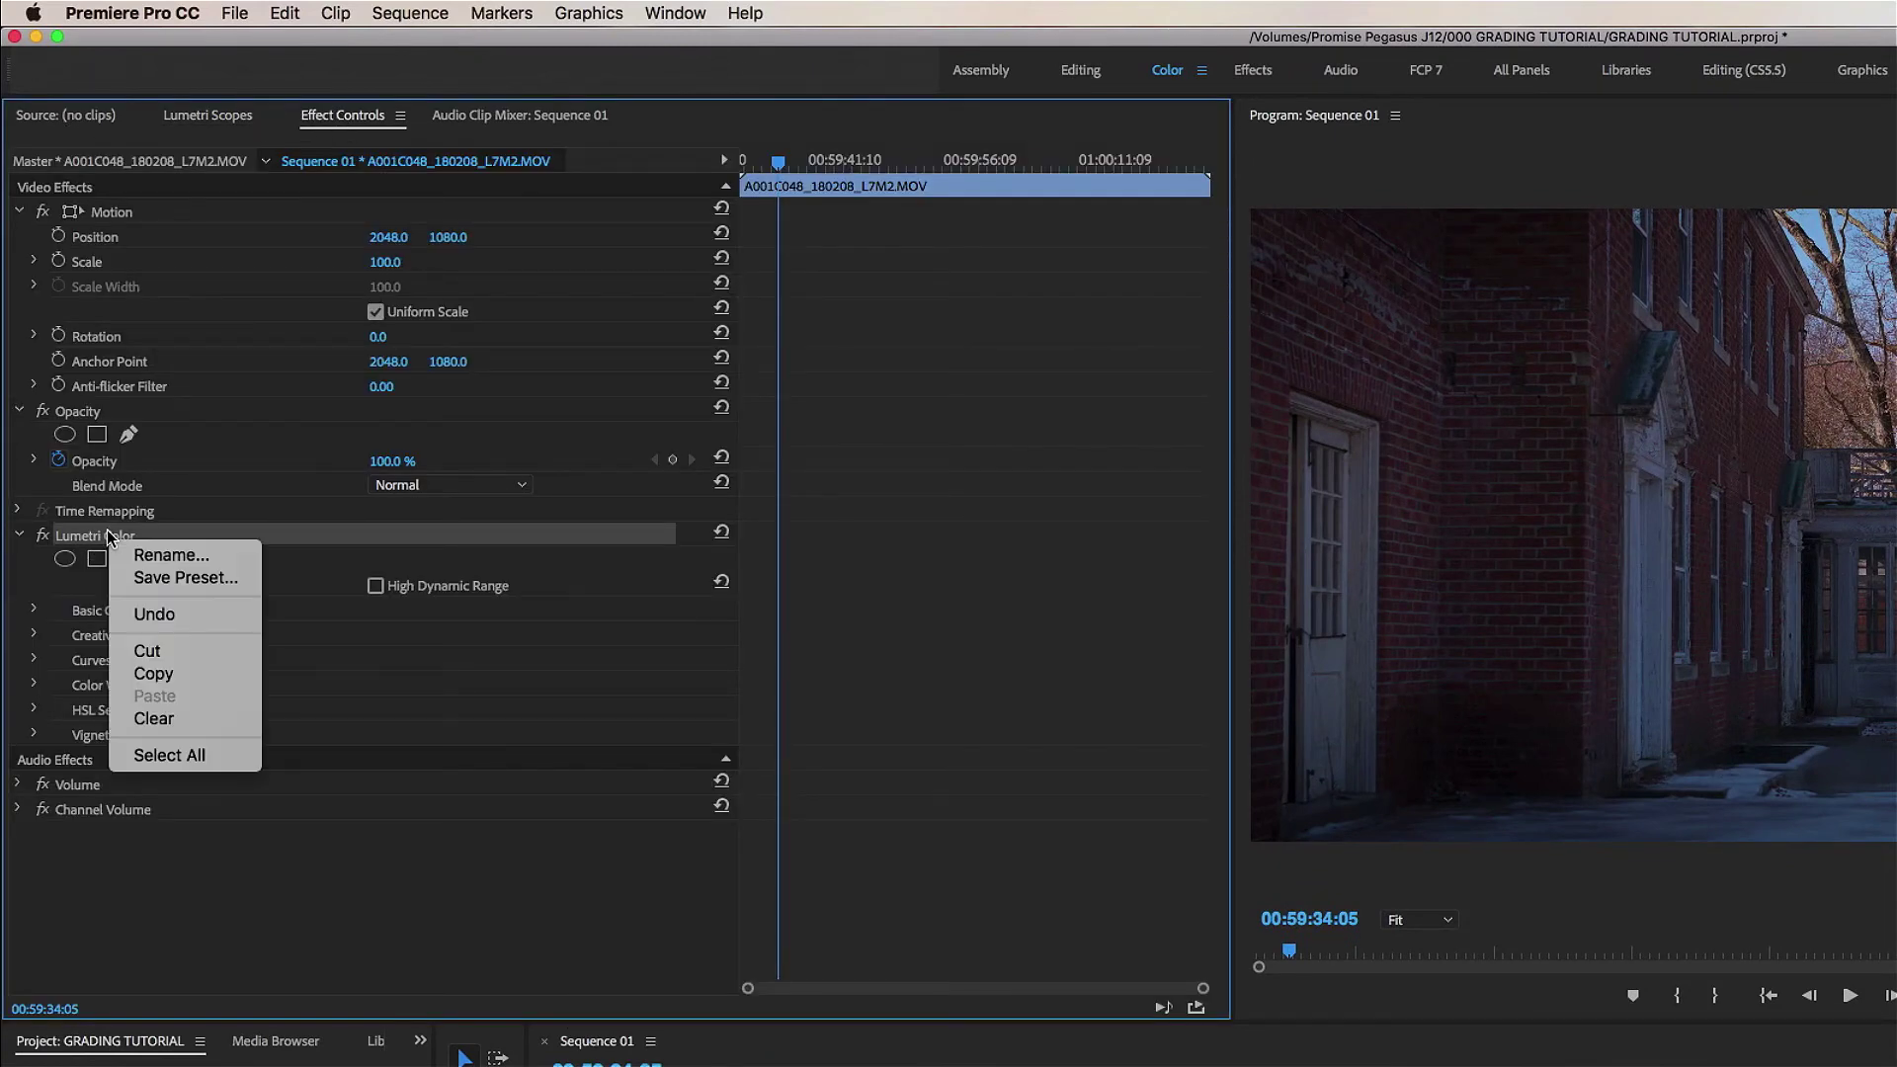
click(204, 575)
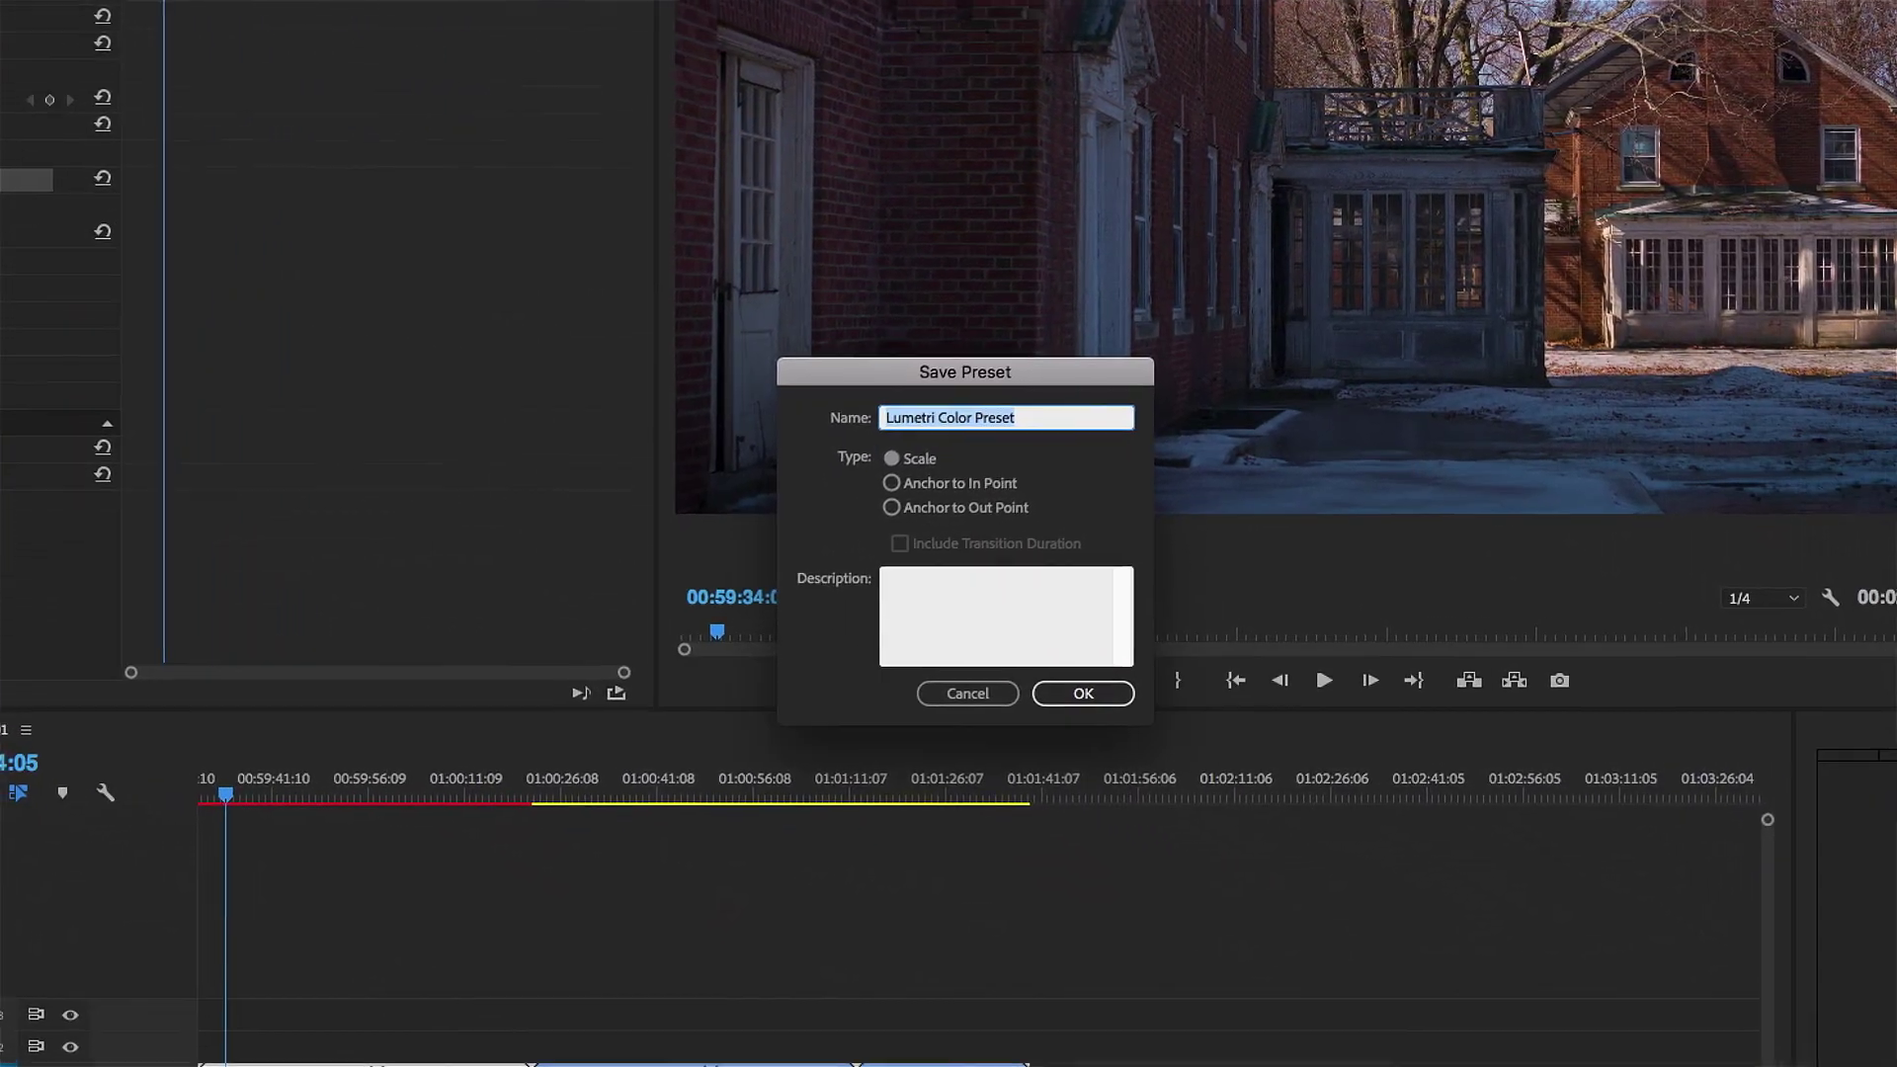
text(GRADING TUTORIAL CC)
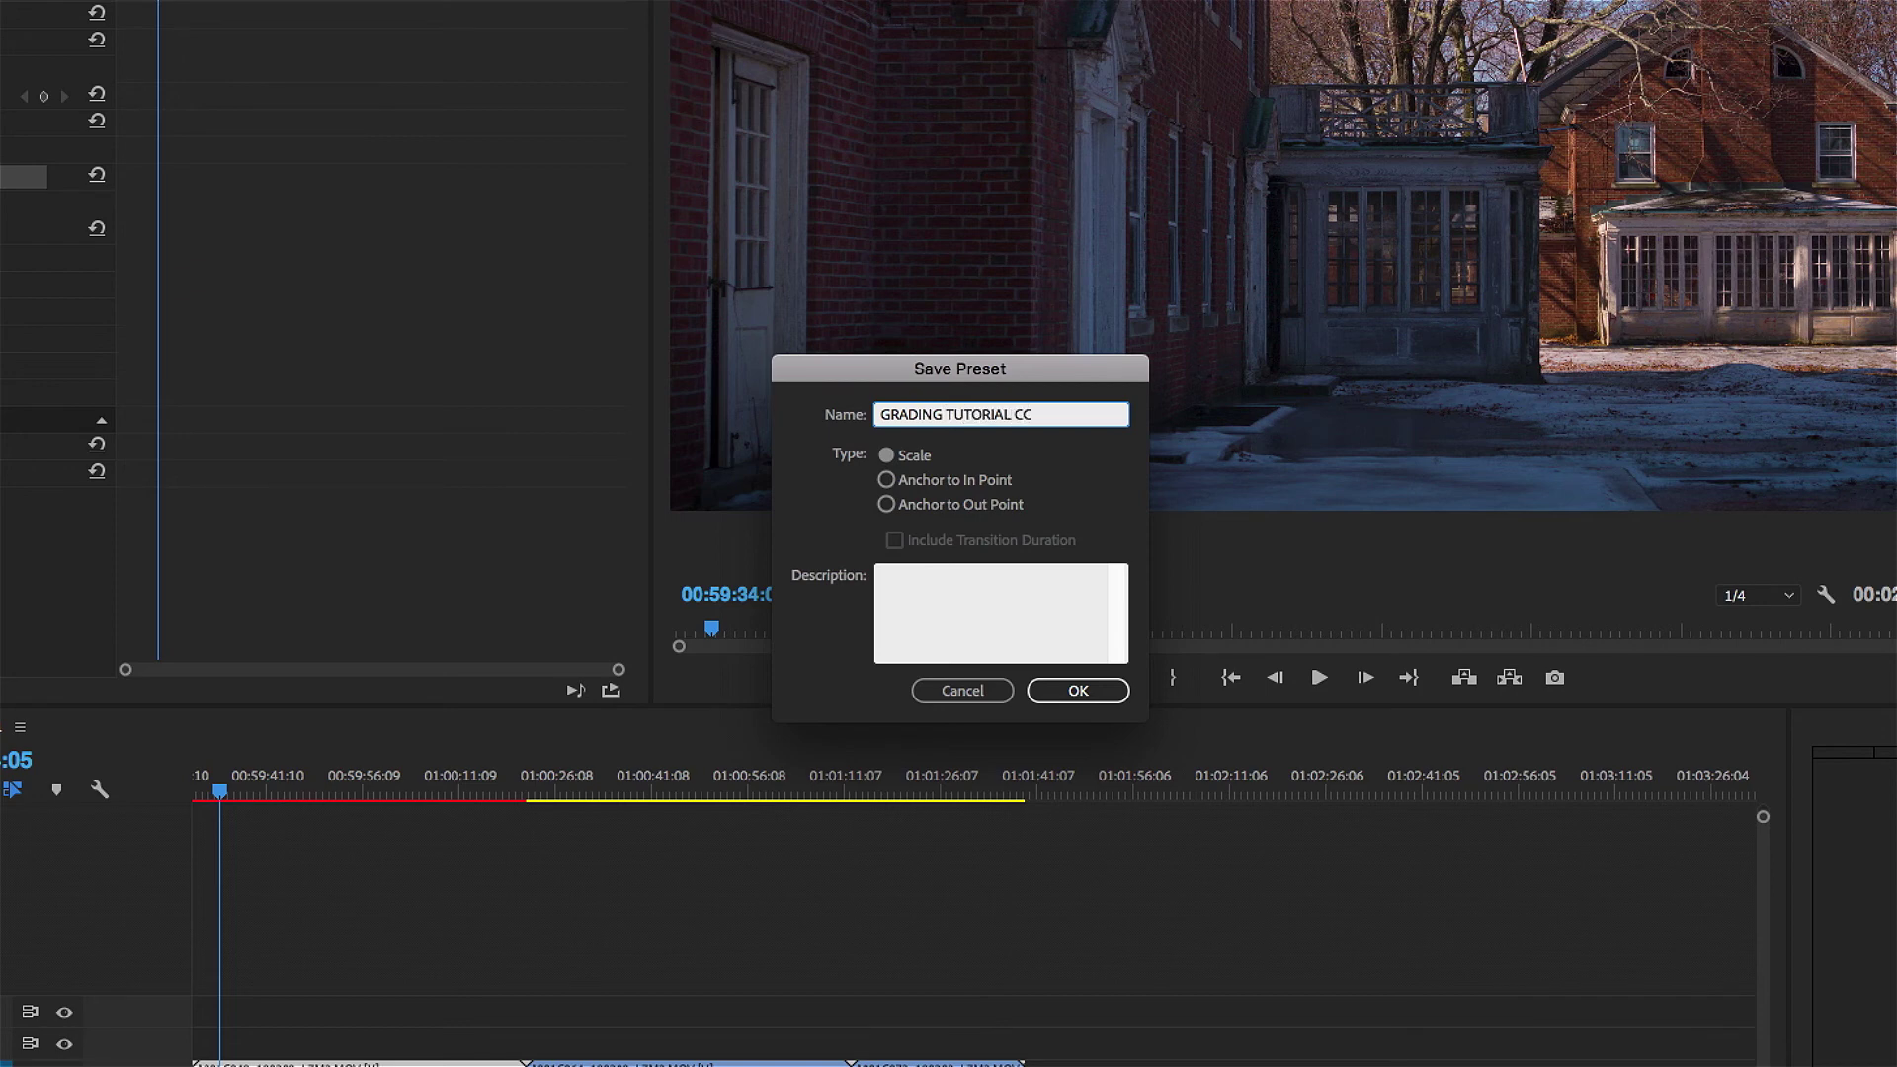
click(1082, 689)
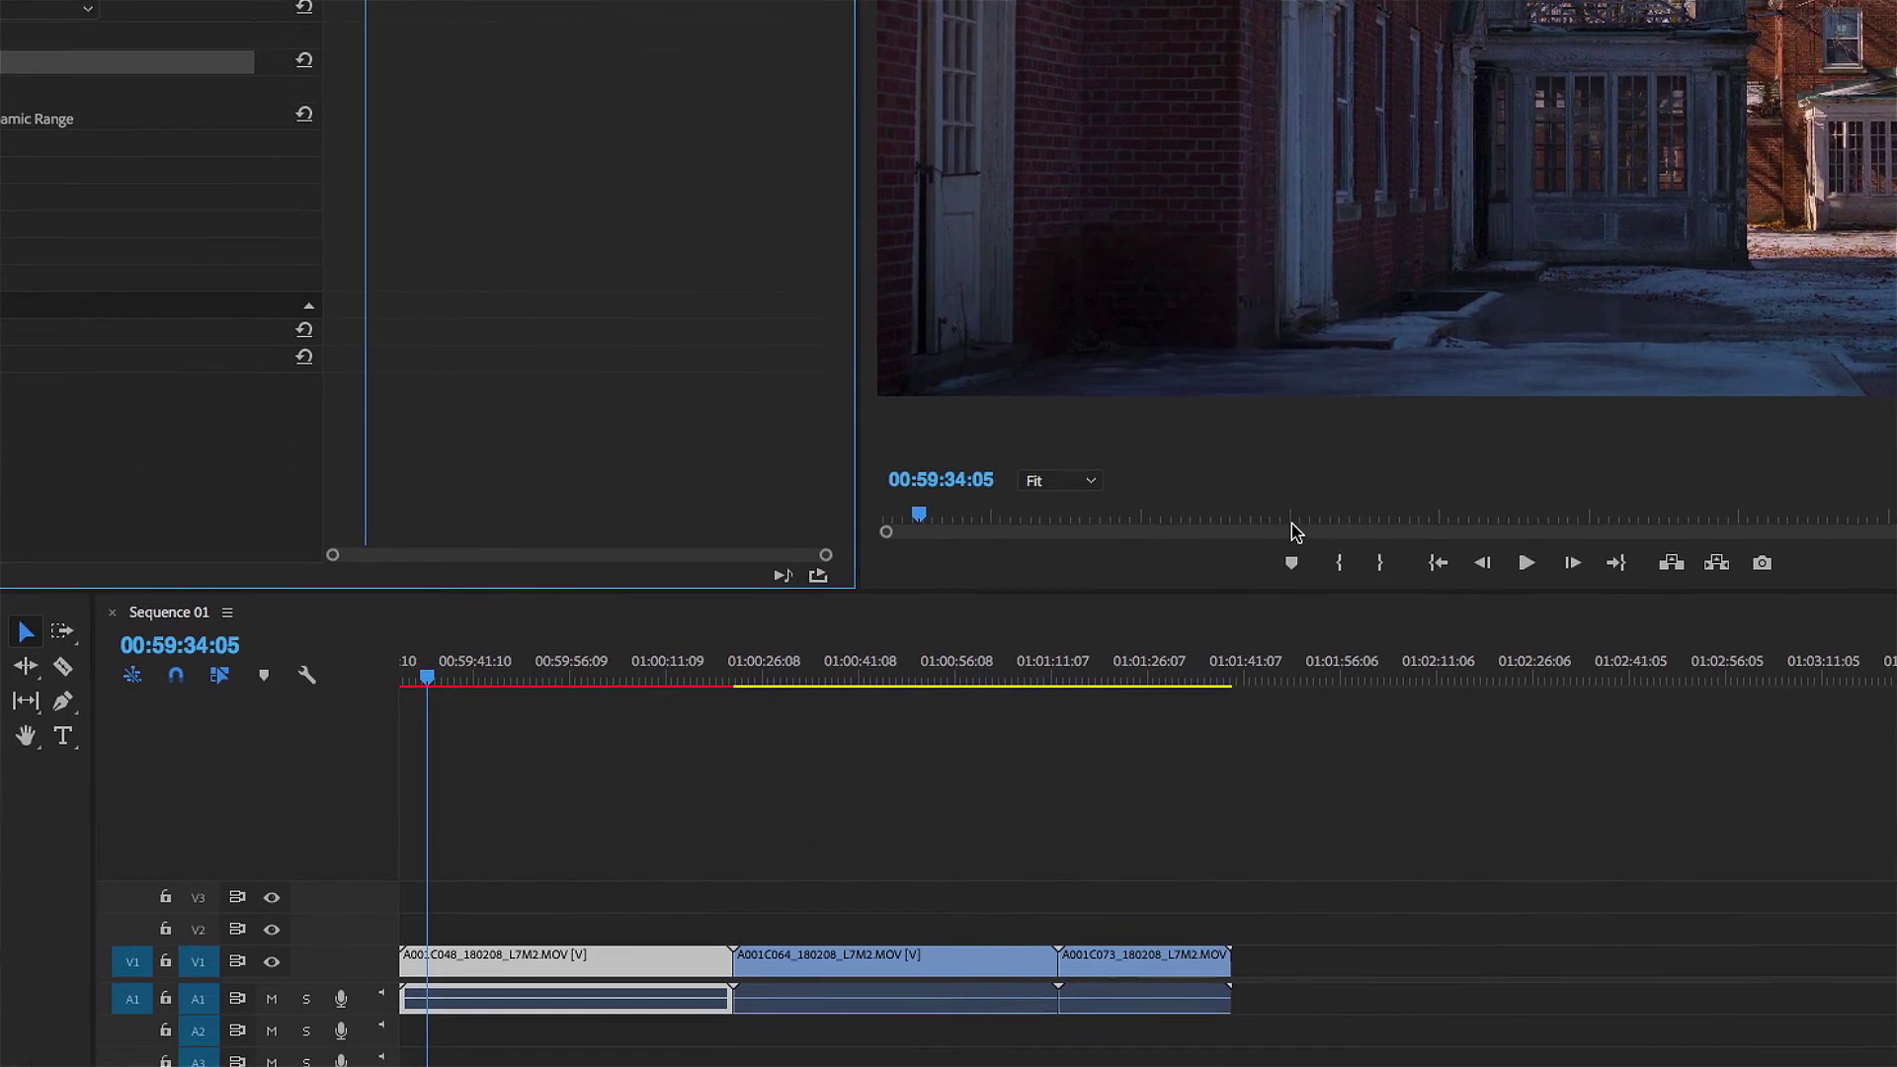
- Drag the GRADING TUTORIAL CC preset from Effects > Presets onto the second and third V1 clips
click(126, 530)
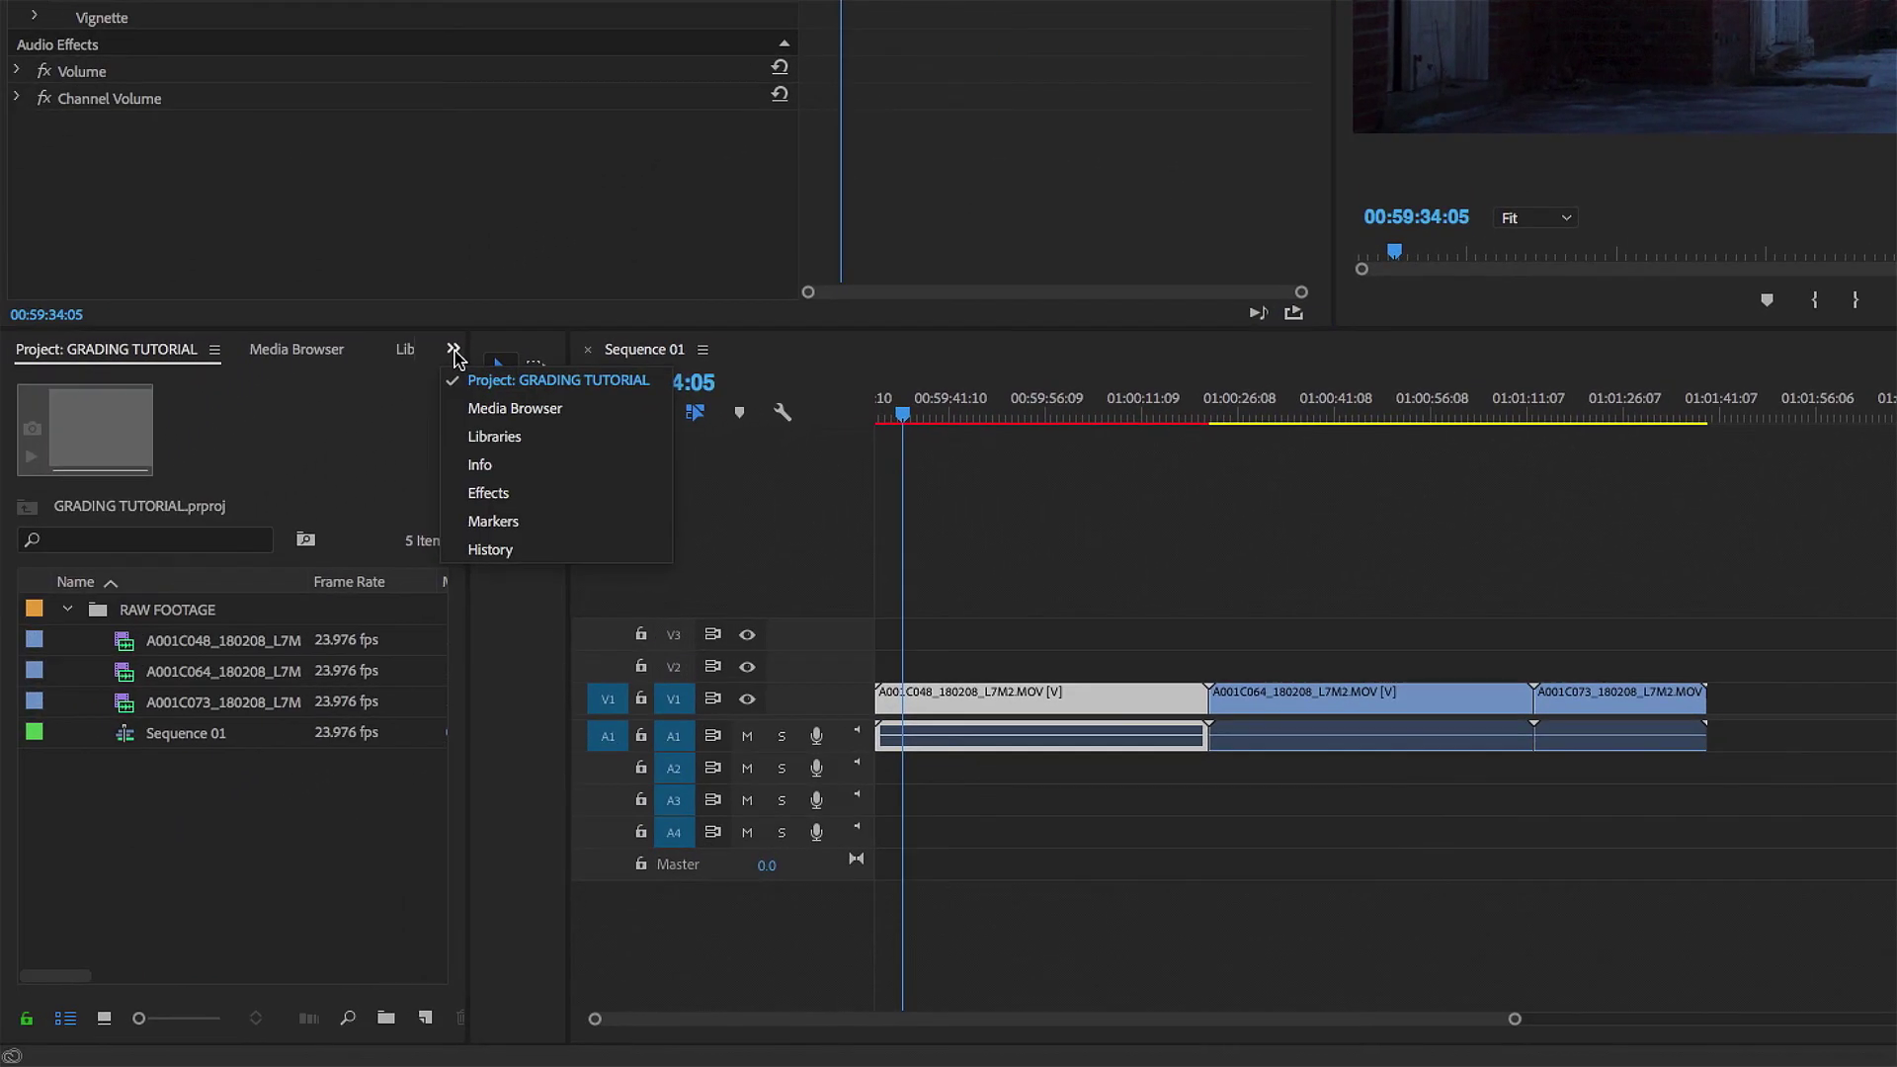
click(497, 492)
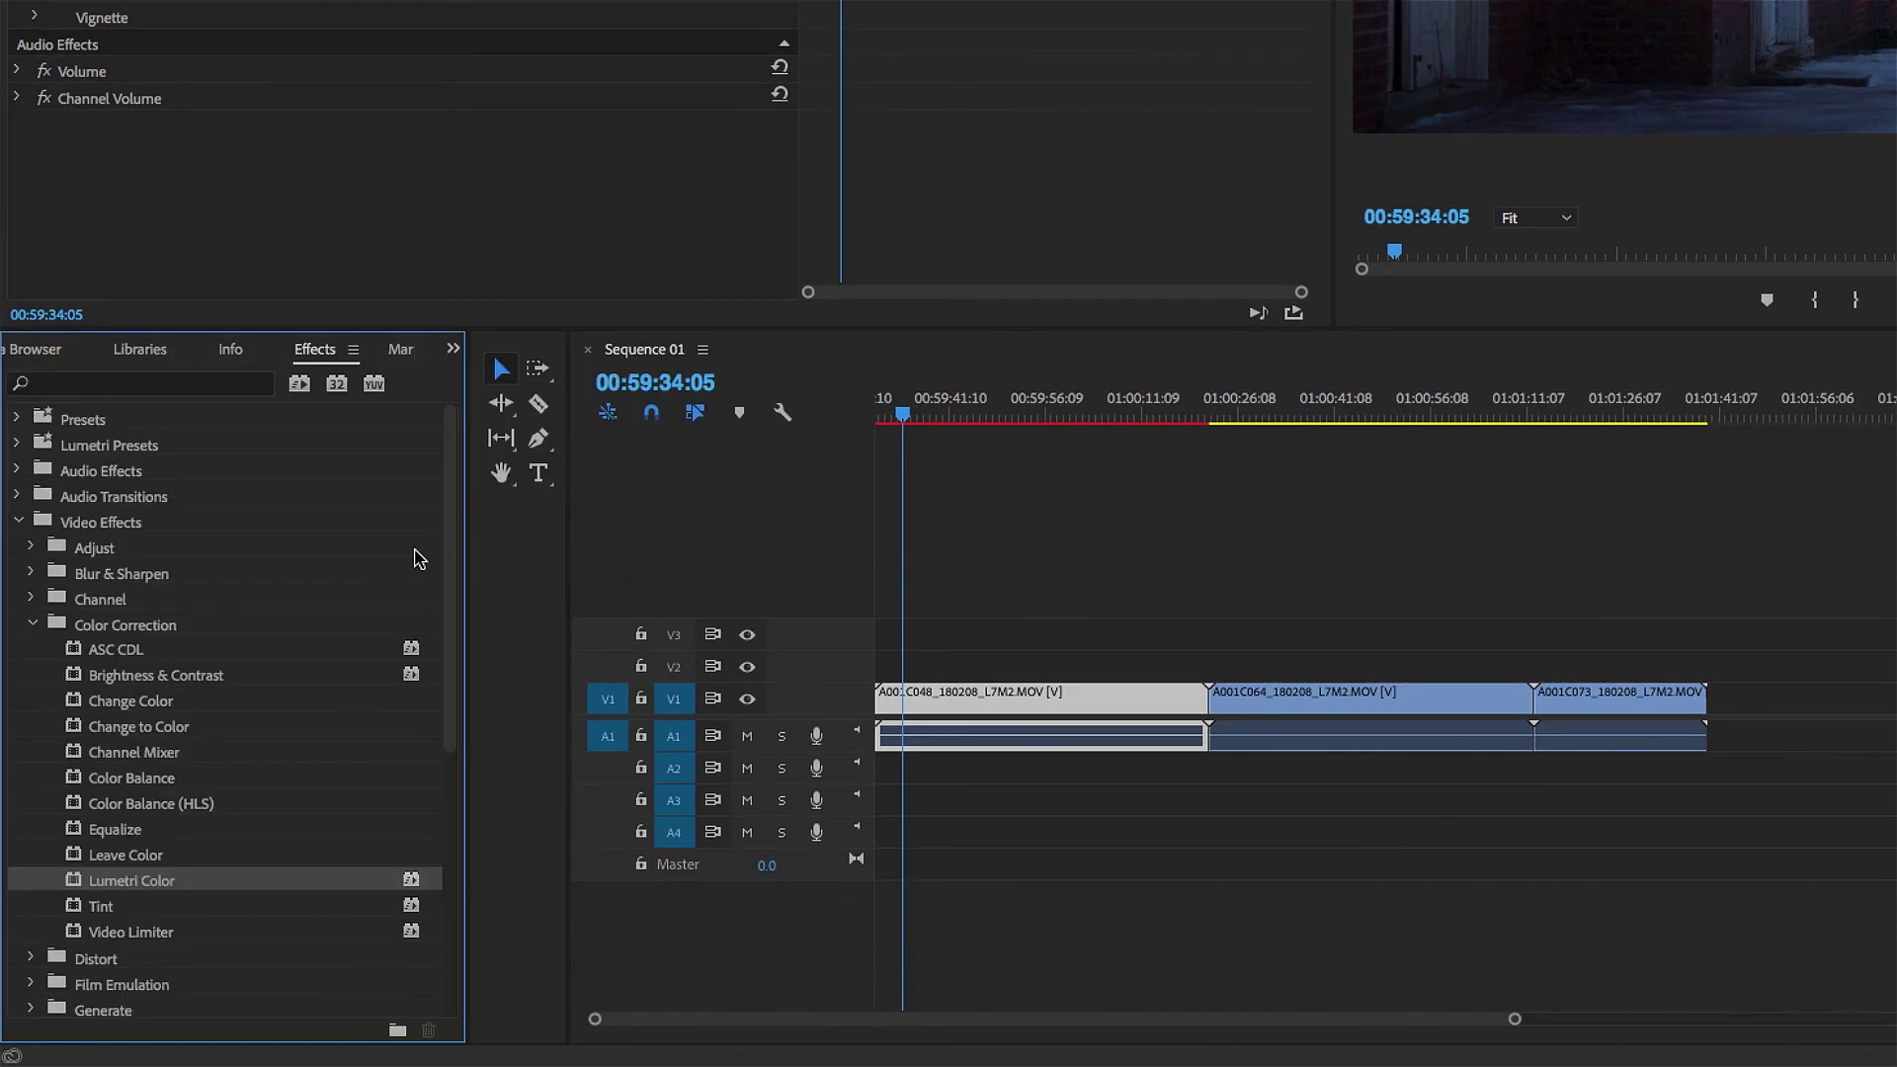
click(15, 420)
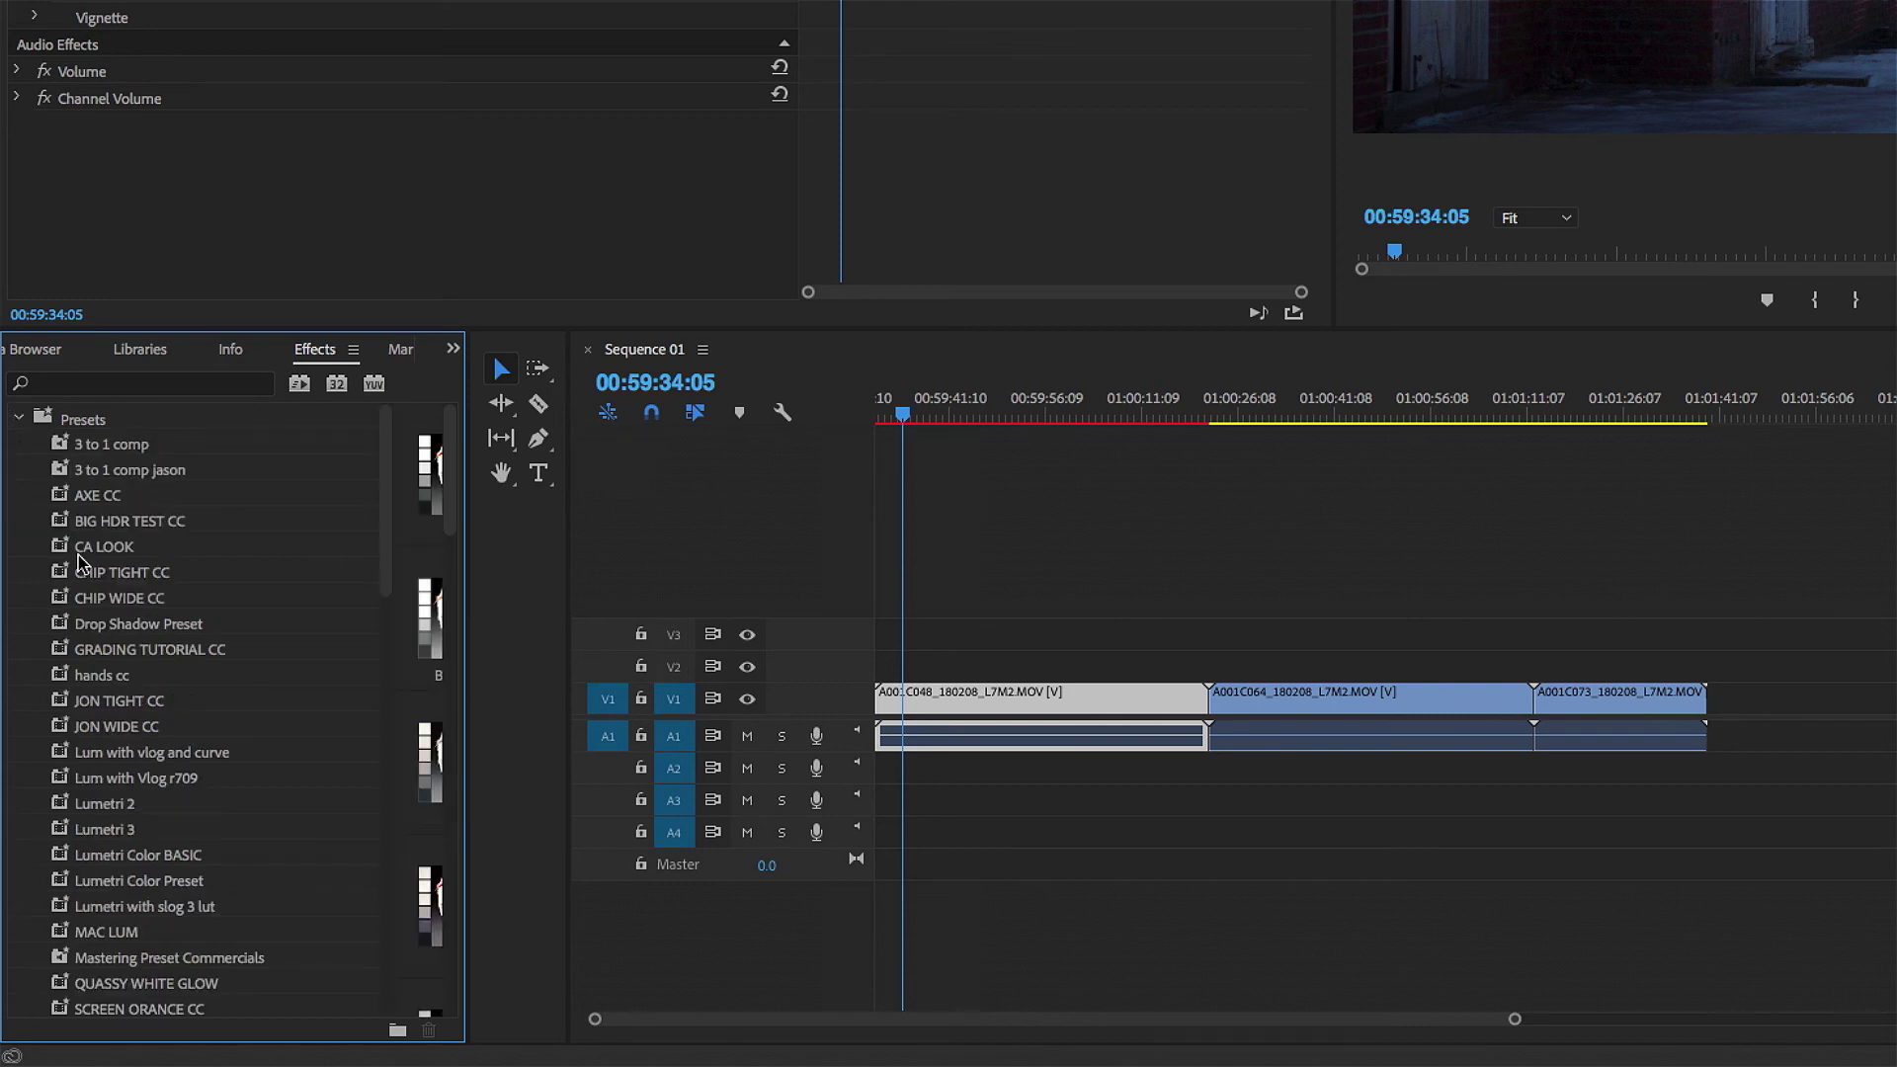
click(134, 652)
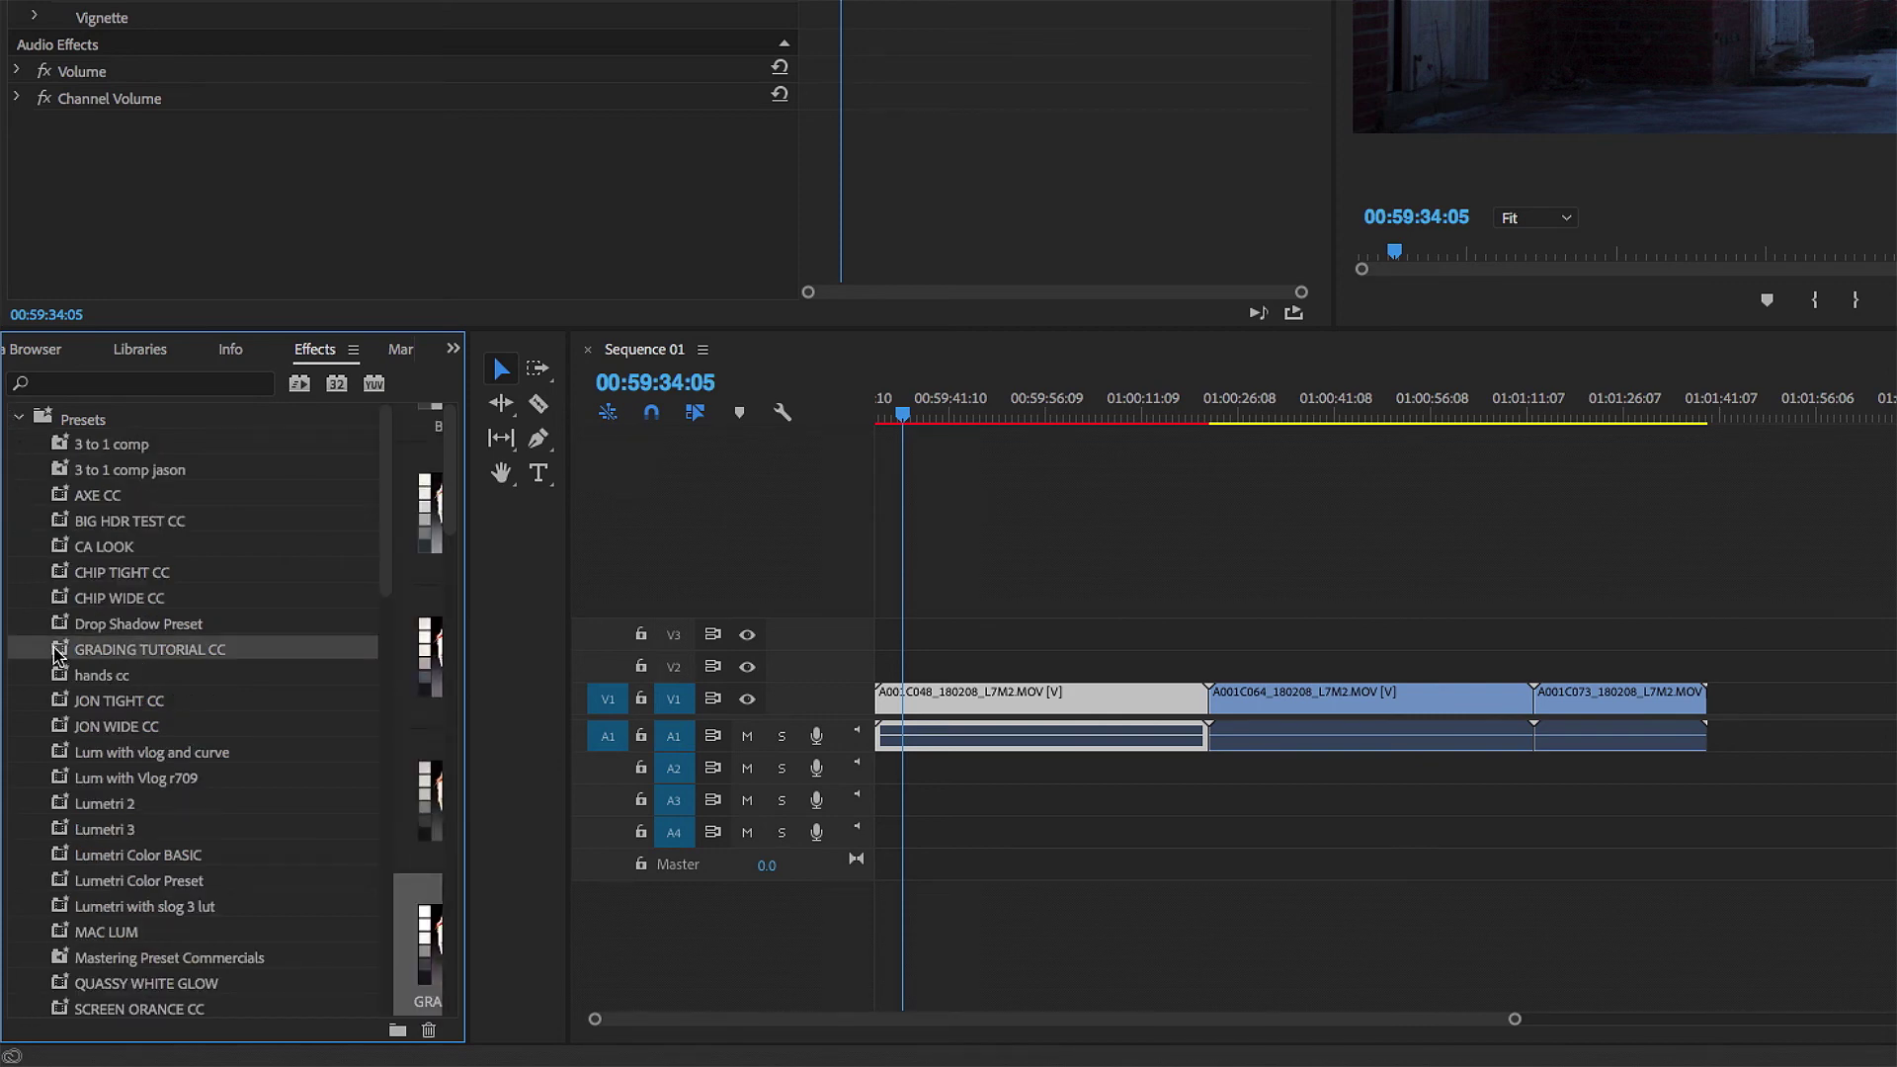
drag(56, 652, 1289, 703)
drag(71, 657, 1614, 734)
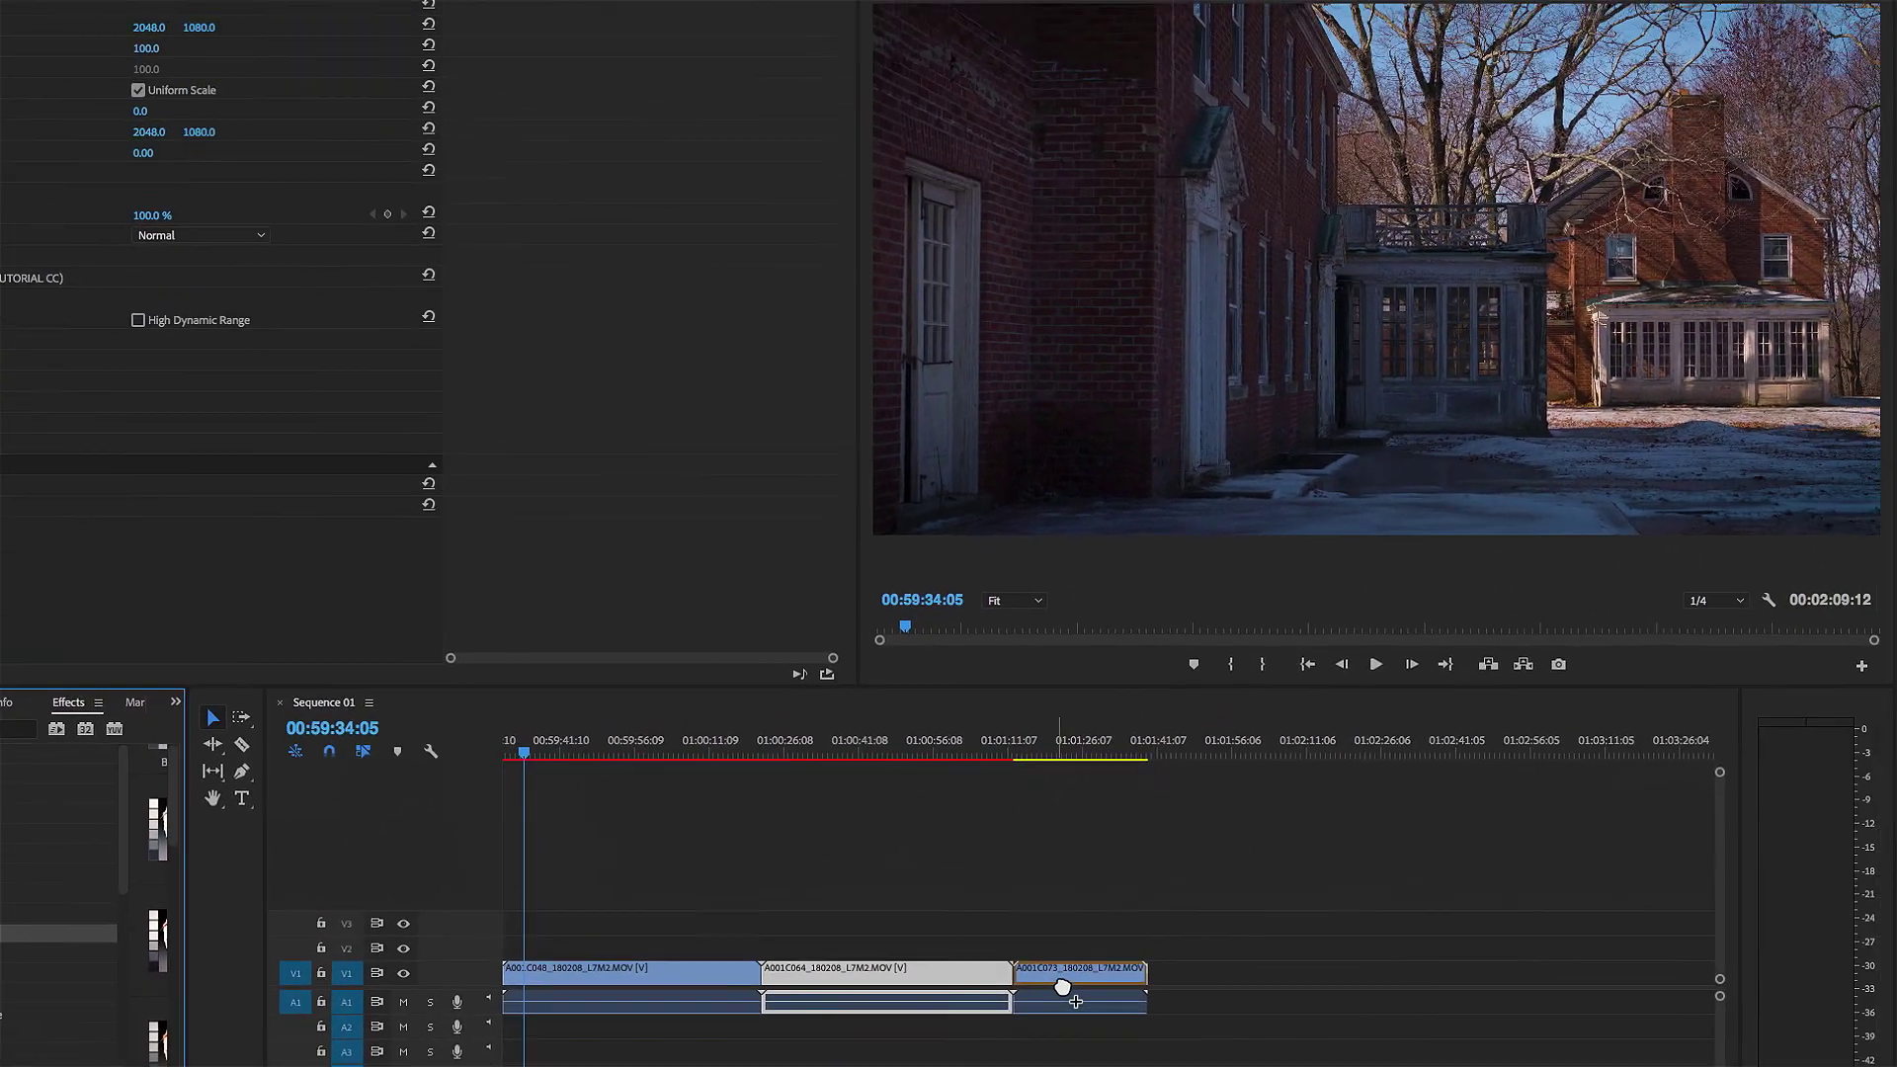
drag(1075, 1001, 1065, 991)
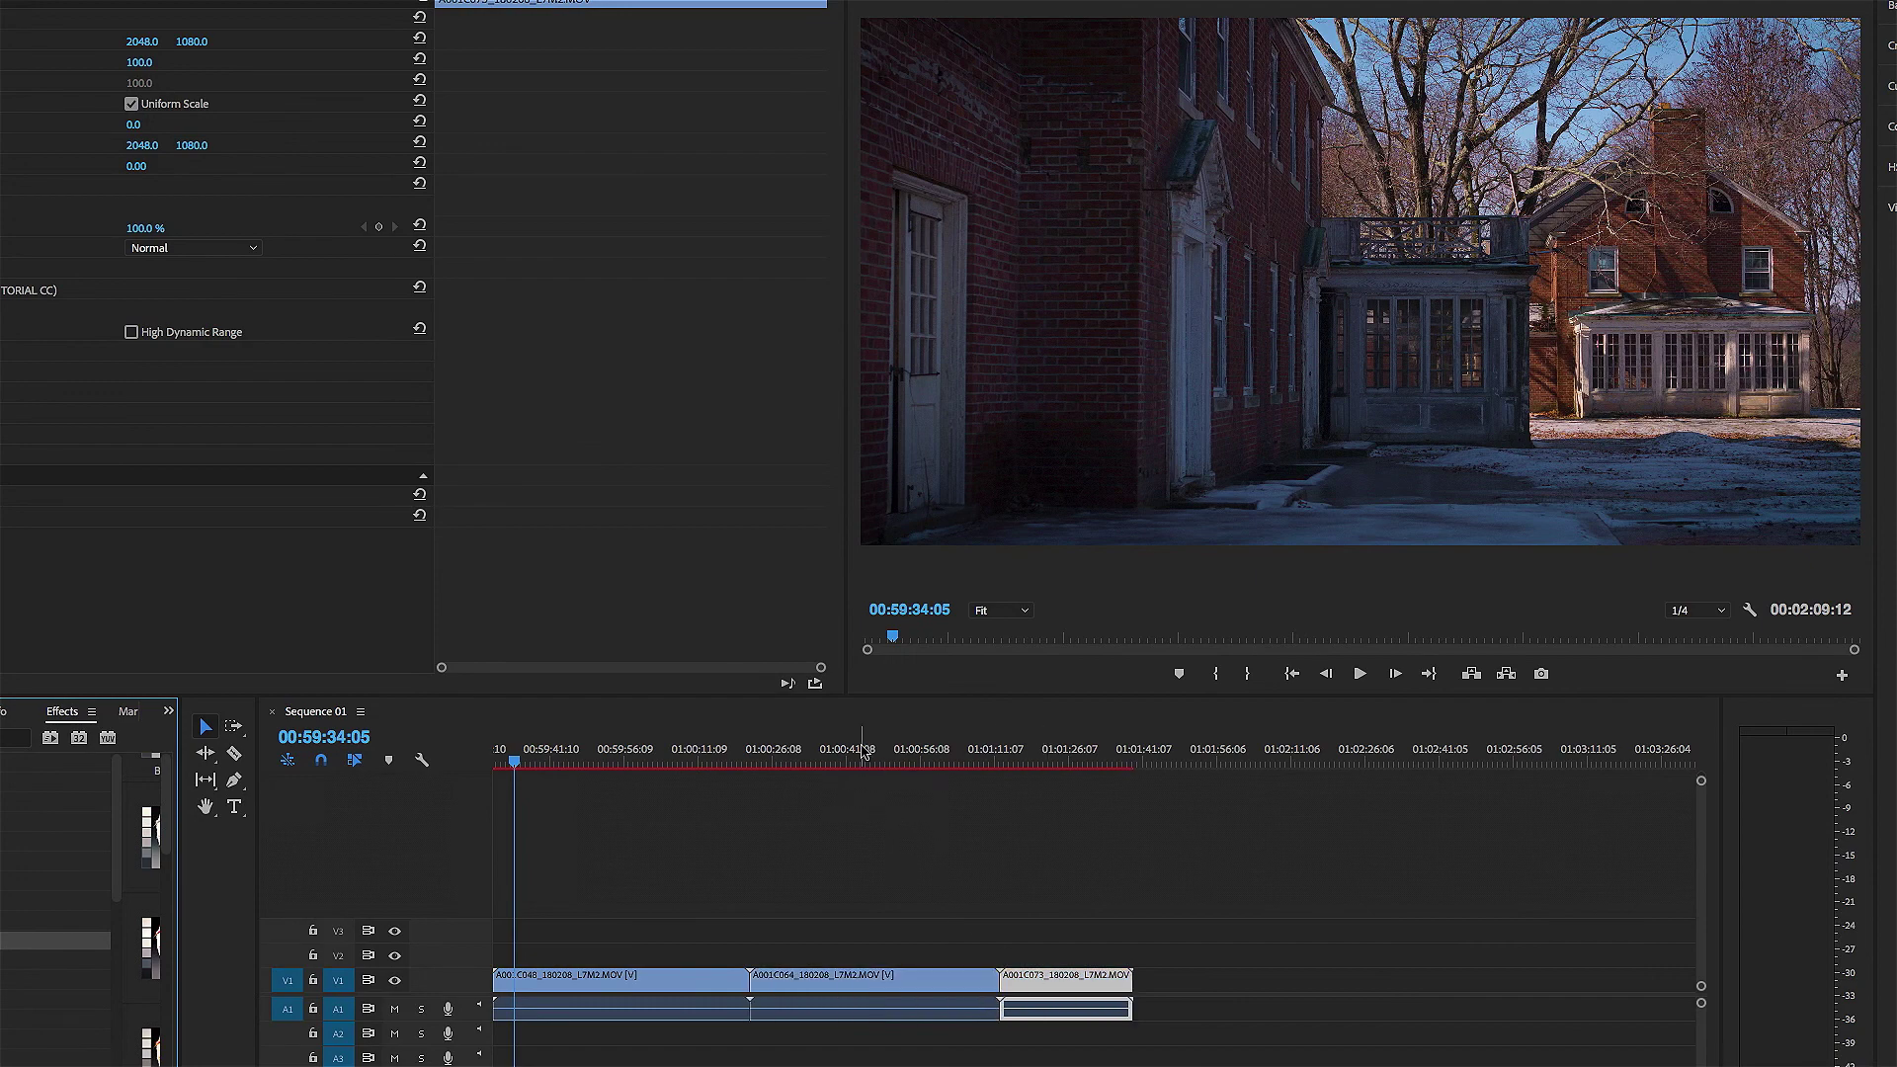
click(860, 751)
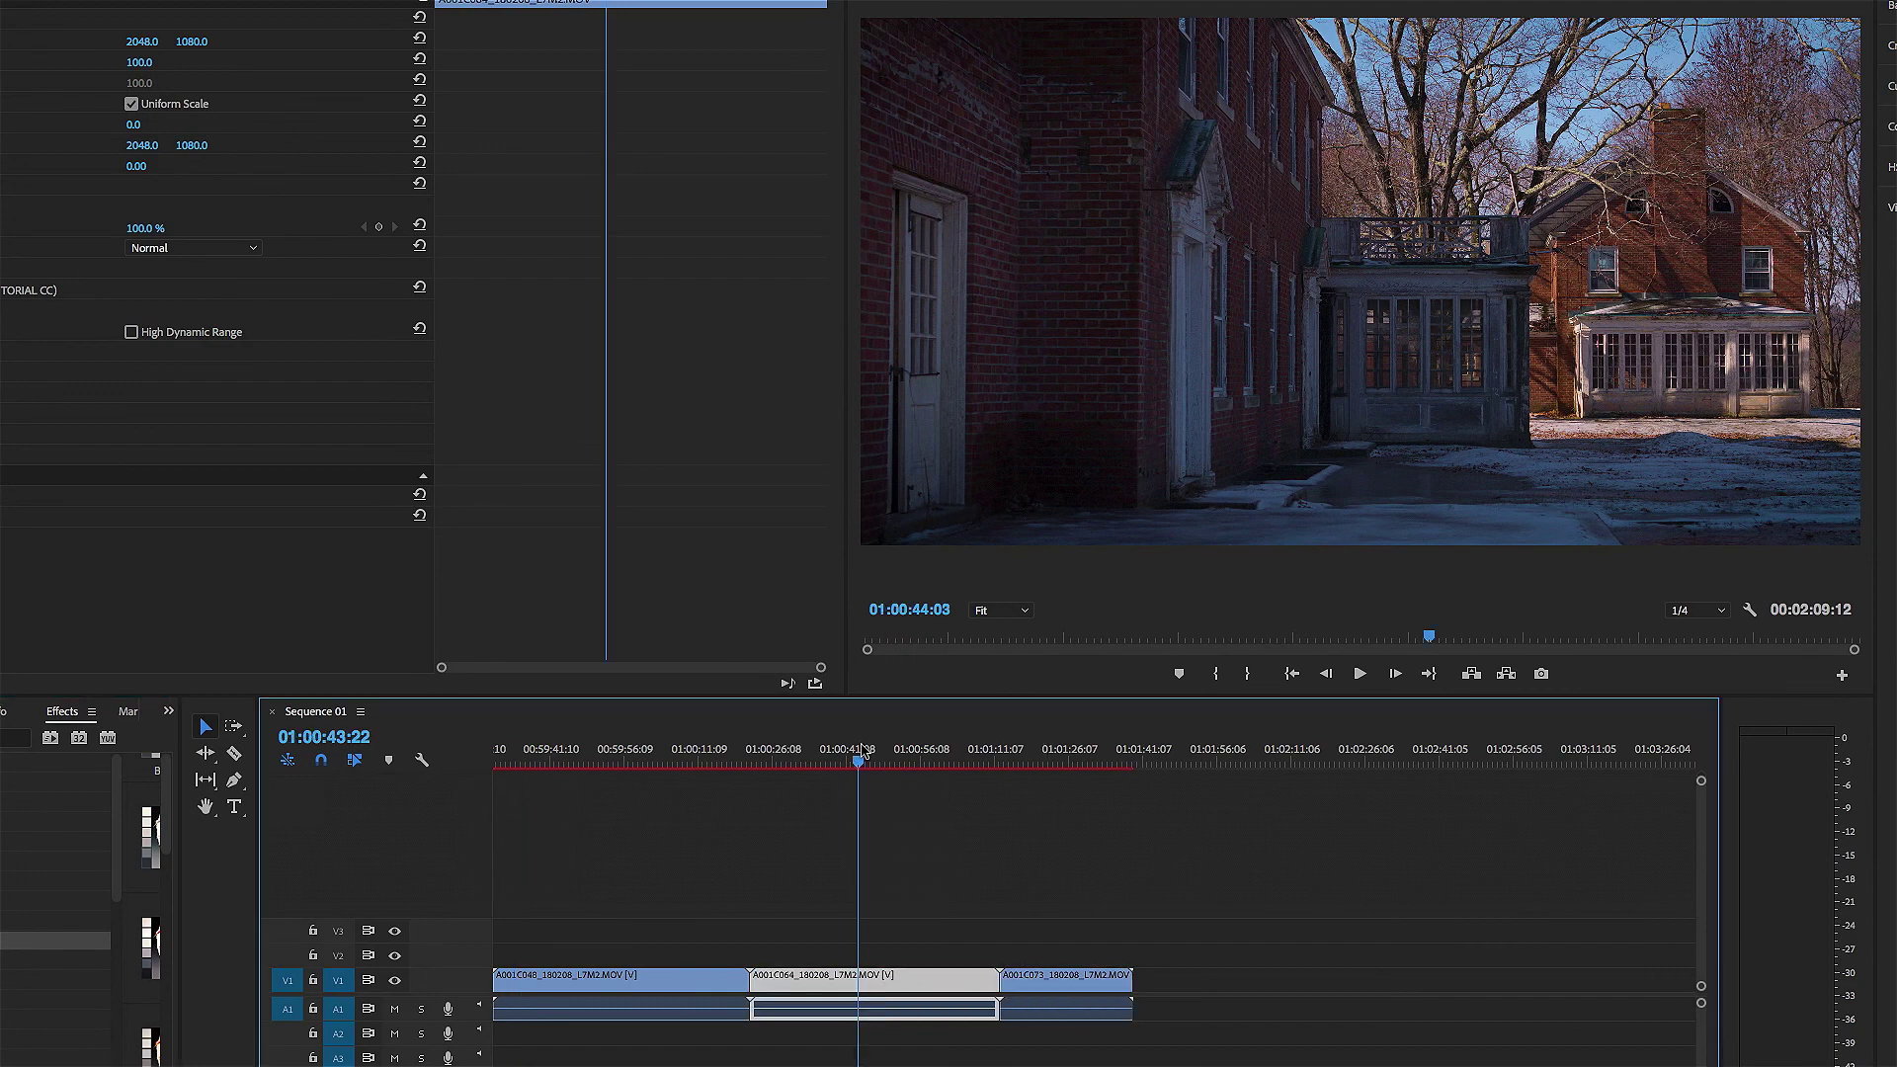
- Move the playhead over the third clip to check the fenced brick building's grade
click(1076, 752)
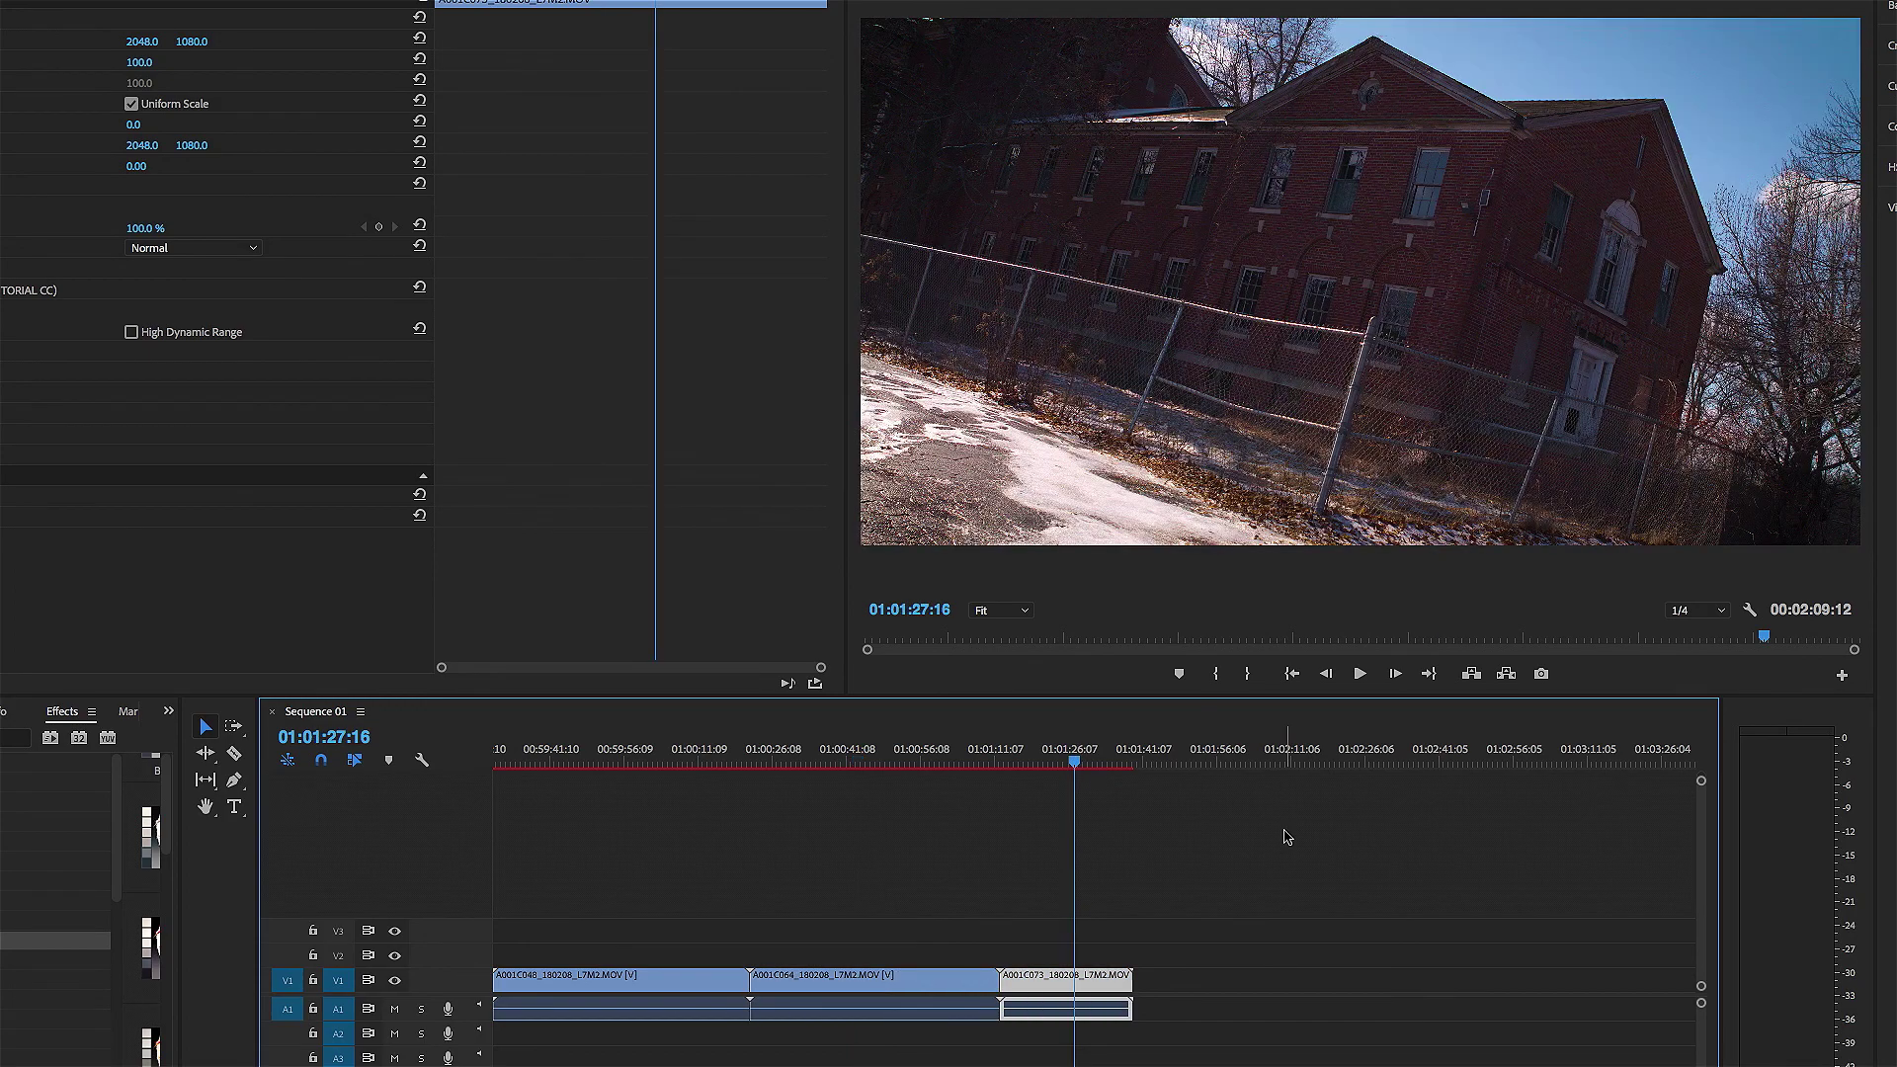